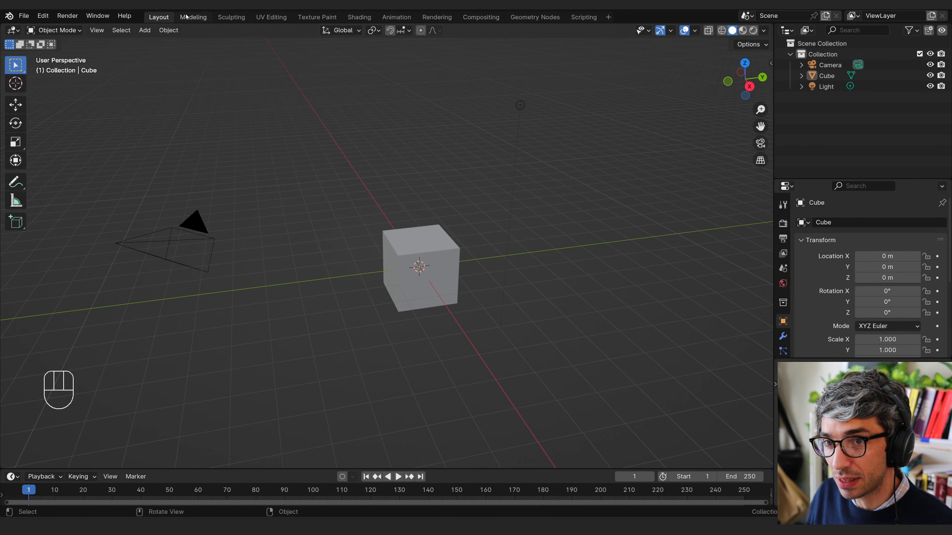
click(271, 17)
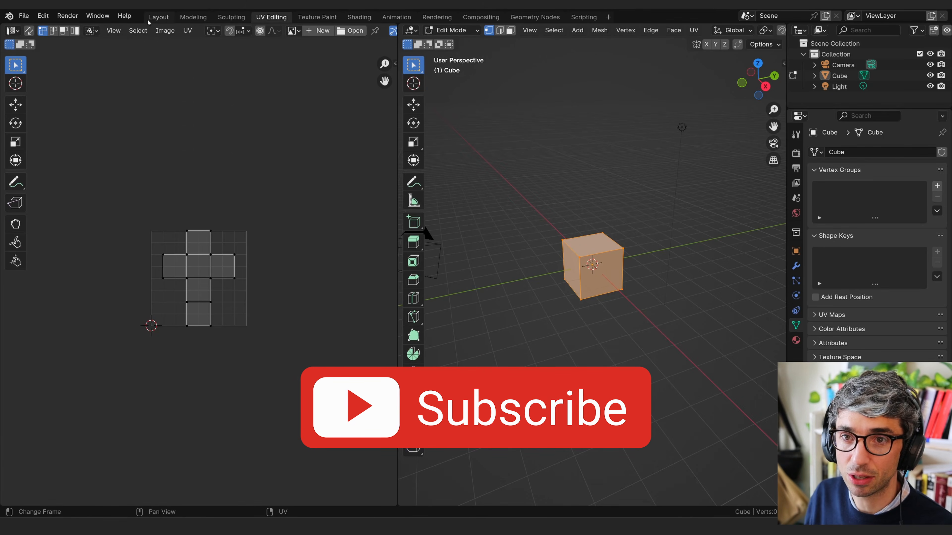
click(159, 16)
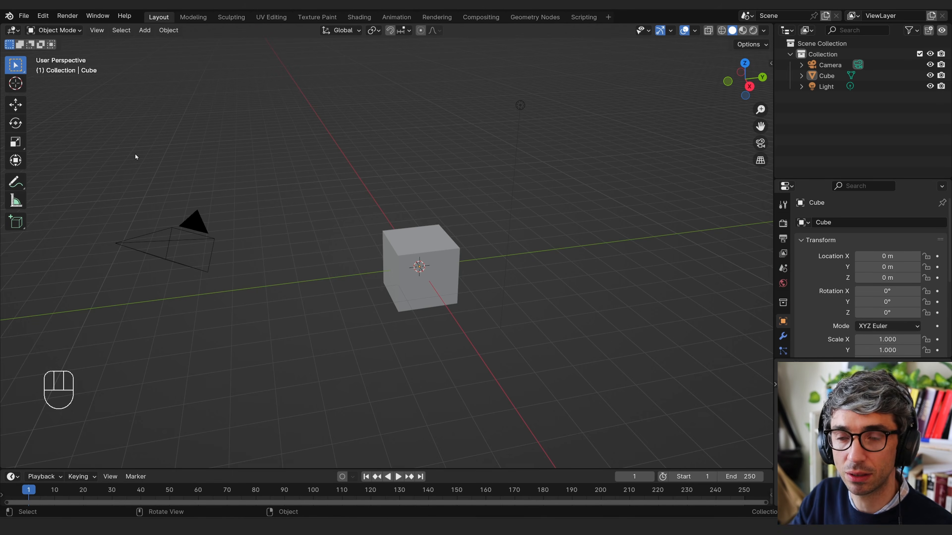
click(607, 17)
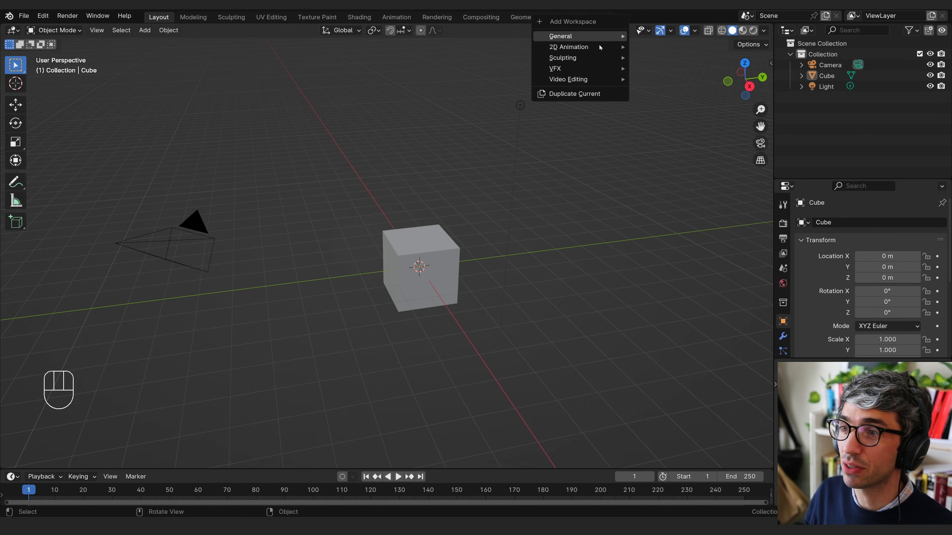
click(608, 17)
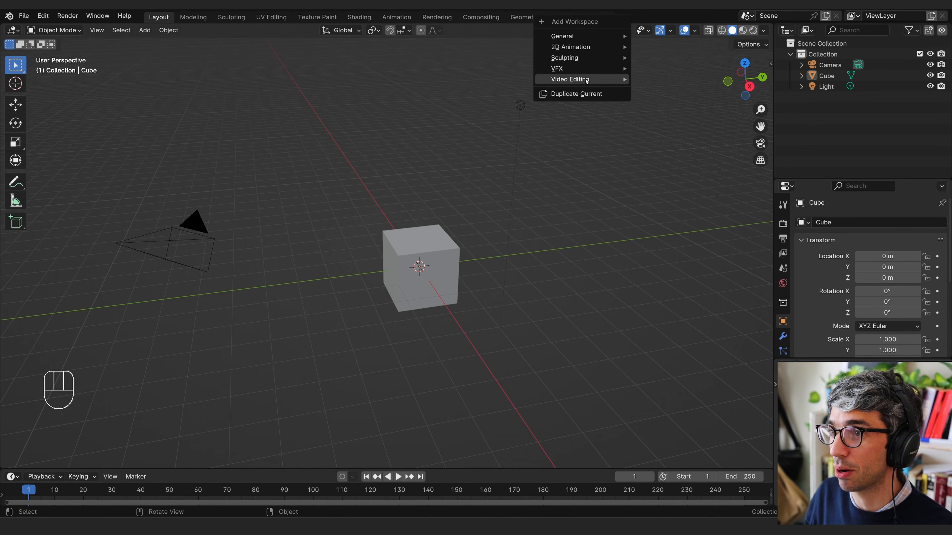
mouse_move(597, 80)
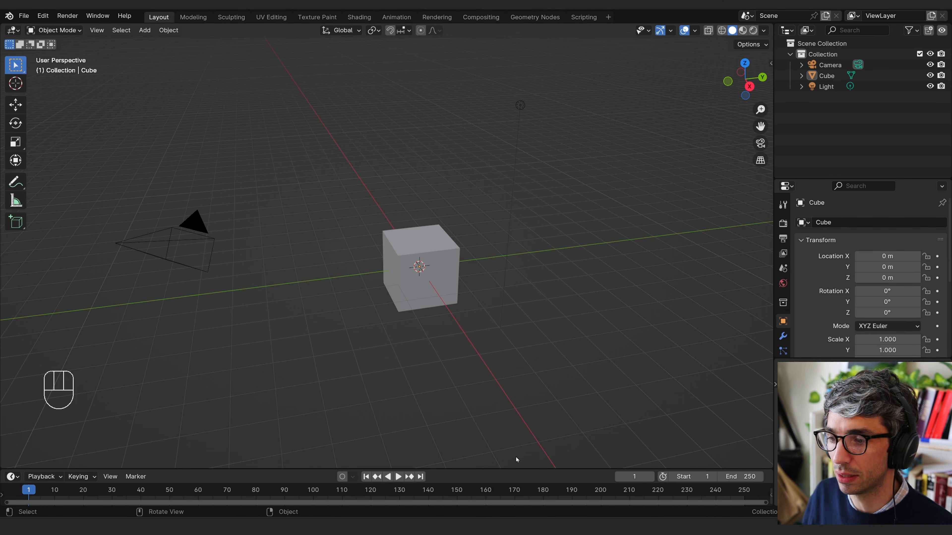
Step: Enlarge the timeline area to about half the window height and change both the 3D viewport and the timeline into Video Sequencers
drag(518, 468, 526, 288)
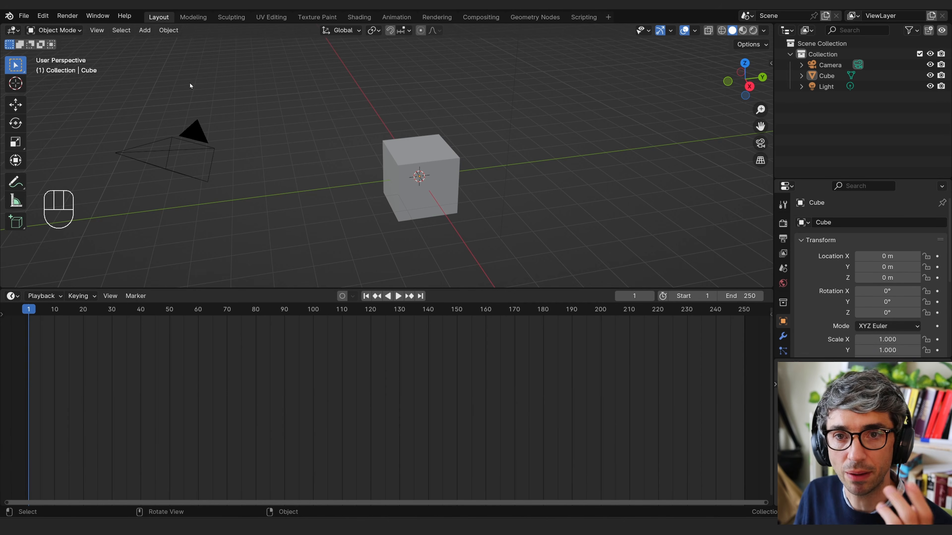
middle_drag(442, 119, 404, 120)
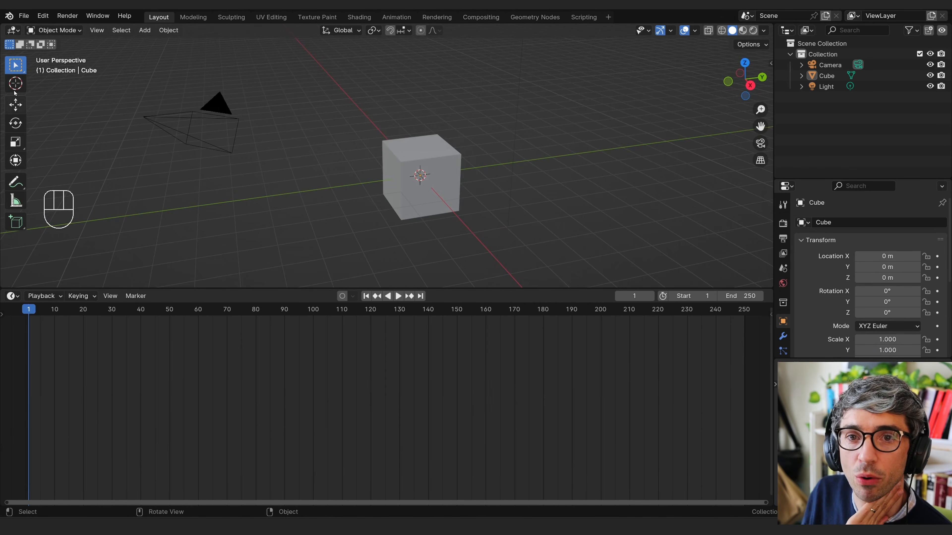
click(14, 30)
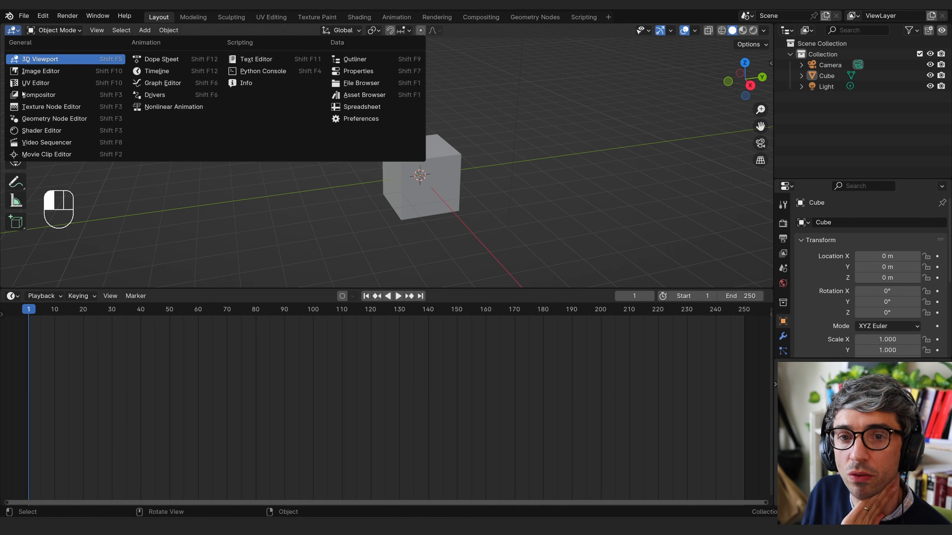
click(67, 146)
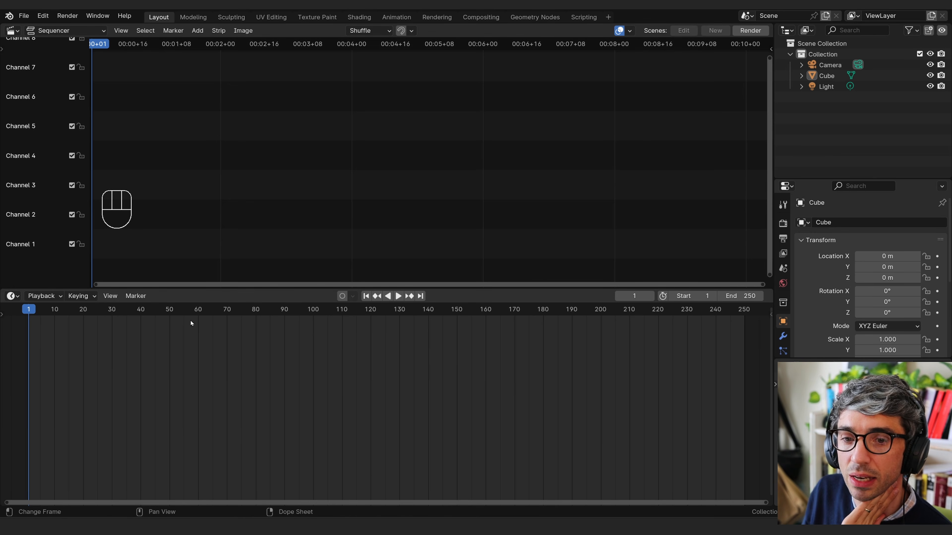
click(11, 296)
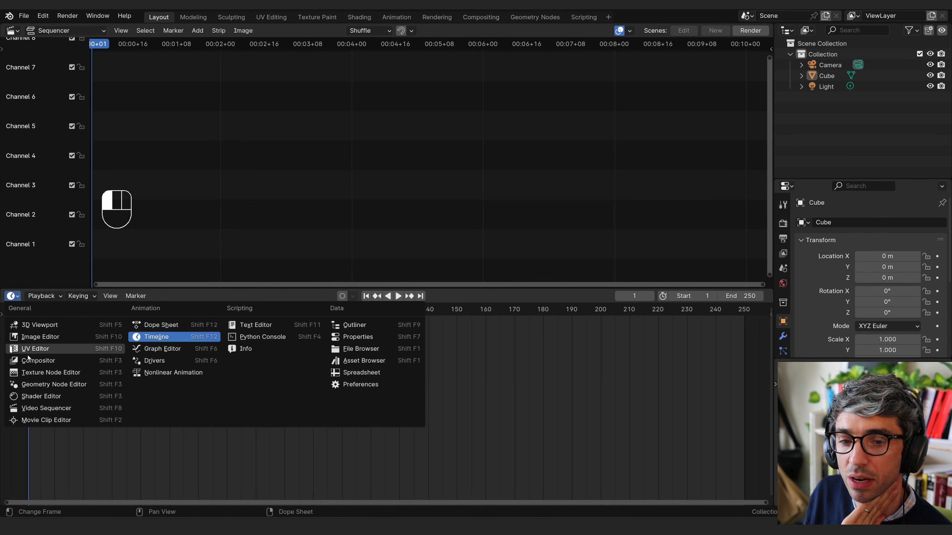
click(46, 408)
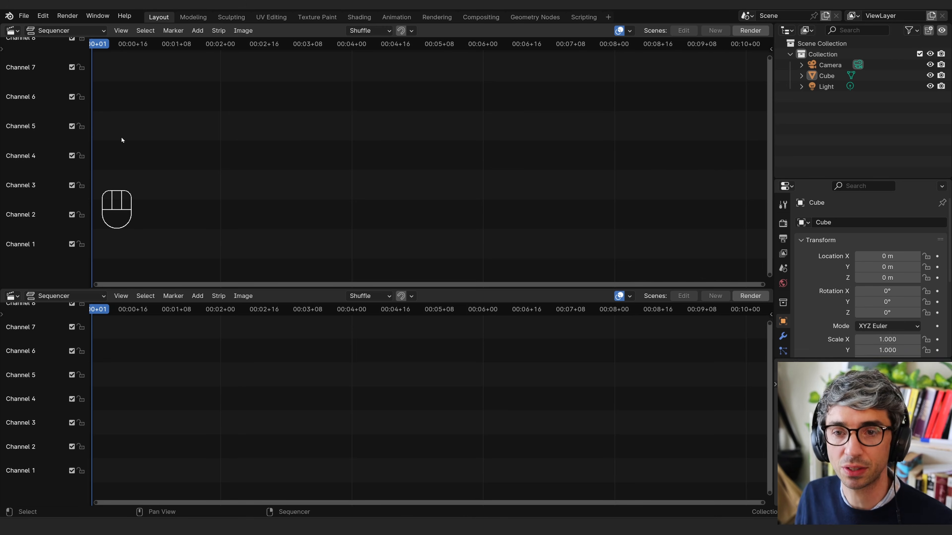
Step: Set the upper sequencer's view type to Preview and reposition the preview frame within its area
click(76, 31)
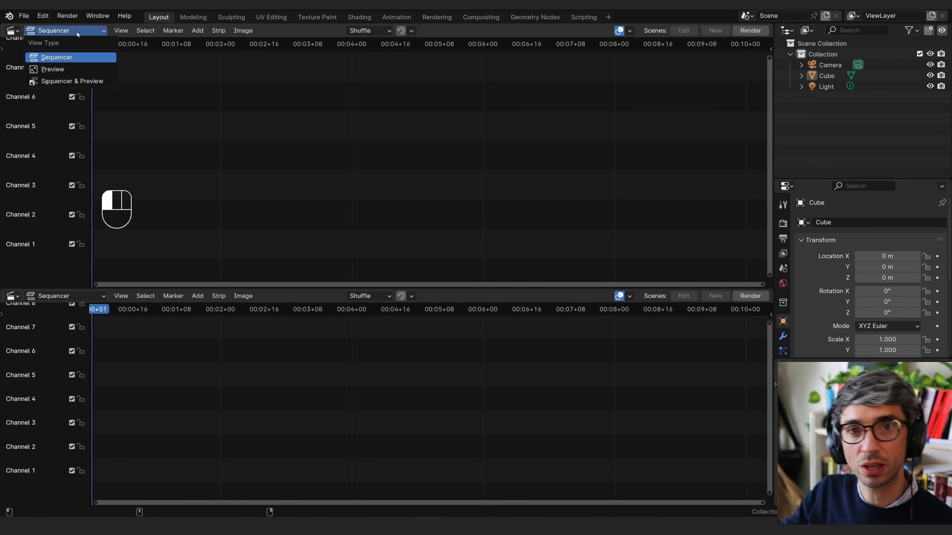
click(63, 70)
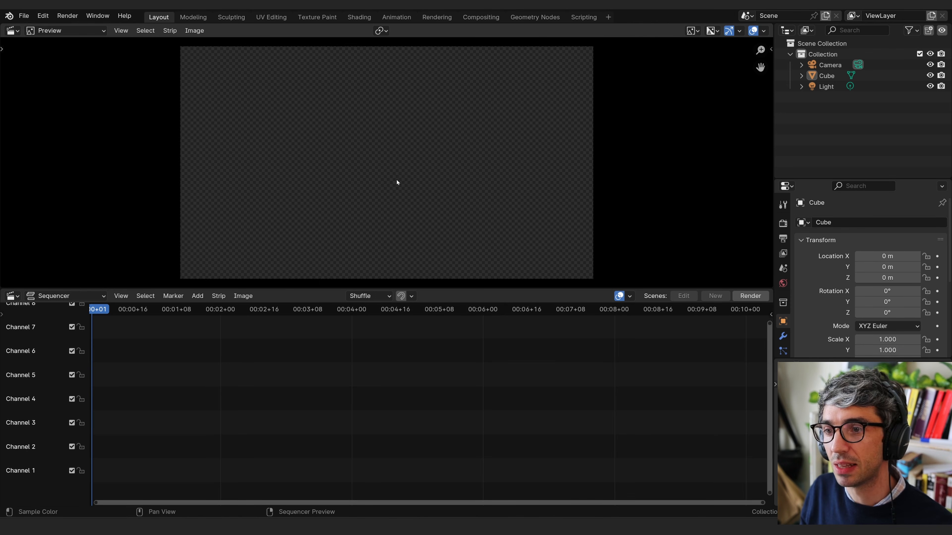
middle_drag(471, 182, 433, 177)
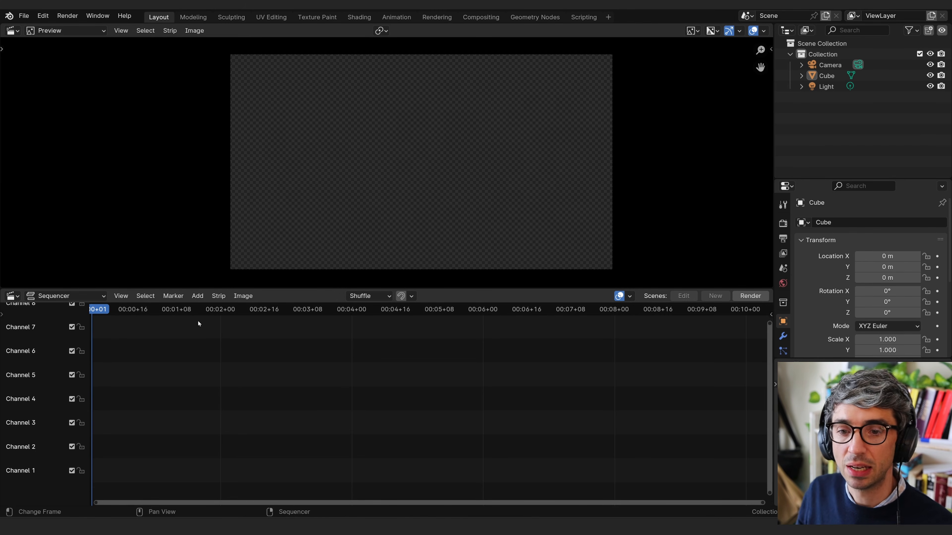
Step: Make the lower sequencer's time ruler show frames instead of seconds and fit the frame range in view
key(Home)
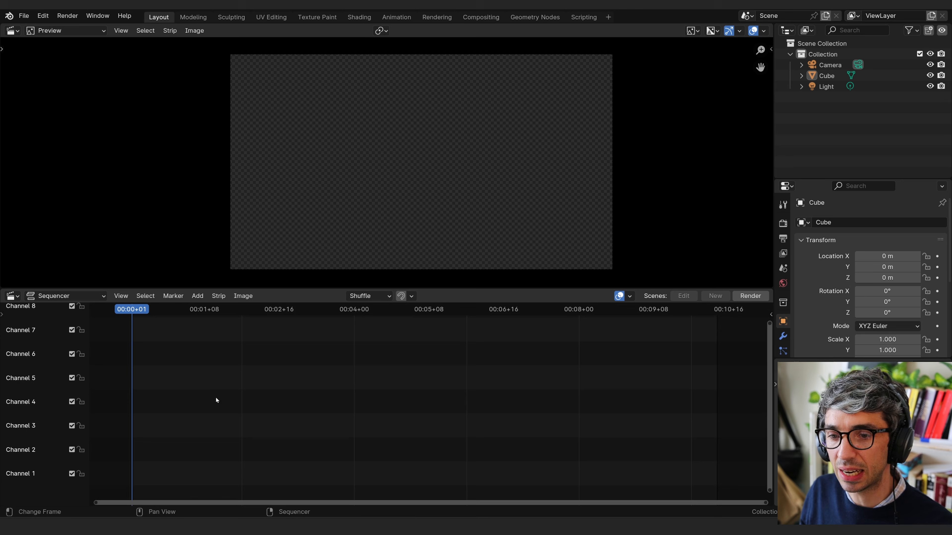
click(121, 296)
click(149, 164)
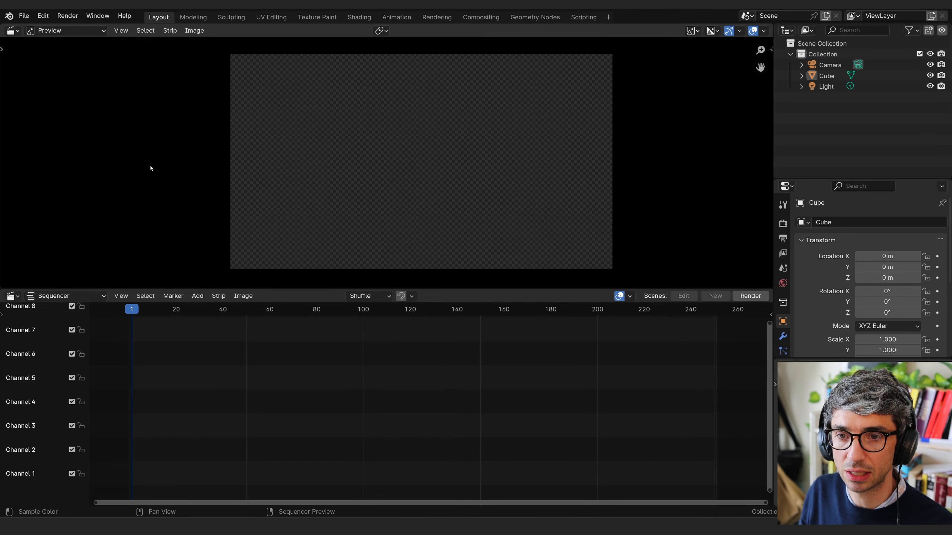
middle_drag(208, 350, 296, 365)
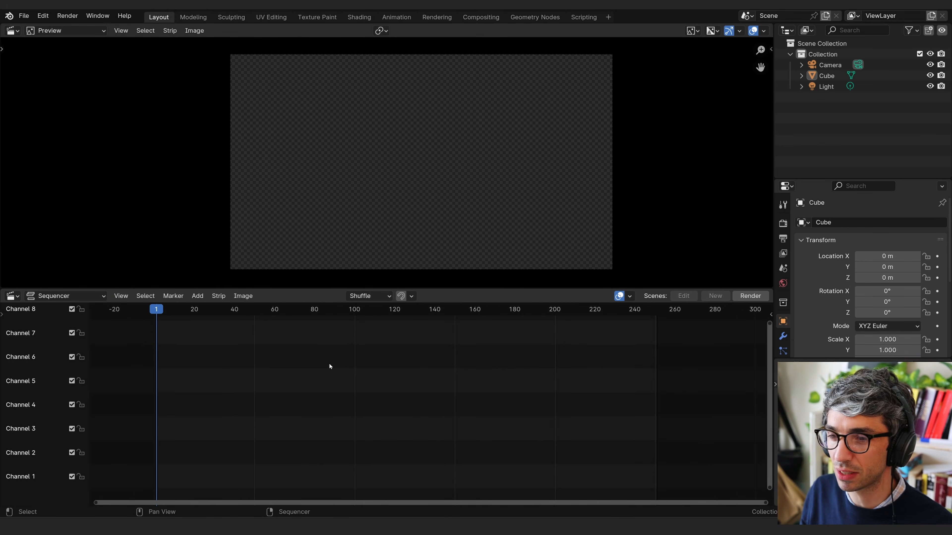
middle_drag(422, 386, 430, 389)
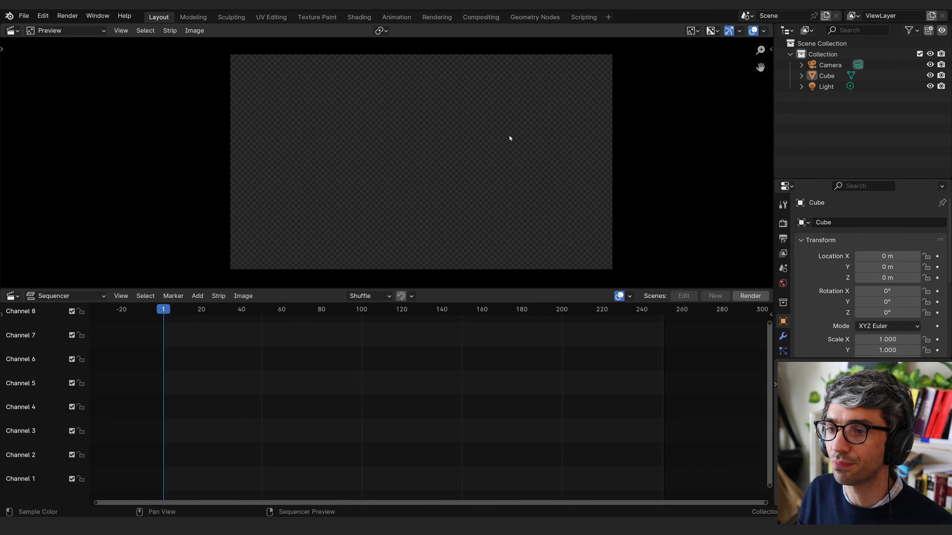
Step: Show the preview's view settings in its sidebar and enable Prefetch Frames
key(n)
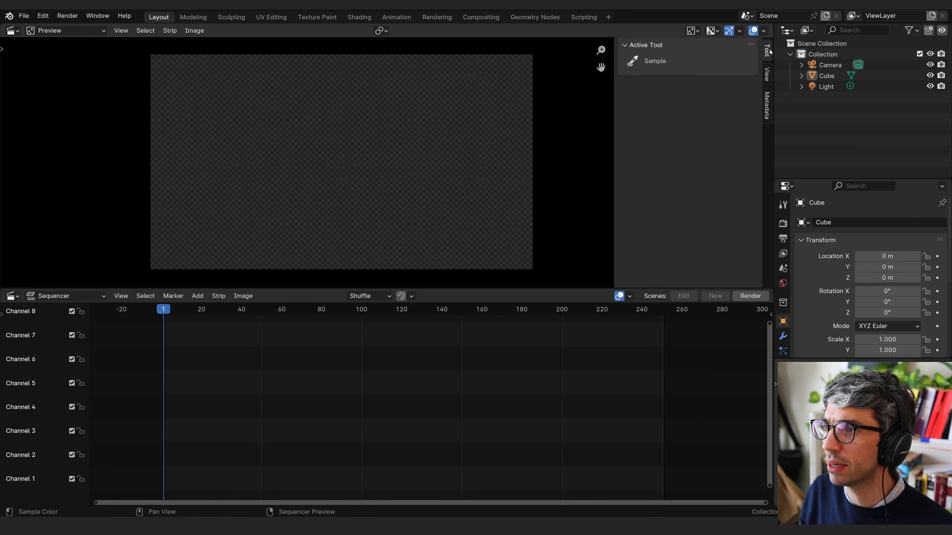
click(767, 77)
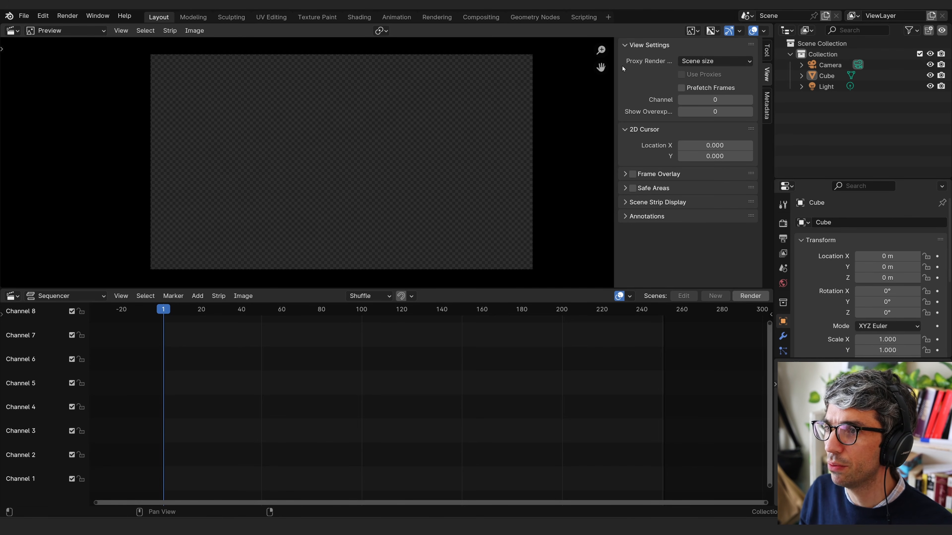
click(681, 88)
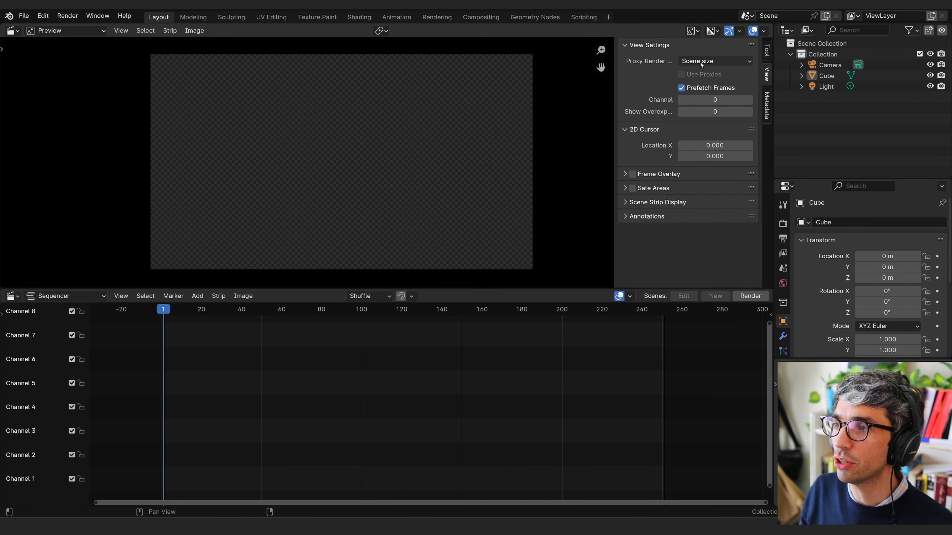
click(720, 62)
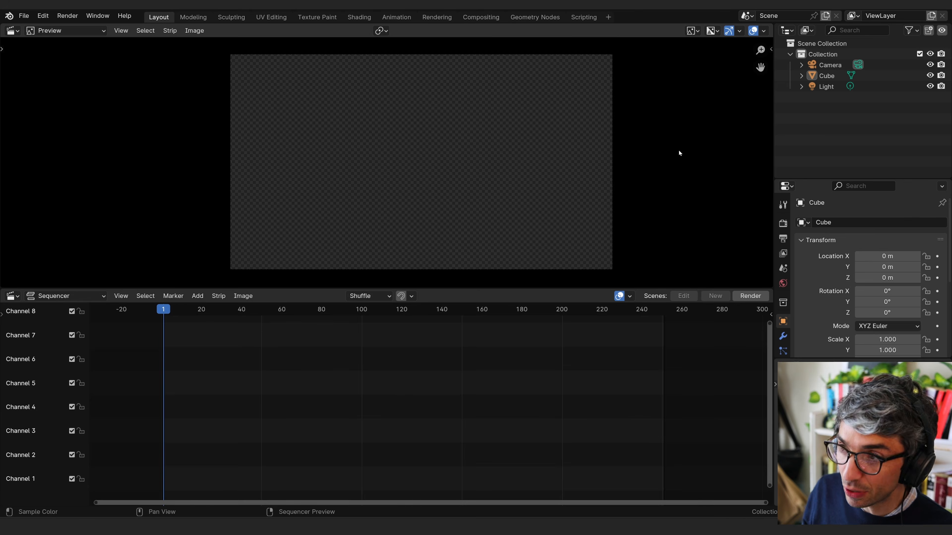
Step: Examine the lower sequencer's Cache, Proxy and Storypencil sidebar settings and the preview's Tool, View and Metadata settings
click(66, 30)
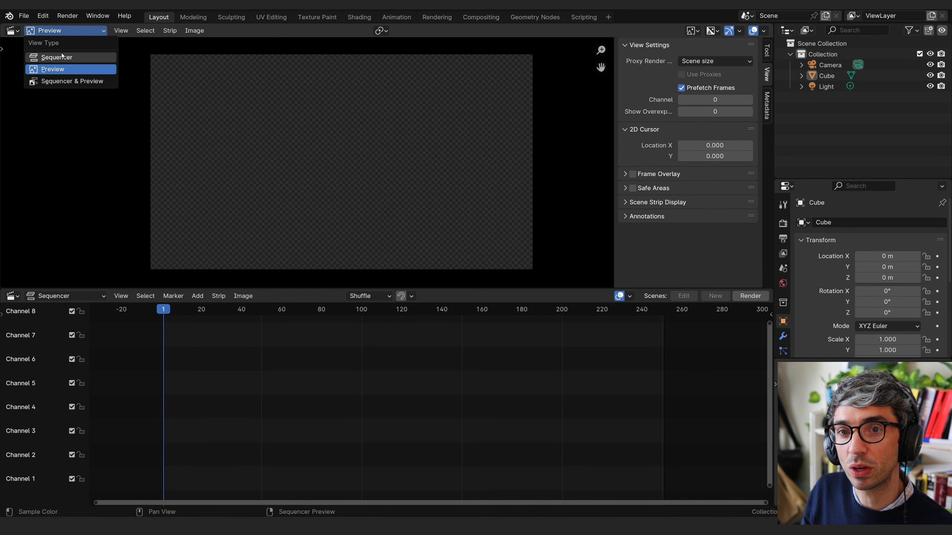
click(37, 57)
key(n)
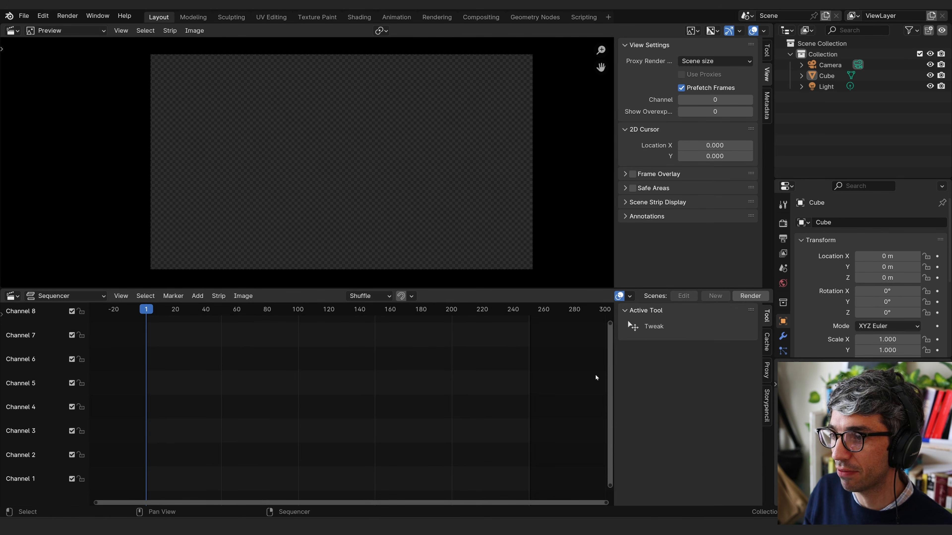
click(766, 342)
click(768, 369)
click(767, 407)
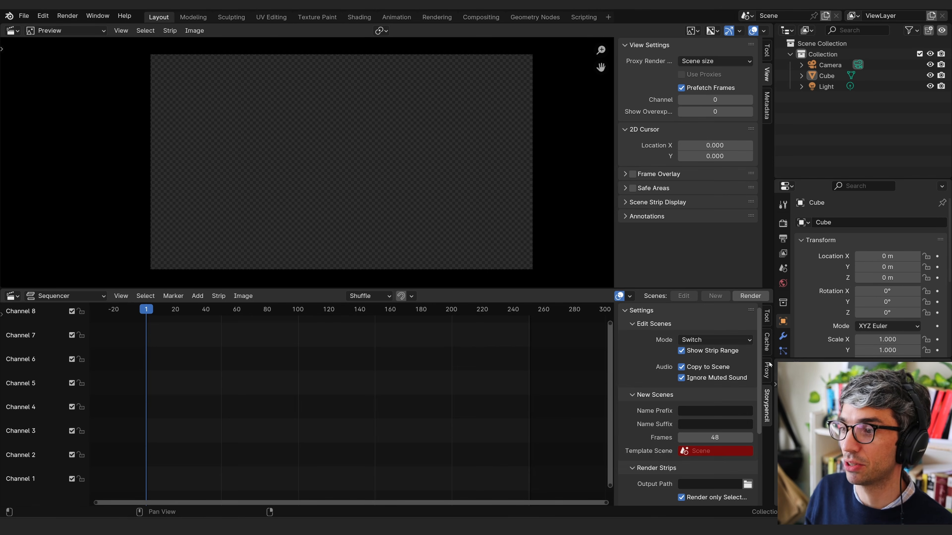
click(767, 371)
click(768, 405)
click(768, 371)
click(767, 341)
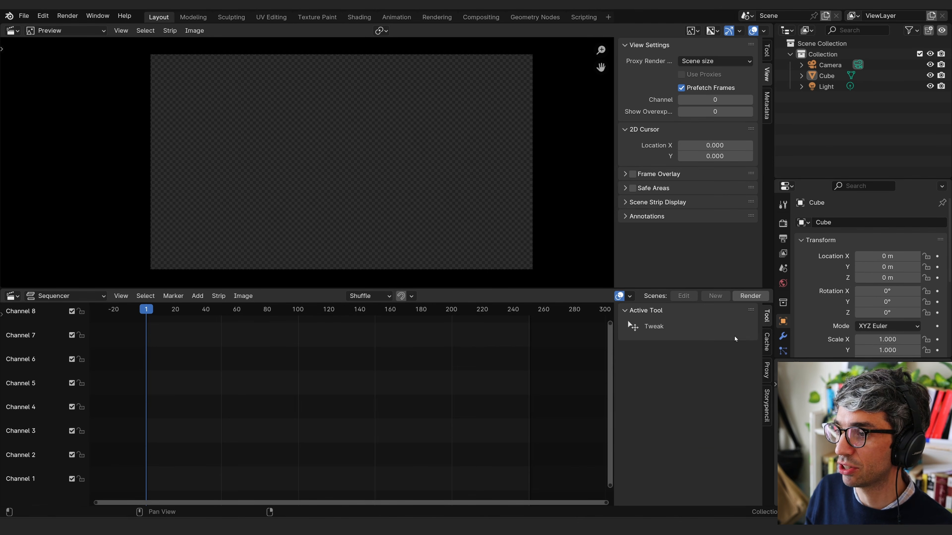
key(n)
click(765, 49)
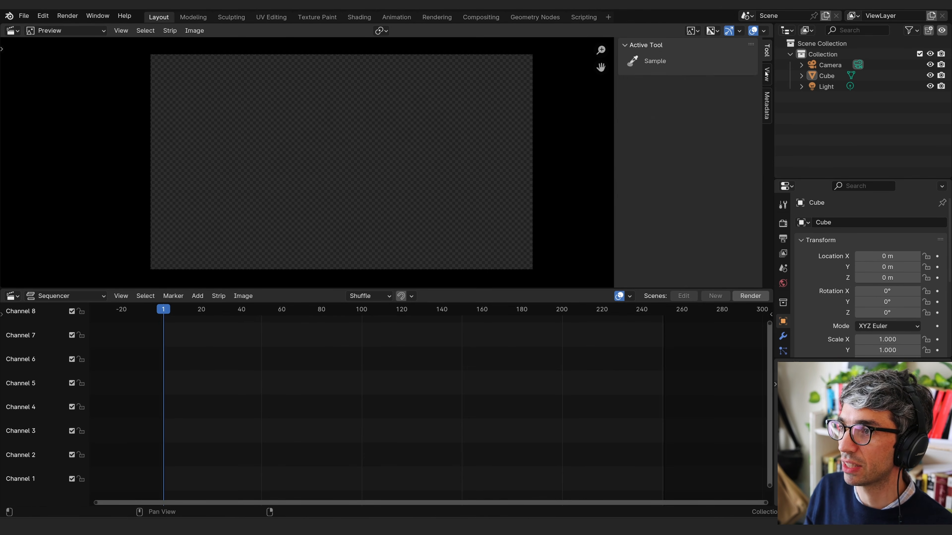
click(767, 73)
click(766, 103)
click(767, 75)
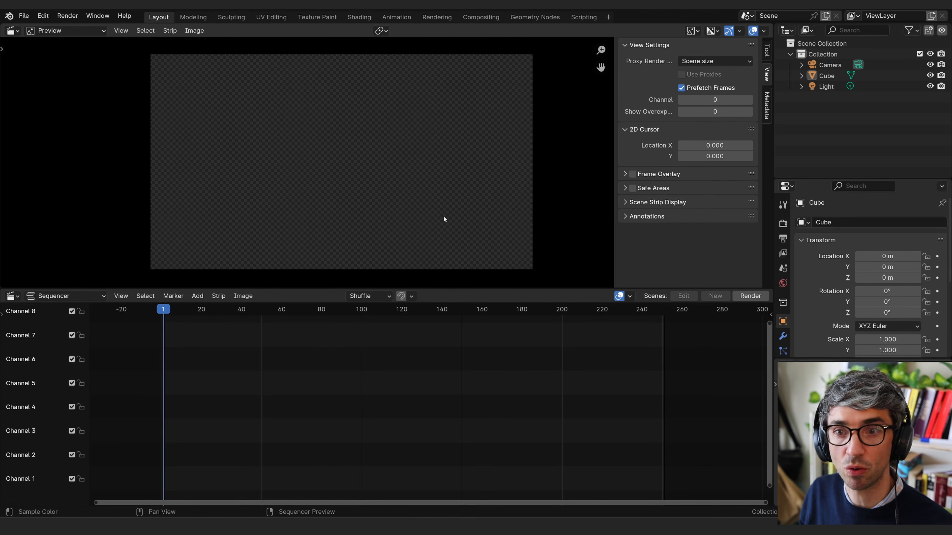
Step: Try the combined Sequencer & Preview view type in the lower area and return it to Sequencer
click(64, 295)
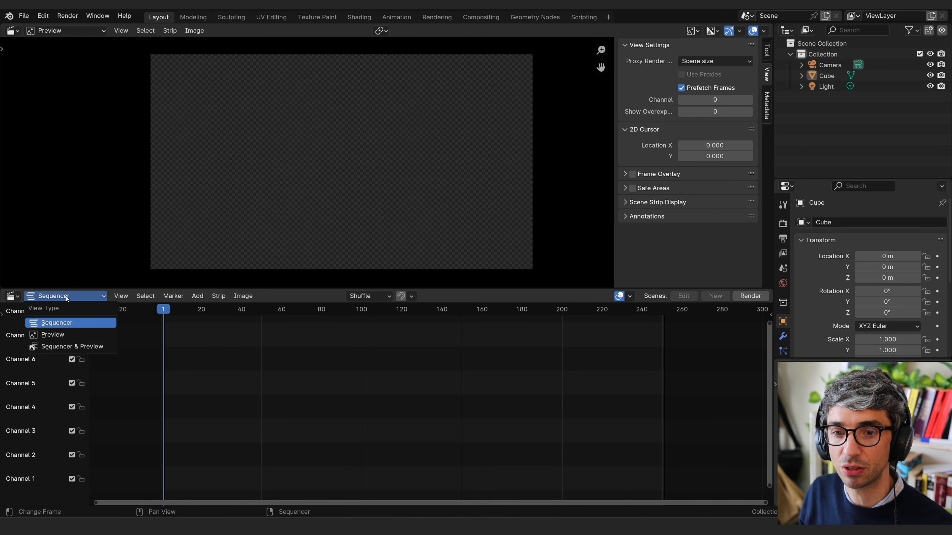
click(75, 347)
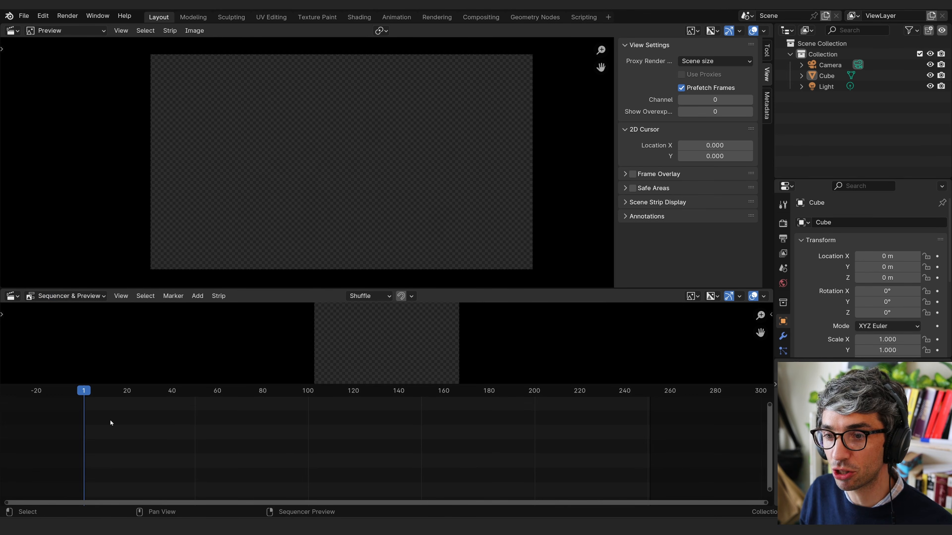
key(ctrl+Tab)
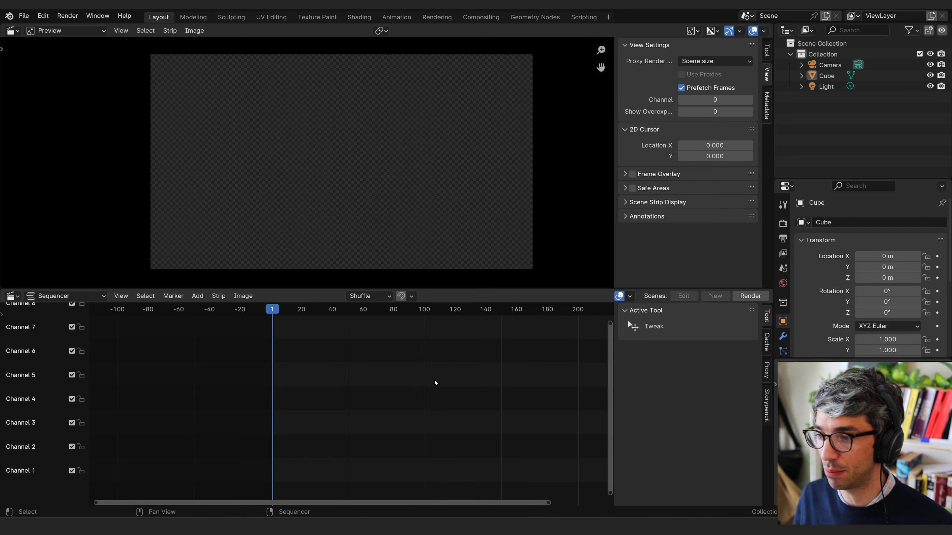
Step: Add an image sequence strip from DR_SC01_0001.png through DR_SC01_0471.png in the 20240621 renders folder, on channel 1 starting at frame 1
ctrl+scroll(424, 392, right, 2)
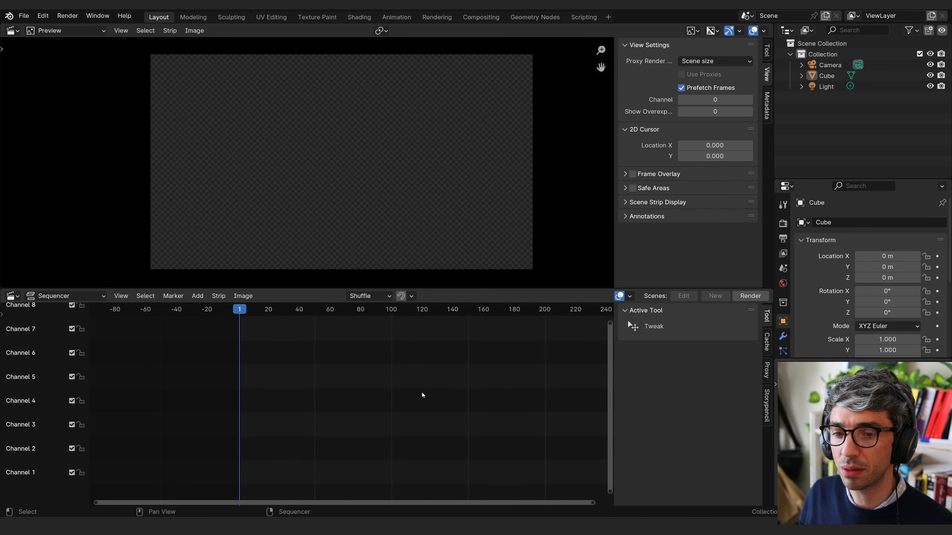
ctrl+scroll(412, 386, left, 1)
key(shift+a)
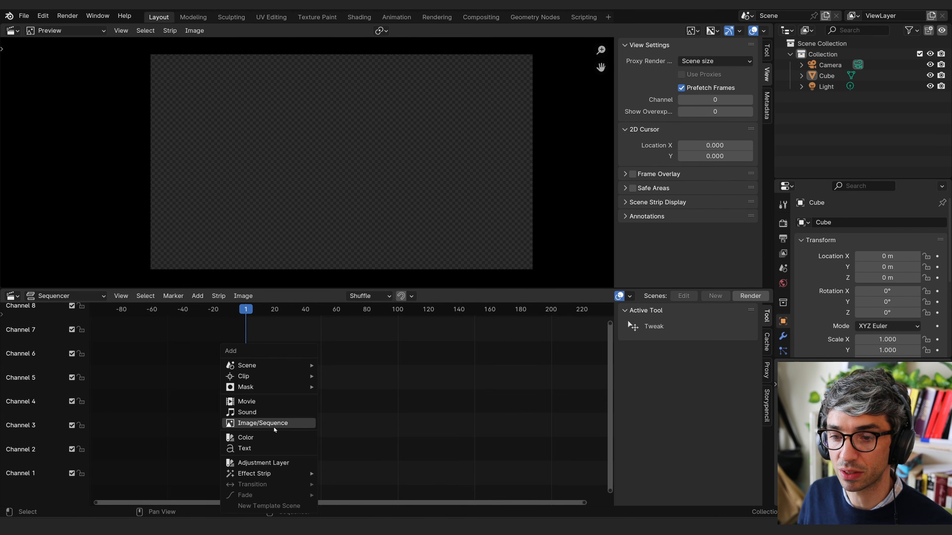
click(282, 426)
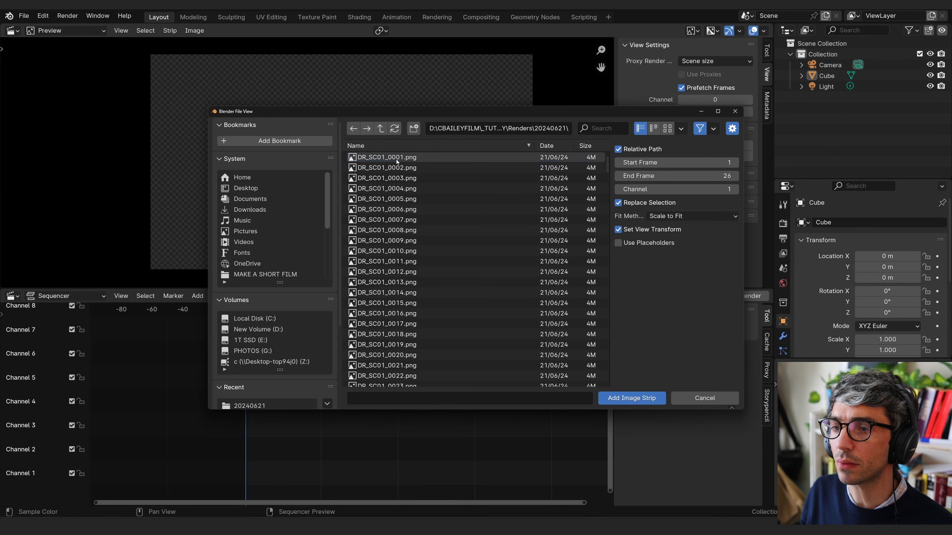
click(353, 159)
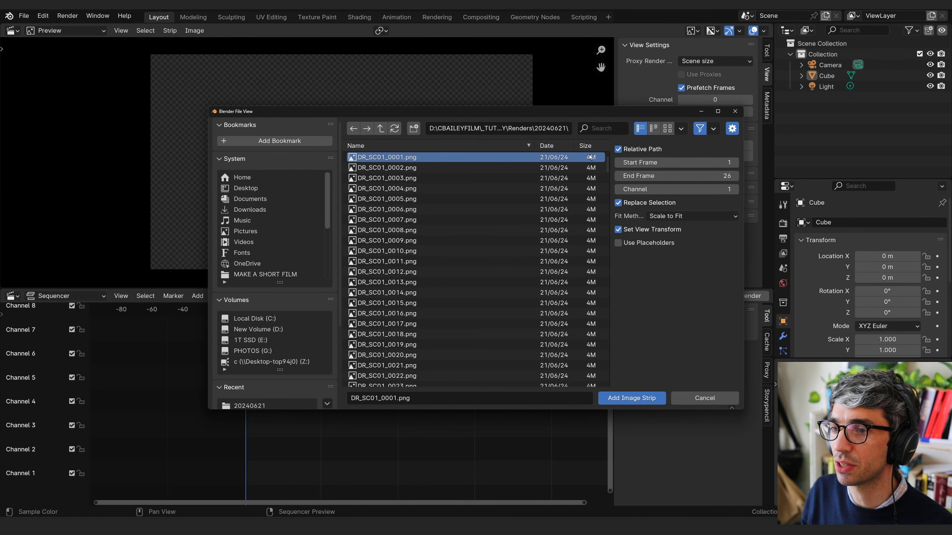
drag(606, 165, 613, 397)
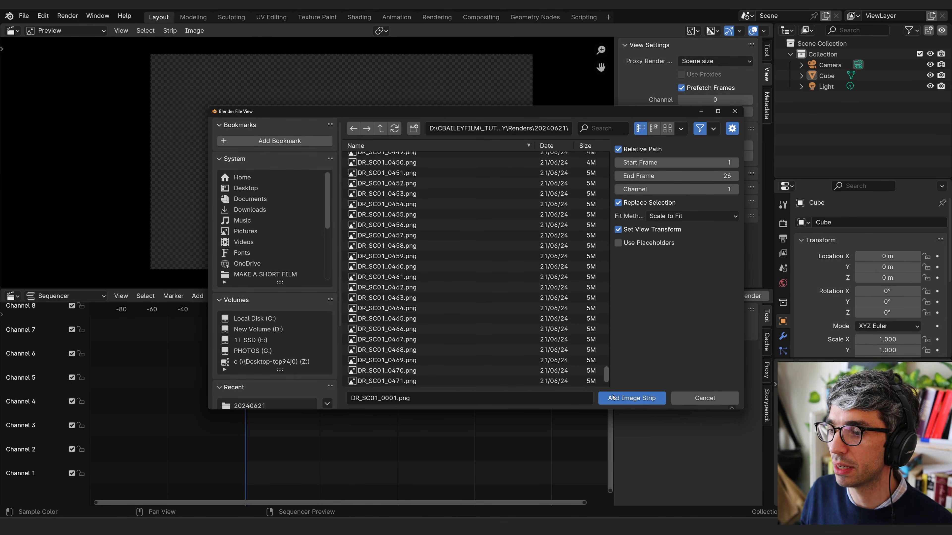
shift+click(415, 382)
scroll(423, 368, down, 3)
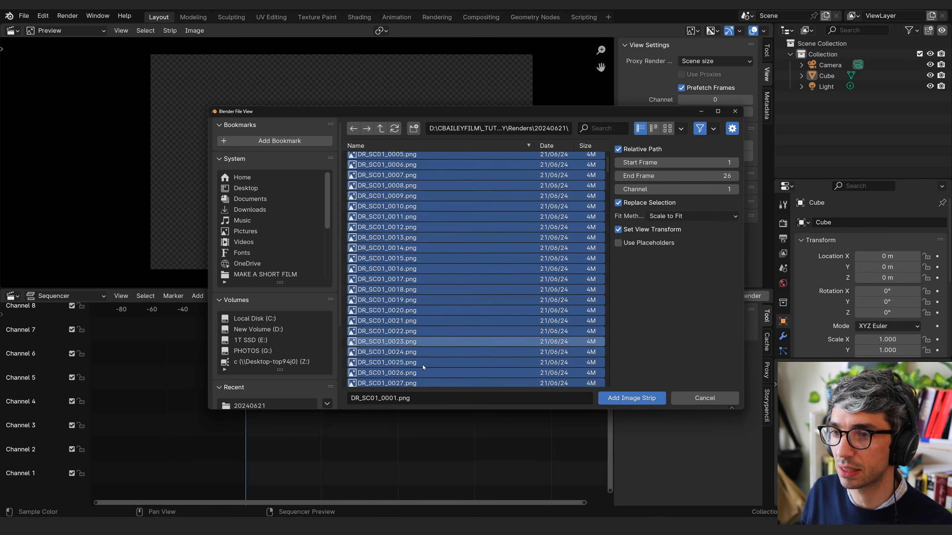
scroll(423, 367, down, 5)
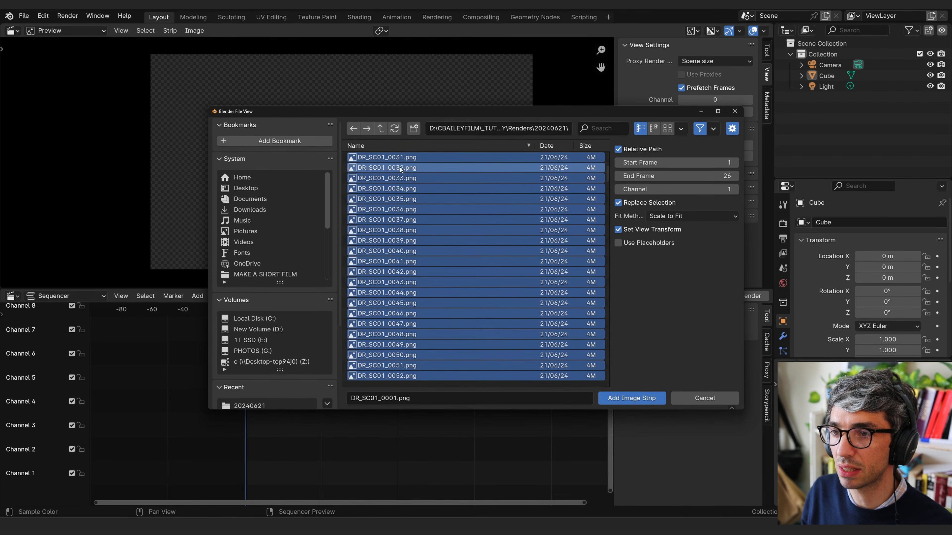
click(629, 398)
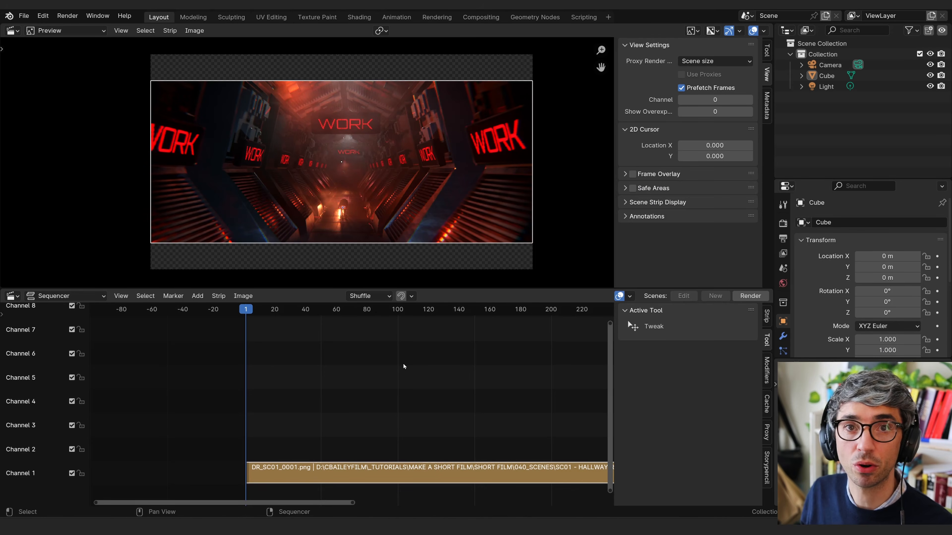
Step: Scrub the sequencer's playhead to frame 5 and deselect the image strip
drag(253, 314, 272, 327)
click(252, 312)
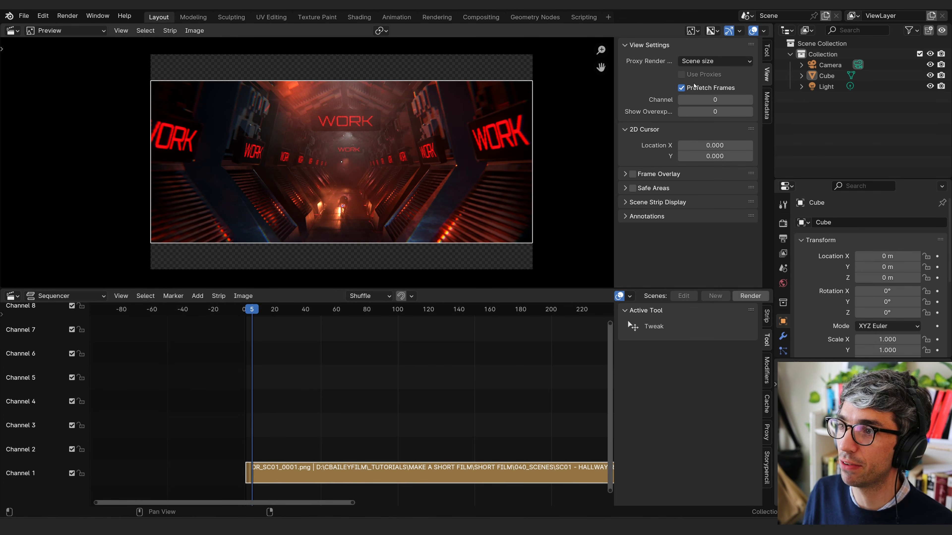
click(332, 415)
Step: Turn on the cache display in the sequencer and show the Final Images cache
scroll(333, 413, up, 2)
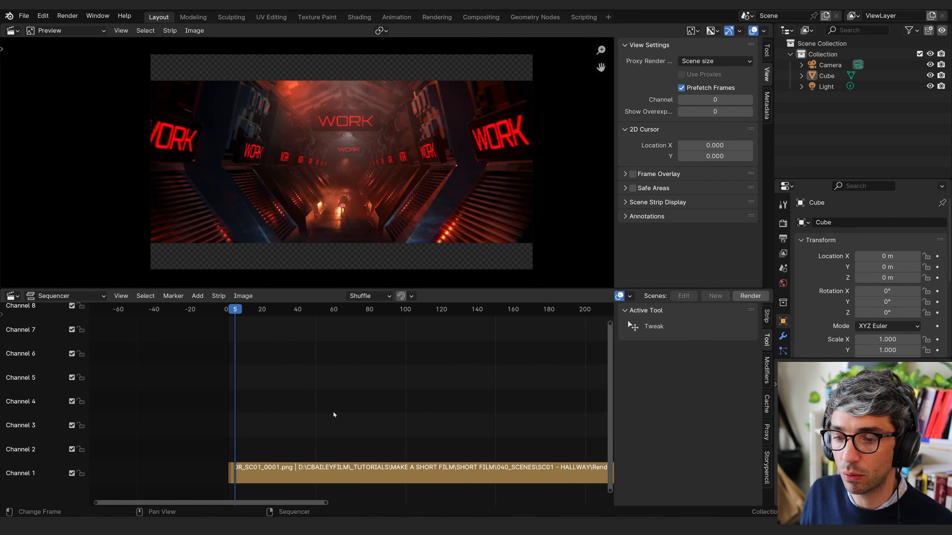
middle_drag(332, 414, 375, 371)
click(120, 296)
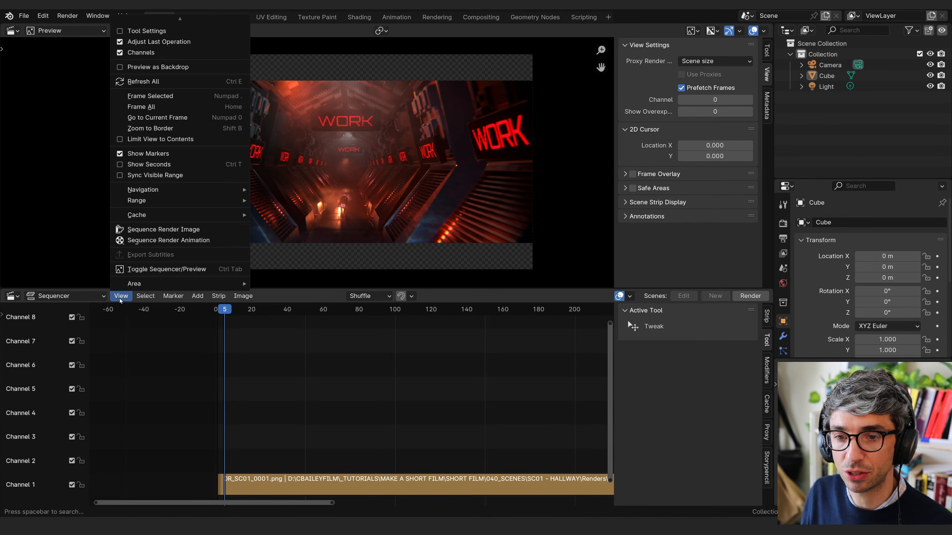
mouse_move(134, 217)
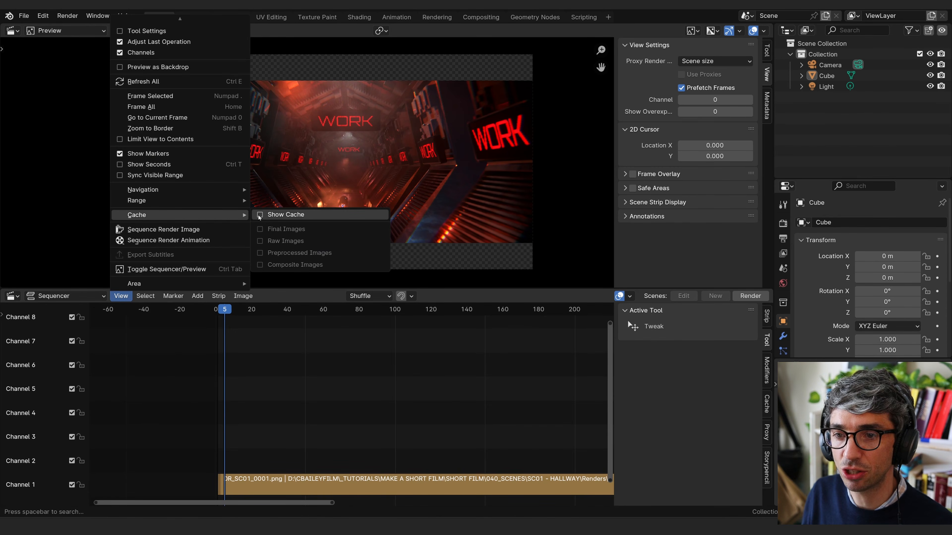
click(121, 297)
click(120, 296)
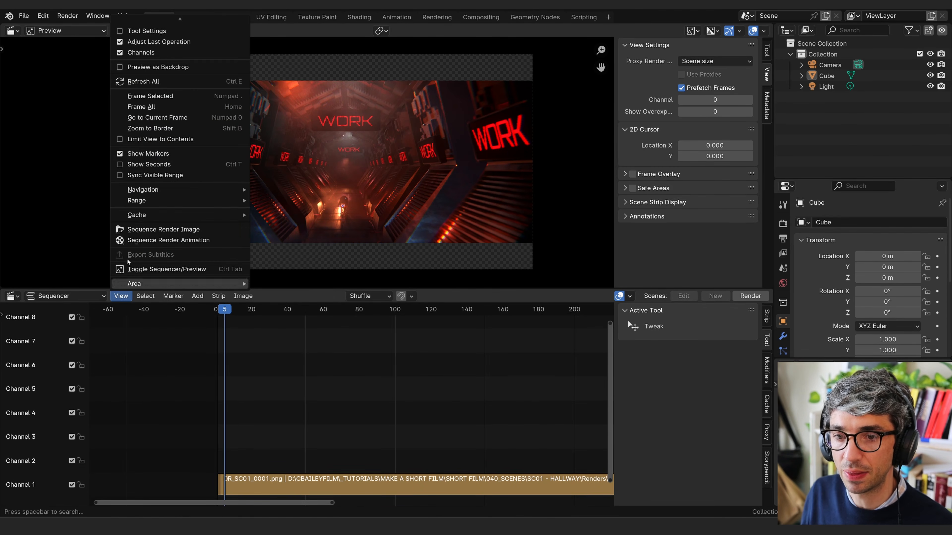
mouse_move(142, 214)
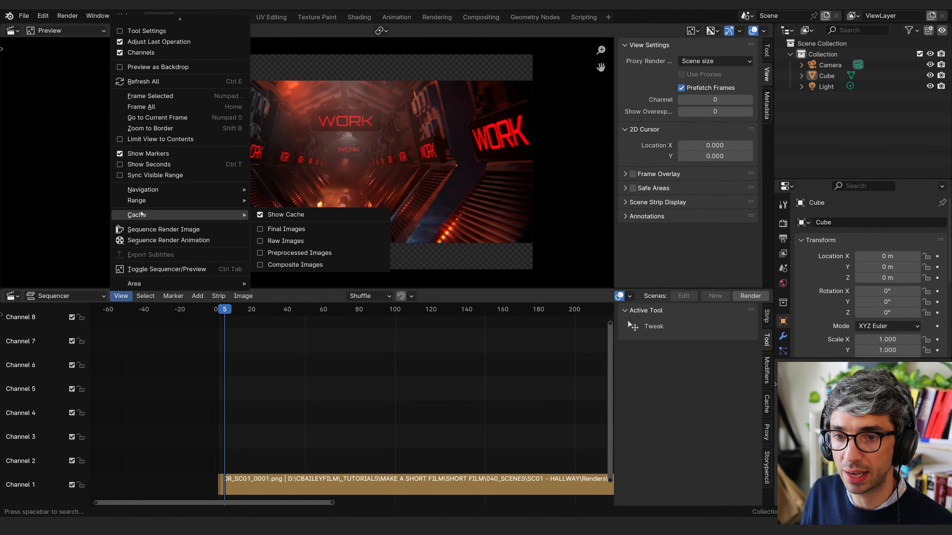
click(261, 230)
middle_drag(303, 467, 308, 453)
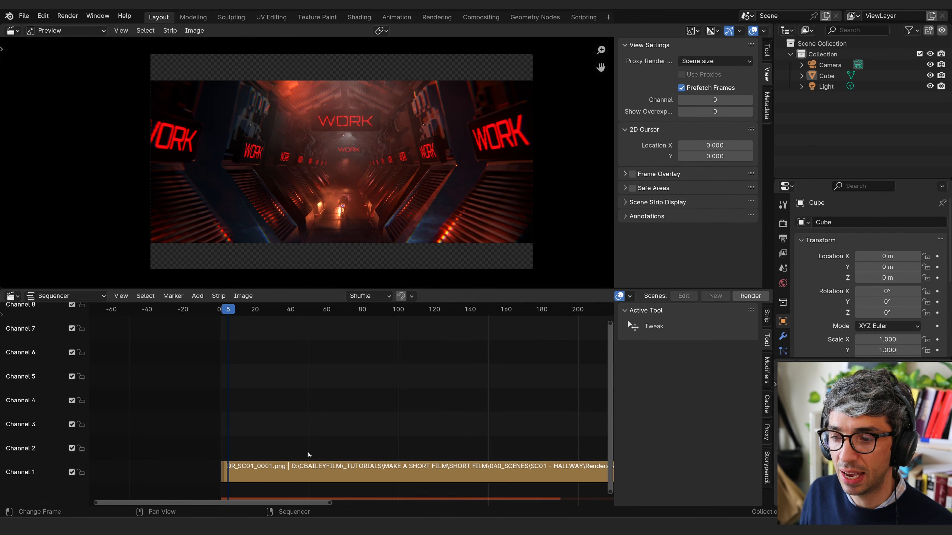
Step: Play the image sequence from frame 5 with a pause at frame 84, and stop at frame 135
scroll(308, 476, down, 9)
middle_drag(397, 431, 271, 418)
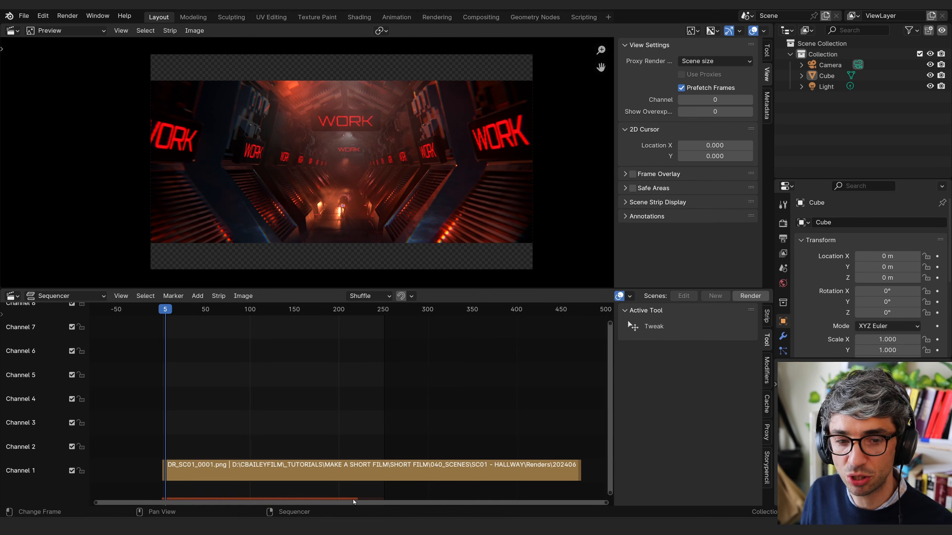
middle_drag(226, 443, 267, 444)
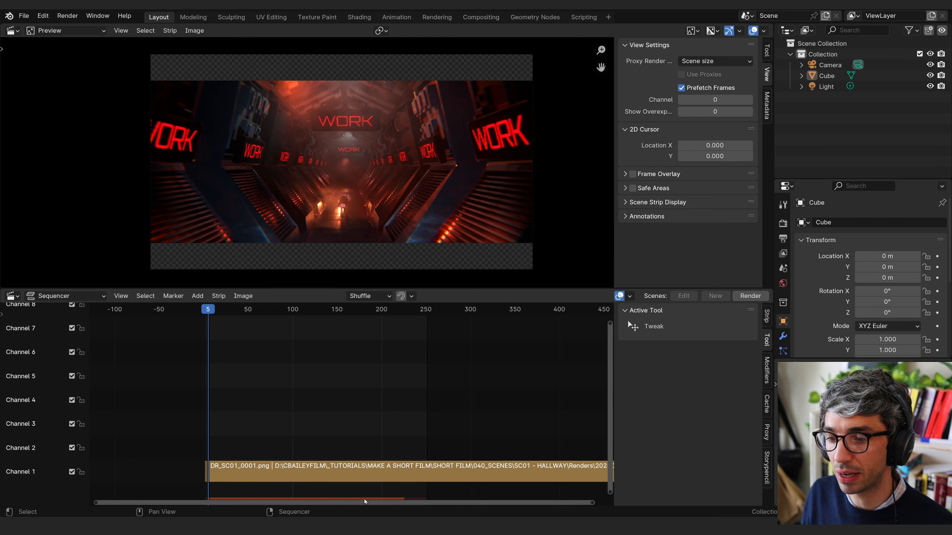
key(space)
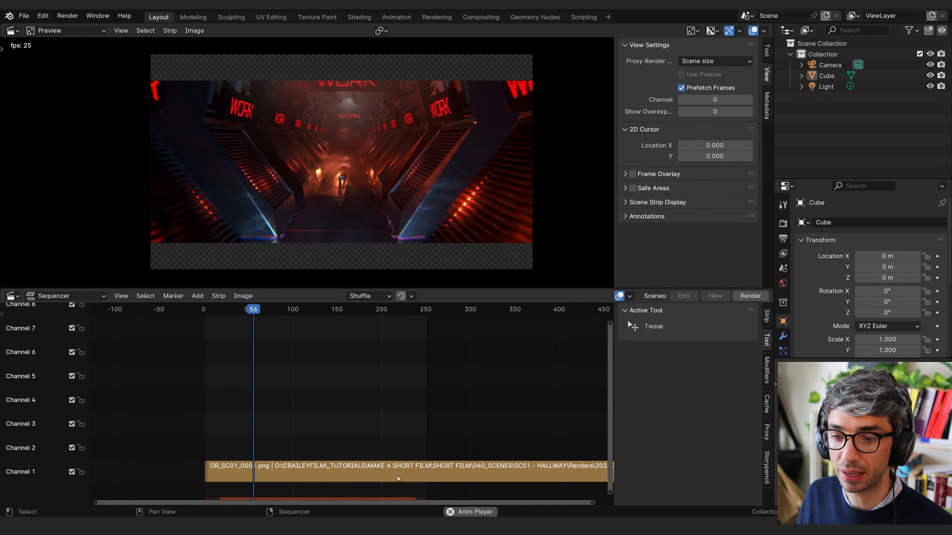
key(space)
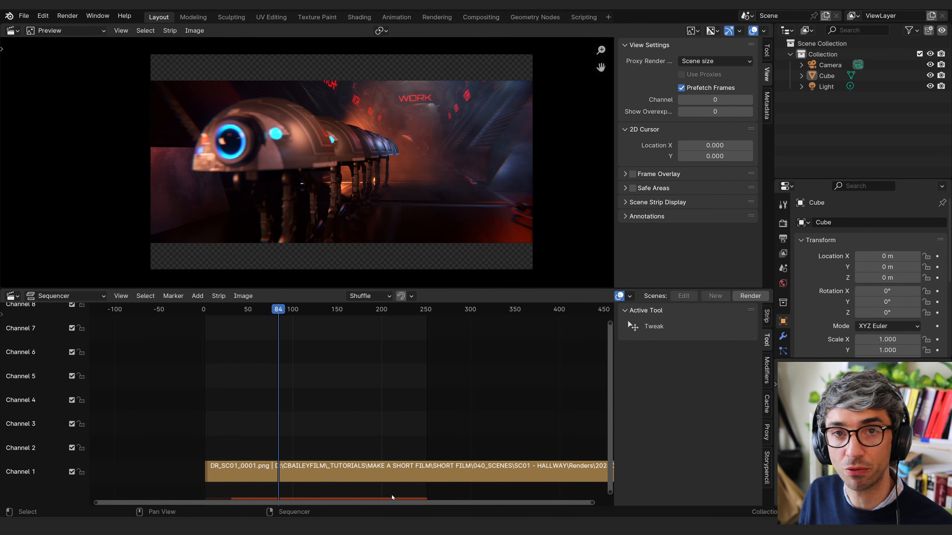
key(space)
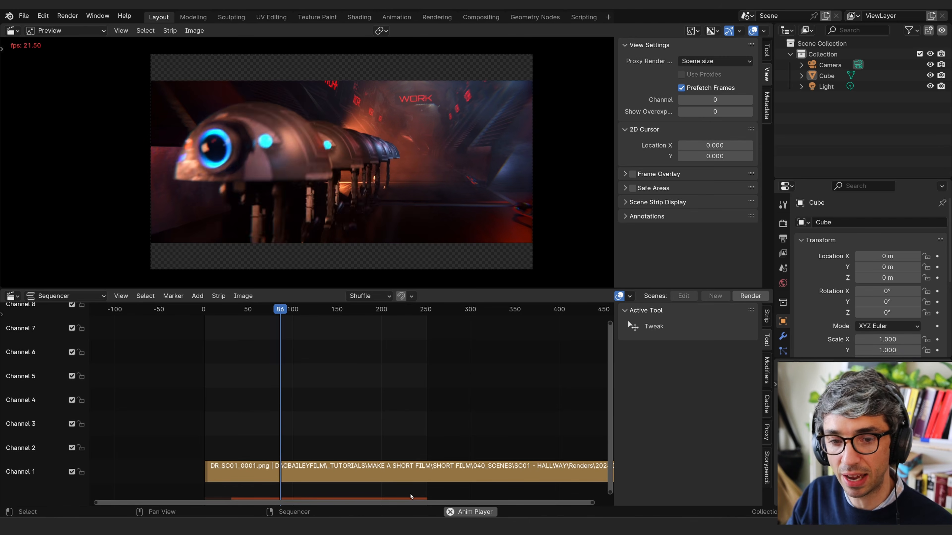
key(space)
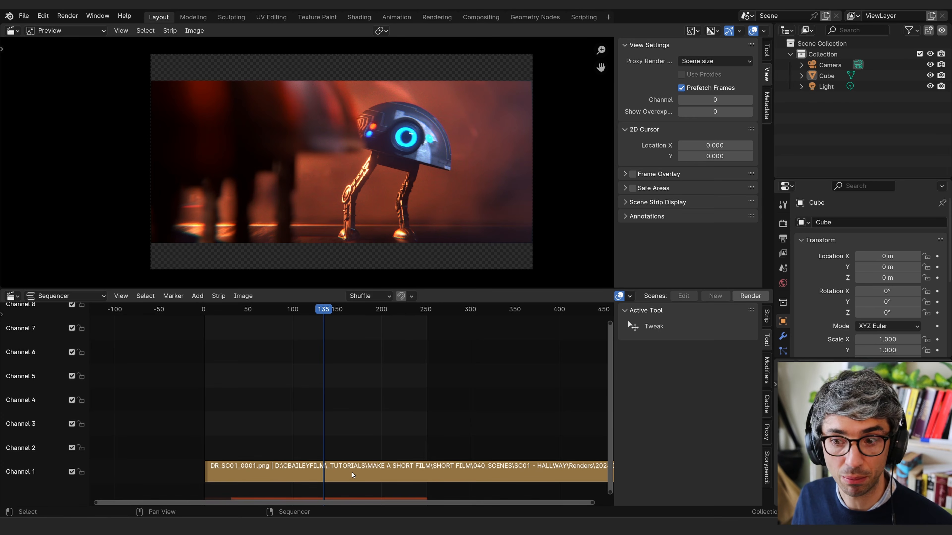
Step: Return to the first frame and replay the sequence up to frame 38
key(shift+Left)
key(space)
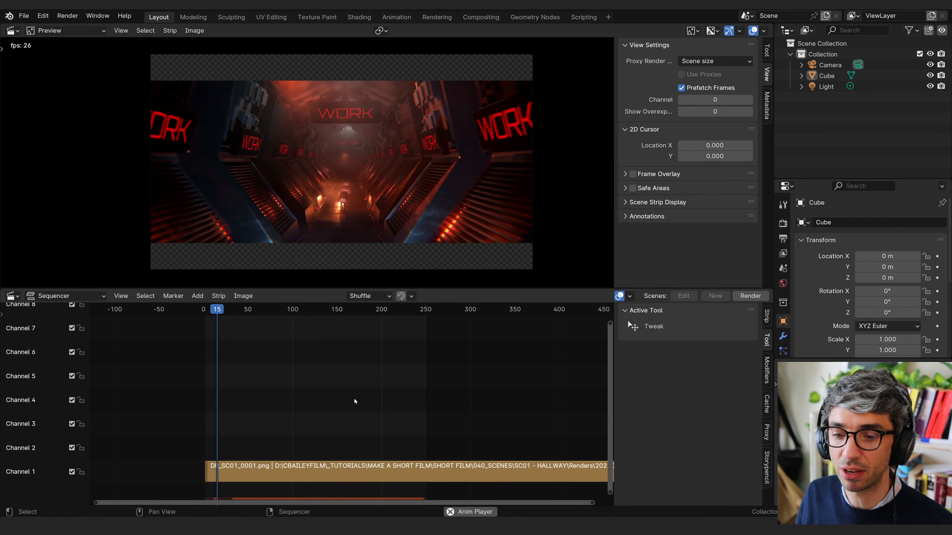
key(space)
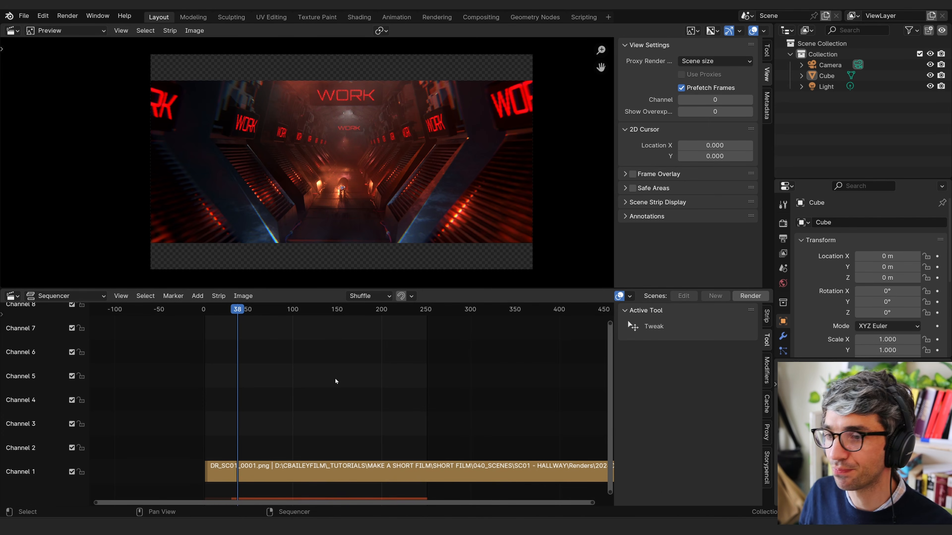
Step: Hide the sequencer's sidebar and fit the whole image strip in the timeline view
key(Home)
key(n)
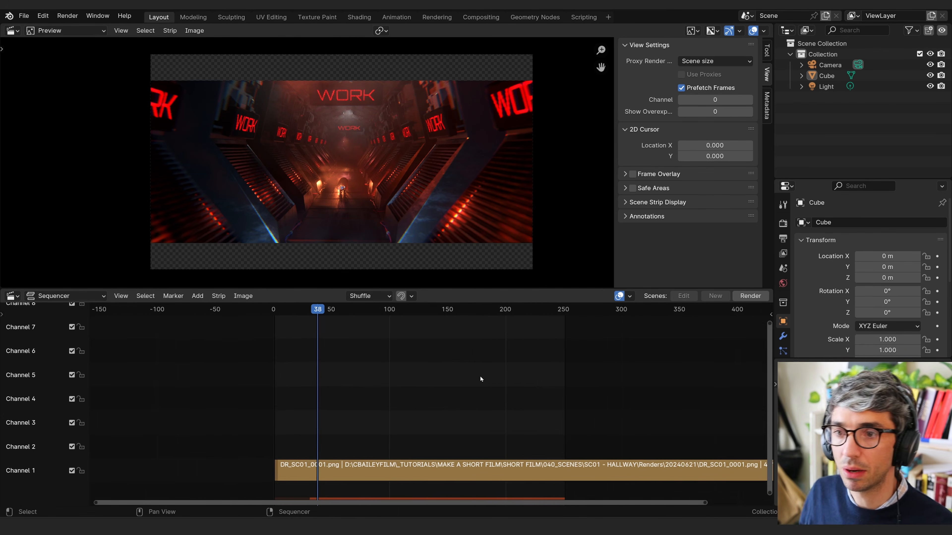
key(Home)
Step: Examine the rendered frame in the preview up close, including the corridor's two sides and centre
scroll(392, 115, up, 3)
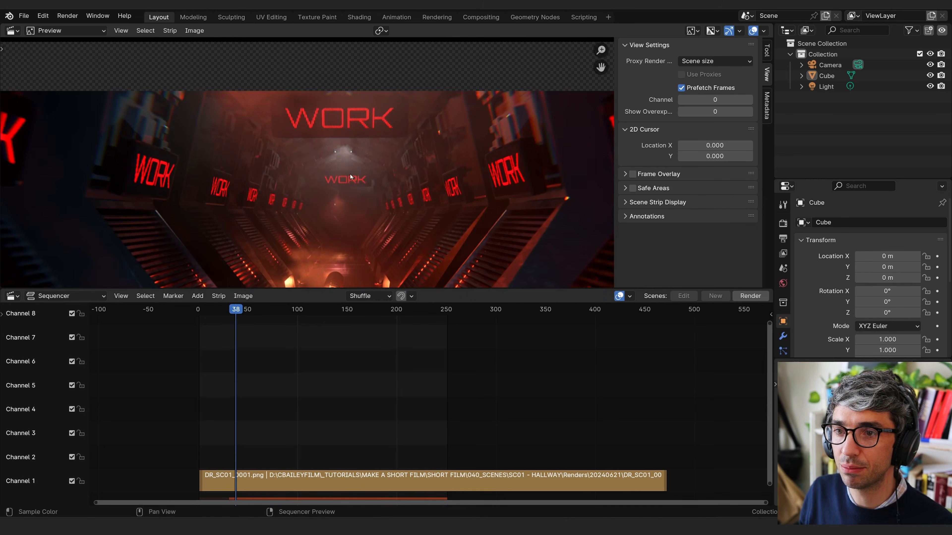
scroll(311, 154, up, 6)
middle_drag(304, 165, 217, 212)
middle_drag(432, 215, 341, 126)
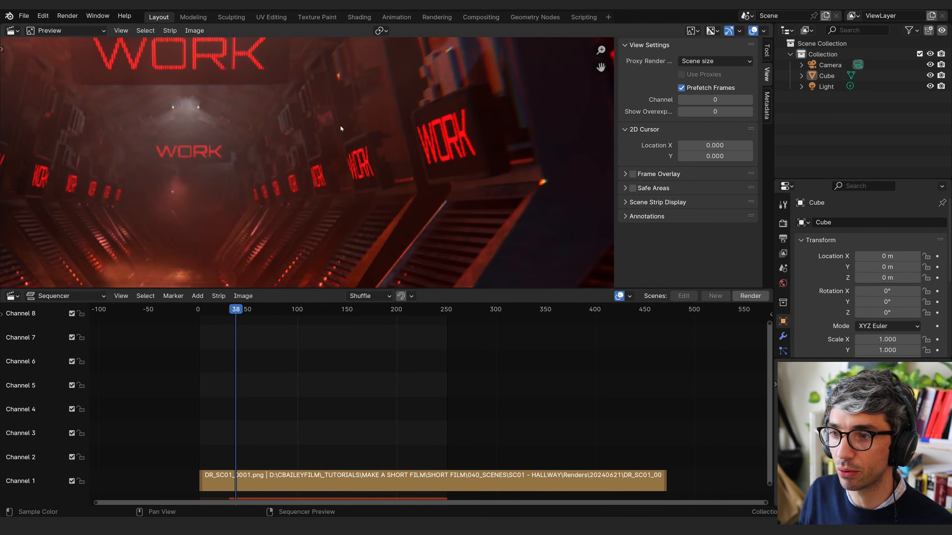
middle_drag(184, 210, 497, 201)
middle_drag(42, 153, 207, 165)
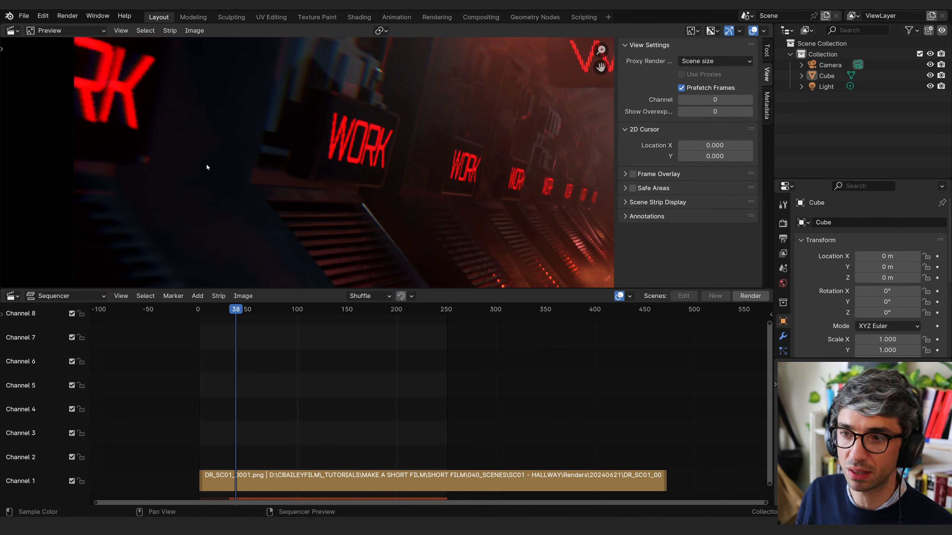
scroll(326, 180, down, 6)
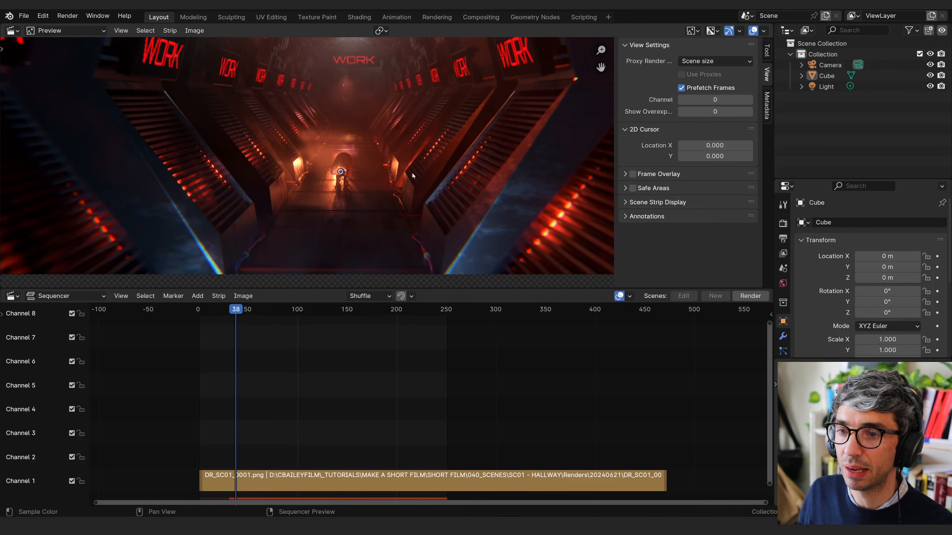
middle_drag(412, 174, 414, 217)
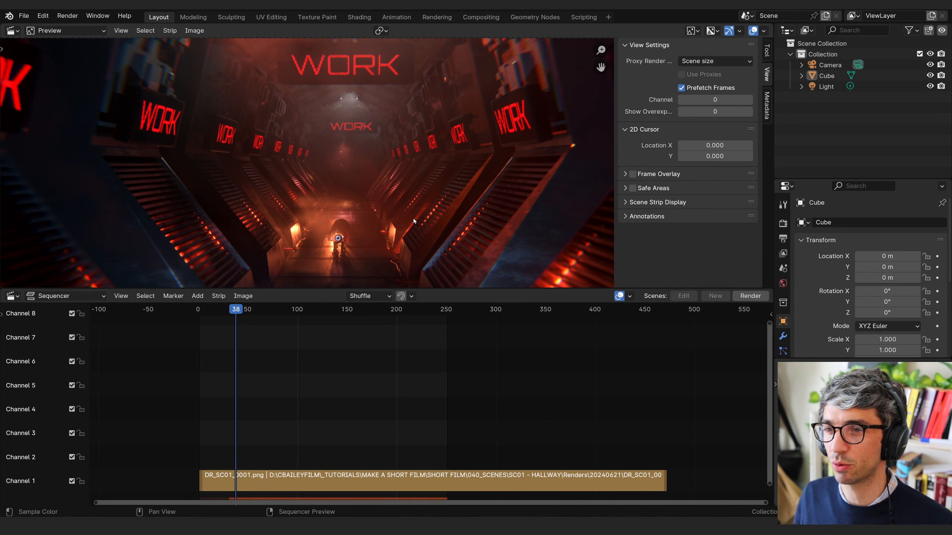
Step: Move the playhead slightly earlier than frame 38, play the sequence through the scene's frame range, and stop at frame 16
scroll(318, 343, down, 1)
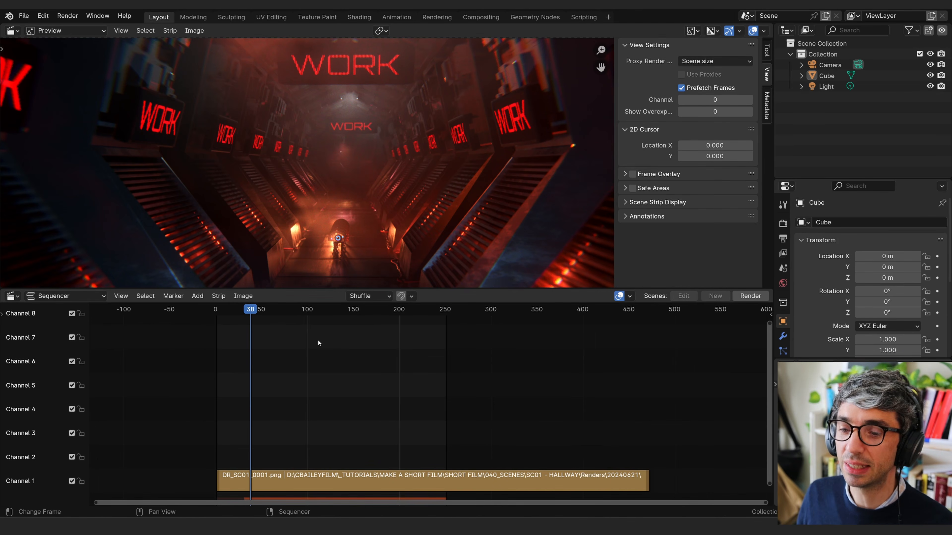
scroll(308, 343, down, 3)
middle_drag(308, 345, 284, 333)
scroll(284, 346, down, 3)
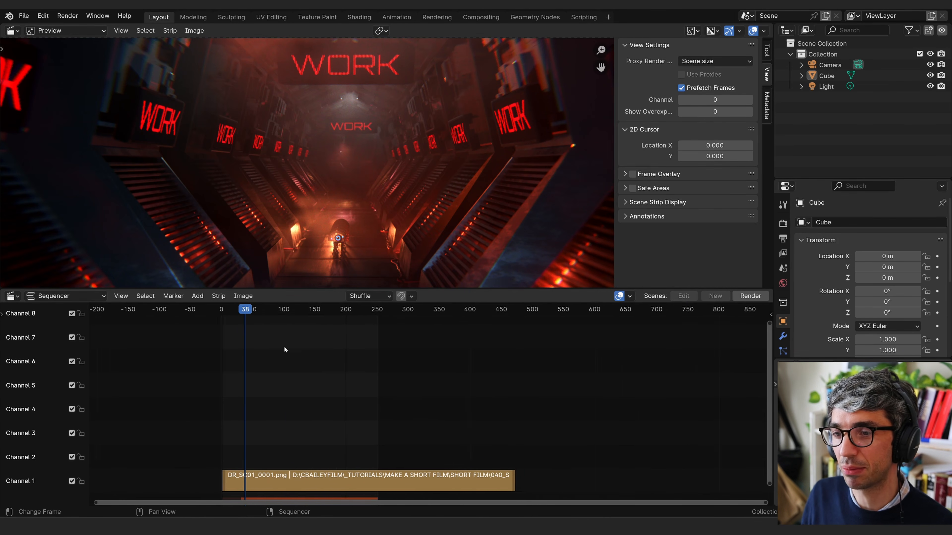
middle_drag(331, 368, 370, 386)
scroll(353, 356, down, 1)
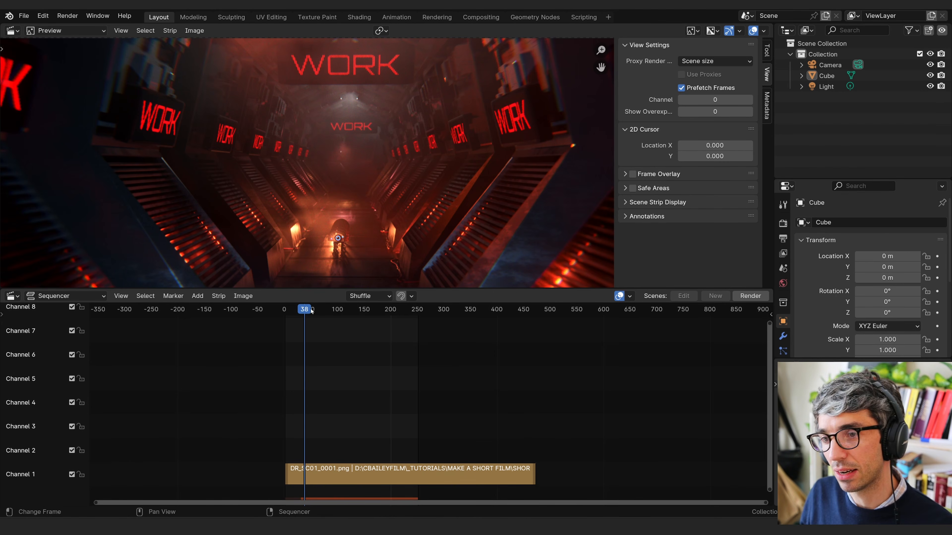
drag(305, 310, 301, 311)
key(space)
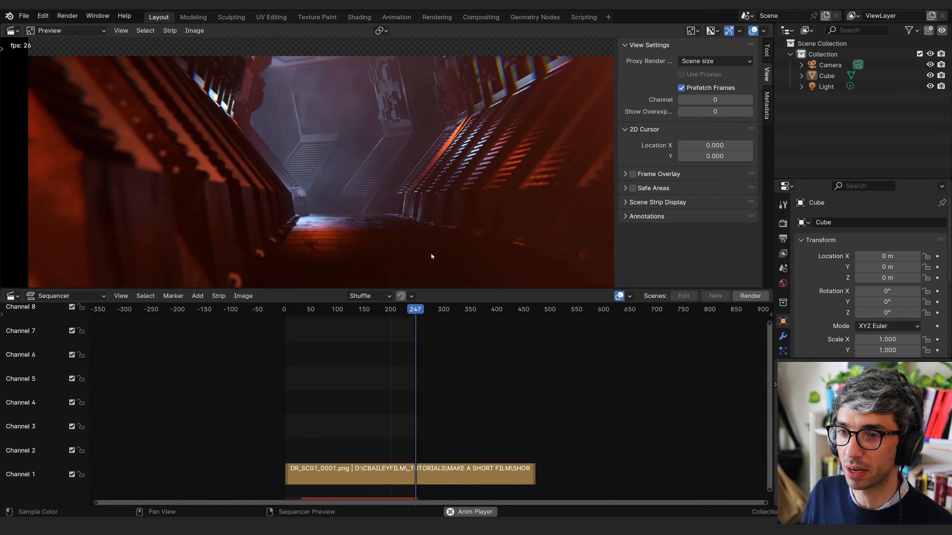
key(space)
scroll(439, 405, down, 3)
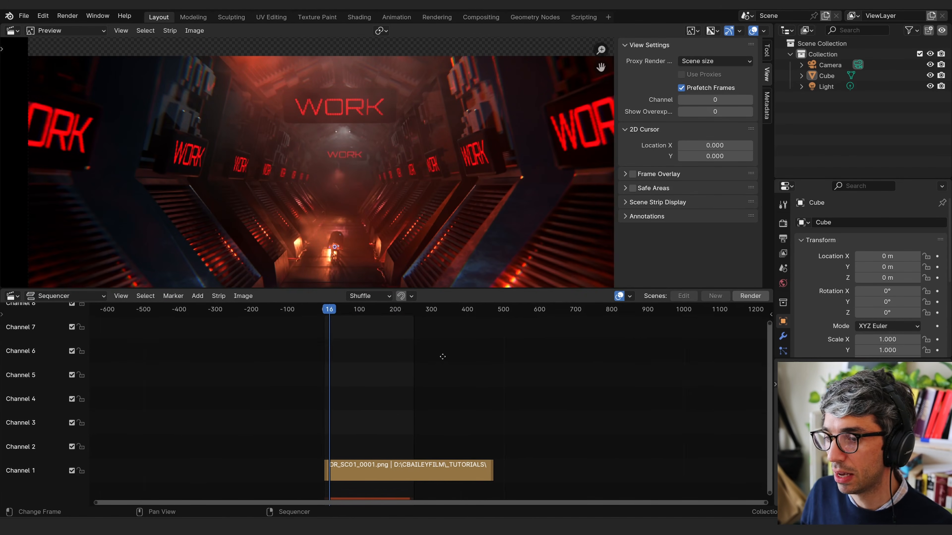
ctrl+scroll(562, 375, right, 2)
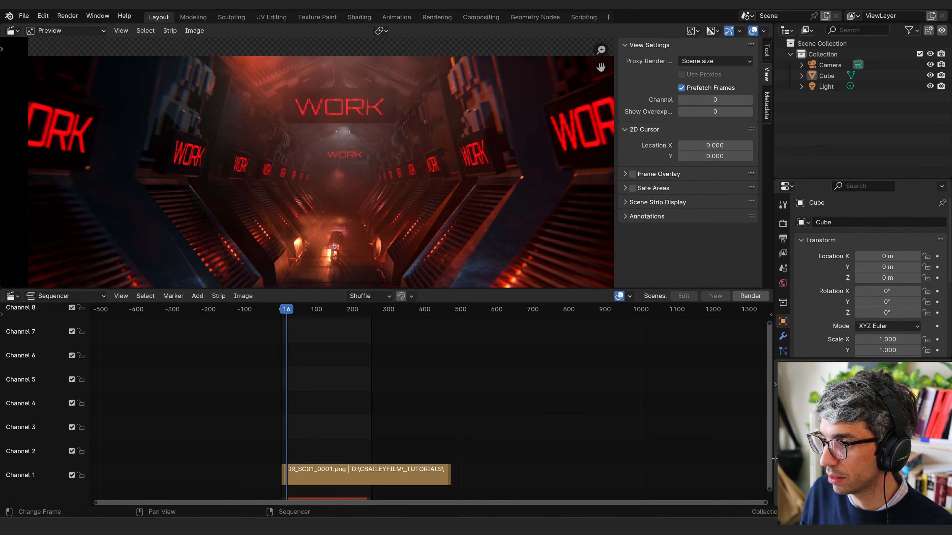
Step: Split off a slim Timeline editor strip below the sequencer and extend the scene's end frame to 1382
drag(772, 504, 766, 467)
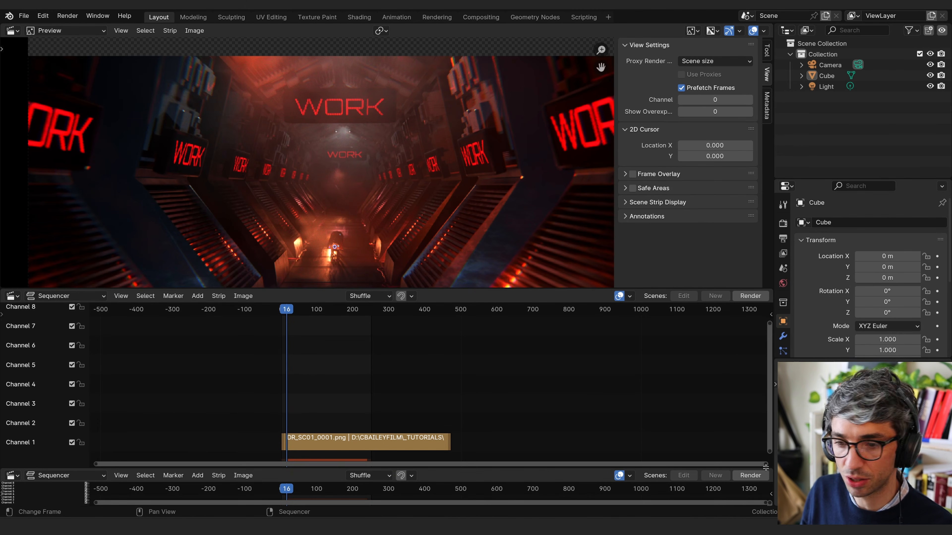
click(12, 476)
click(156, 380)
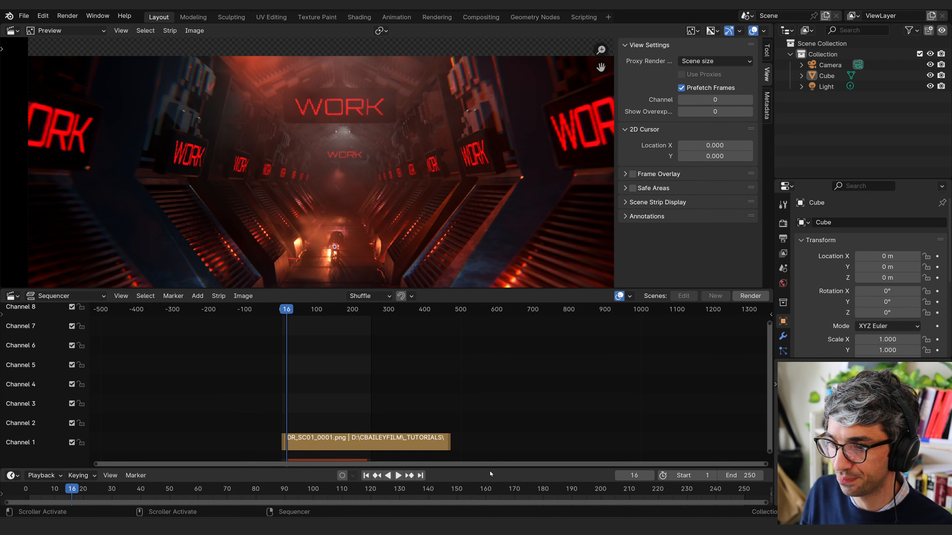
drag(491, 471, 523, 516)
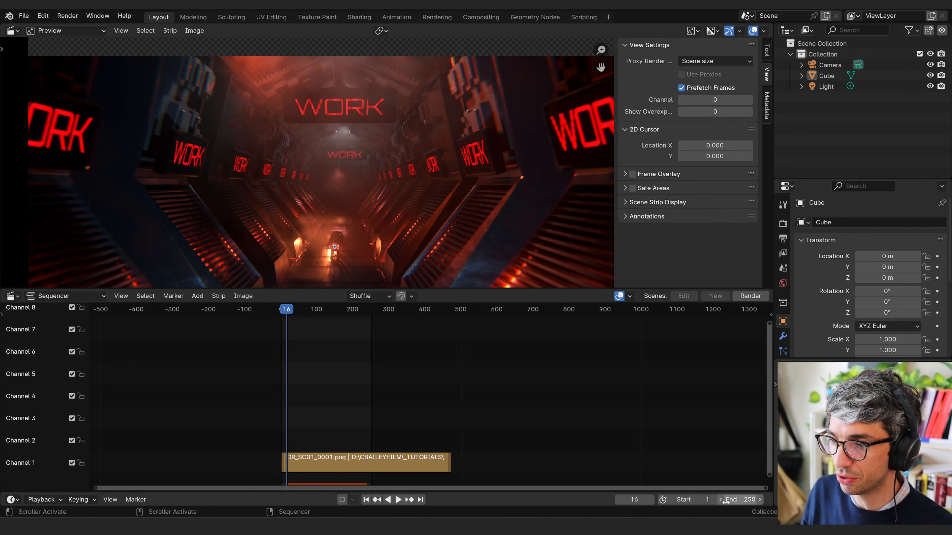
drag(742, 500, 818, 499)
middle_drag(500, 404, 420, 399)
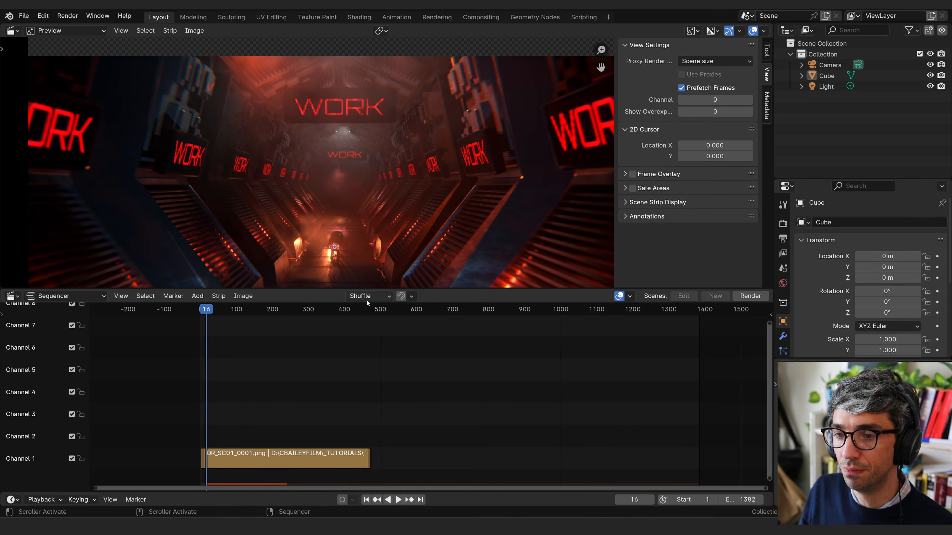
Step: Add the DR_SC02_0448.png image sequence at frame 472, directly after the first strip, and extend the scene's end frame to 1587
drag(369, 310, 370, 310)
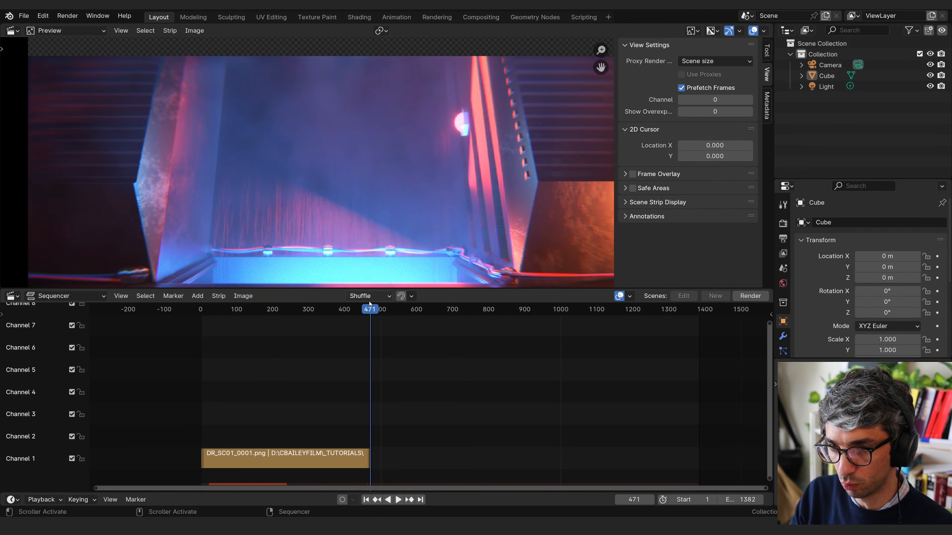
click(370, 304)
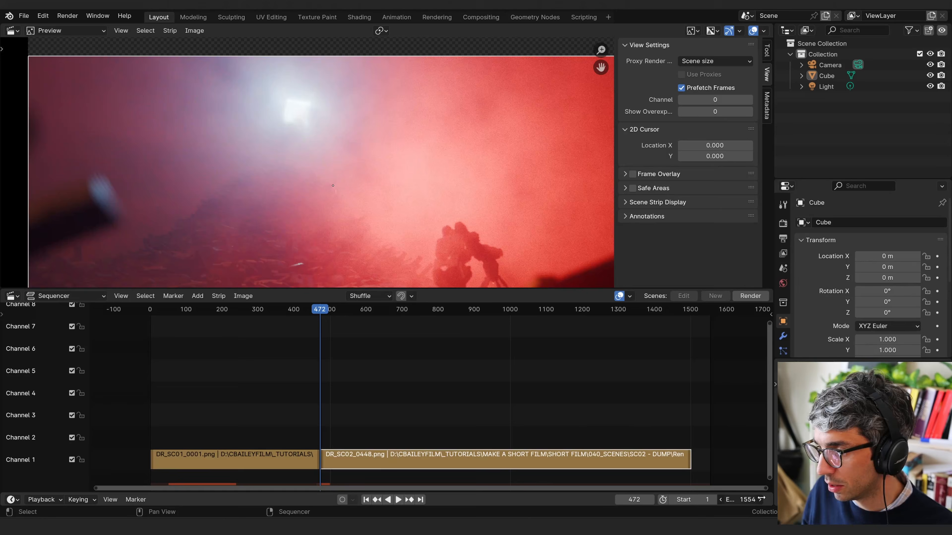
click(570, 412)
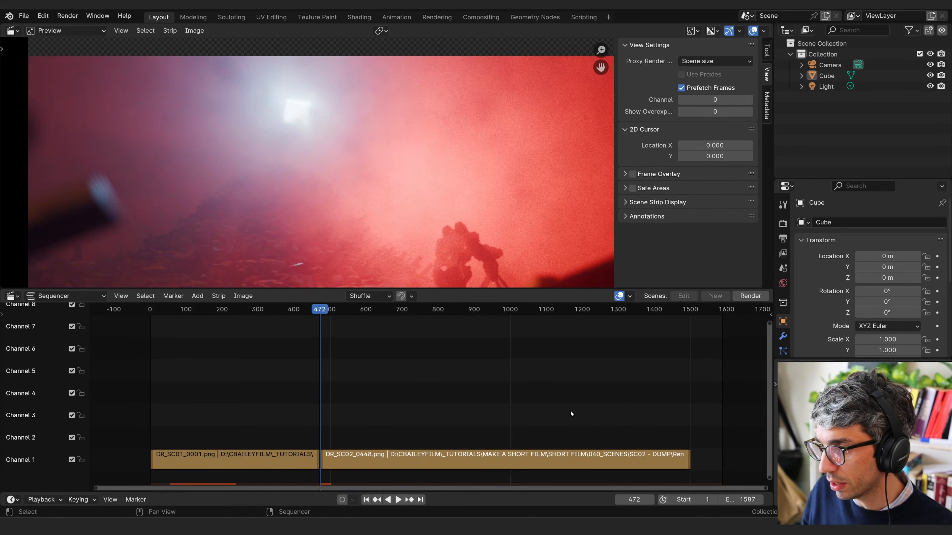
Step: Set the preview's proxy render size to 25%
middle_drag(450, 390, 555, 383)
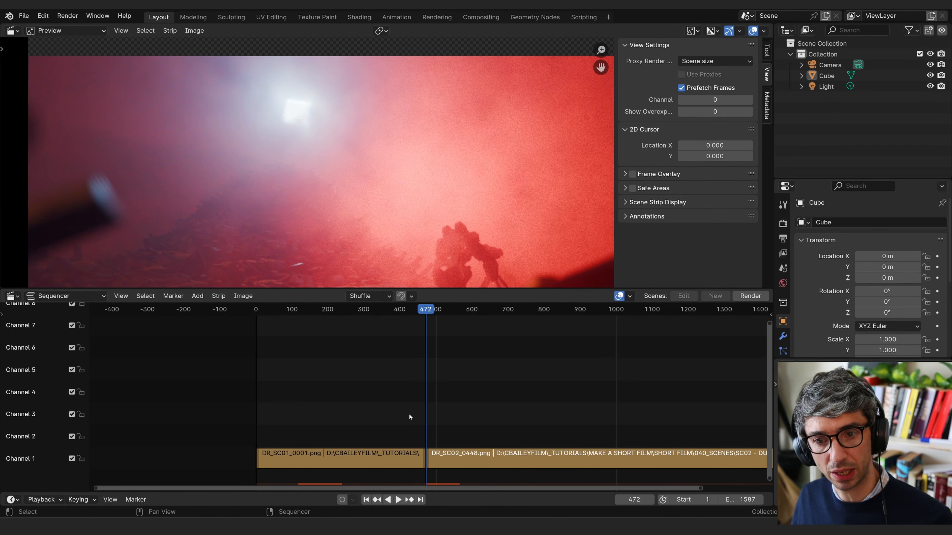
scroll(460, 239, down, 3)
middle_drag(460, 240, 463, 209)
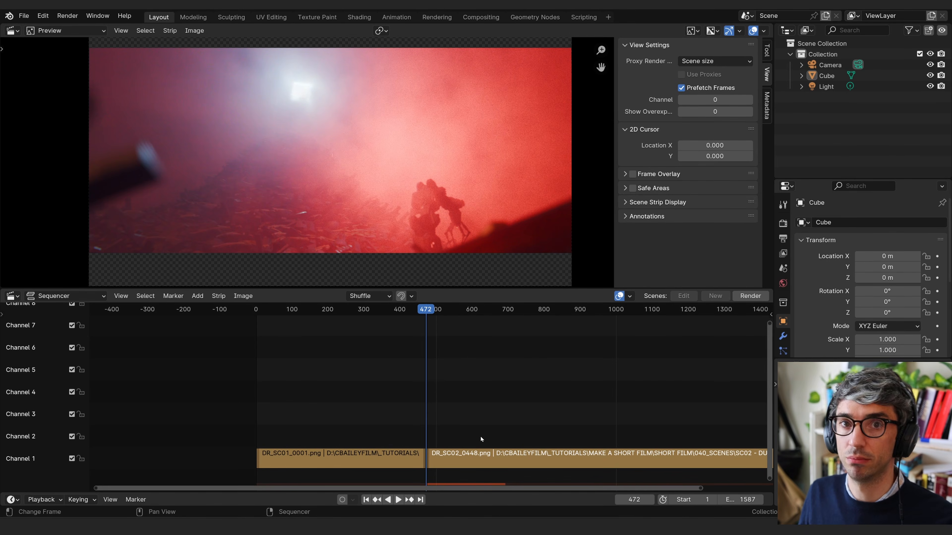
mouse_move(483, 419)
middle_down()
mouse_move(484, 406)
mouse_move(485, 414)
middle_up()
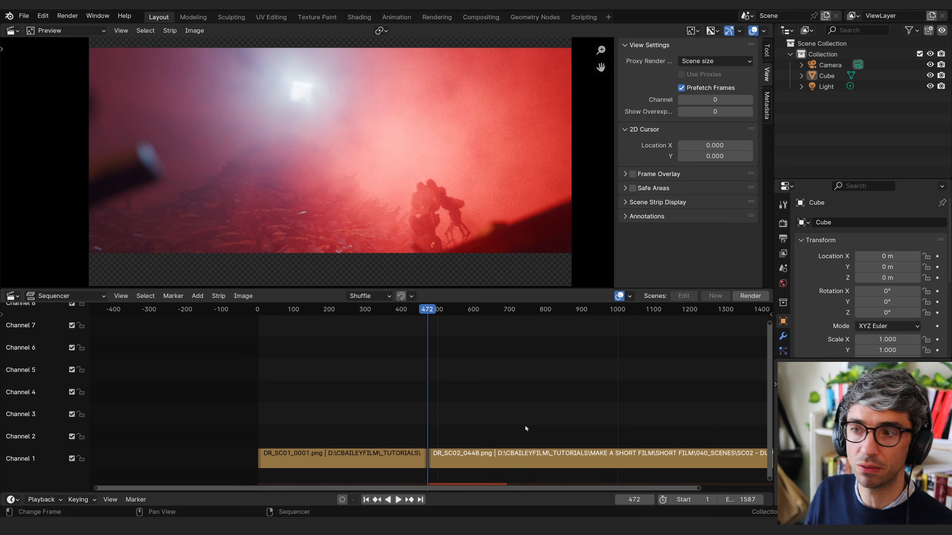
click(708, 61)
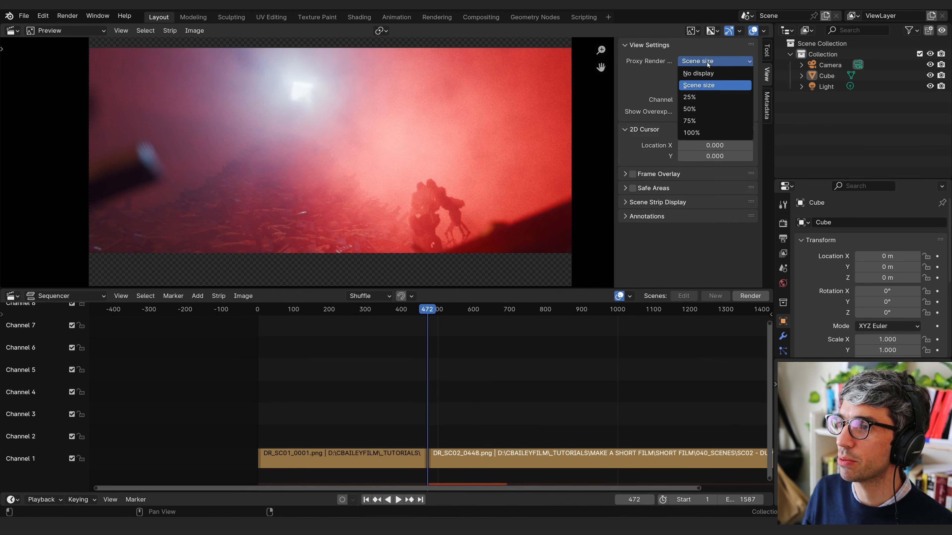
click(702, 97)
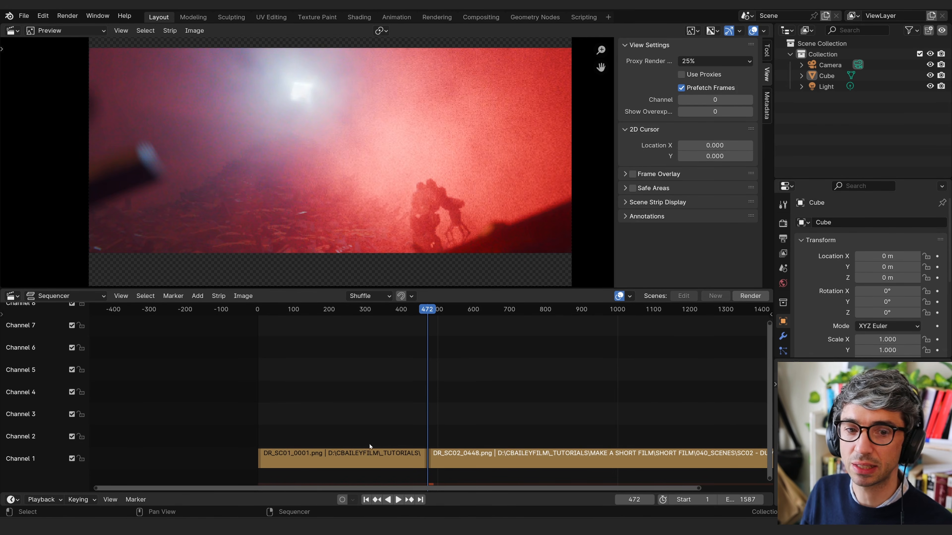
Step: Move the playhead back to frame 0 at the beginning of the first strip
middle_drag(510, 434, 517, 433)
drag(309, 316, 260, 312)
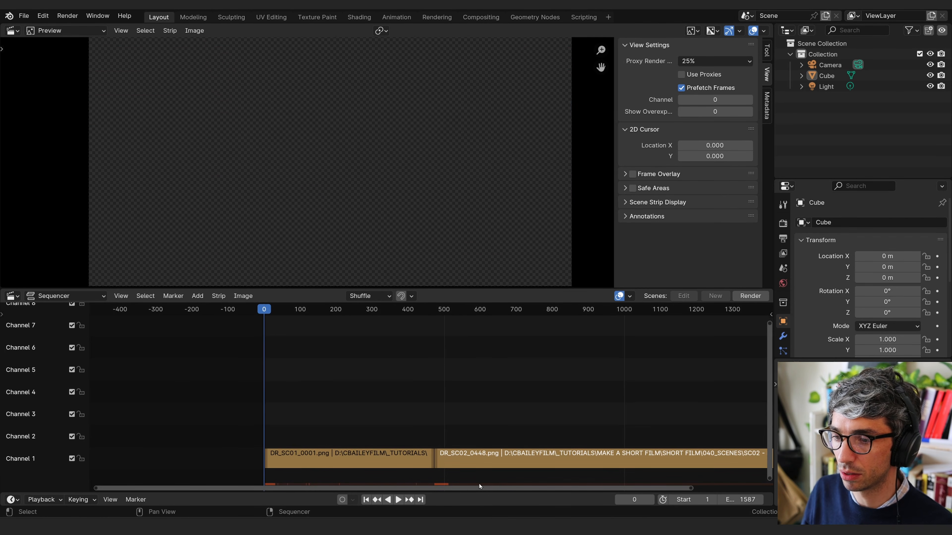
middle_drag(530, 426, 507, 427)
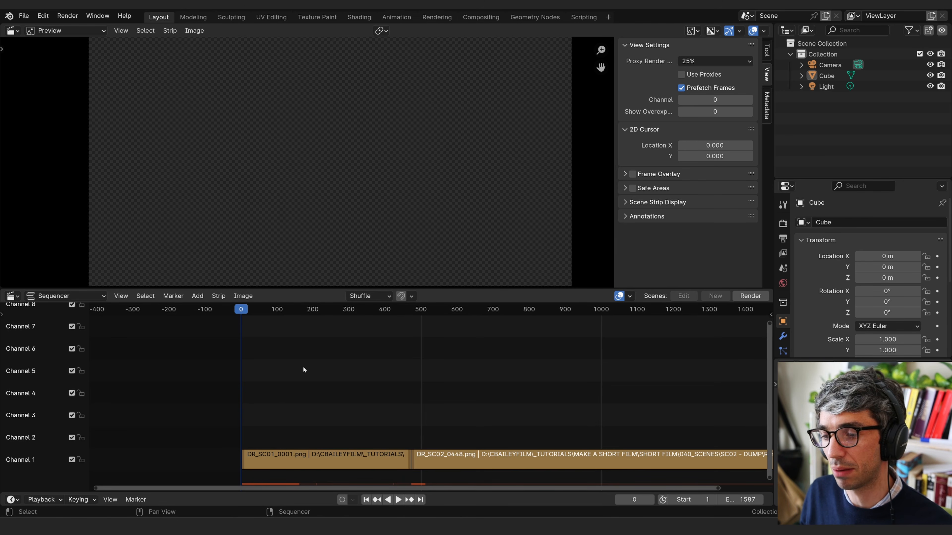
Step: Check the Video Sequencer's memory cache limit in the System preferences and close the preferences window
click(43, 16)
click(72, 166)
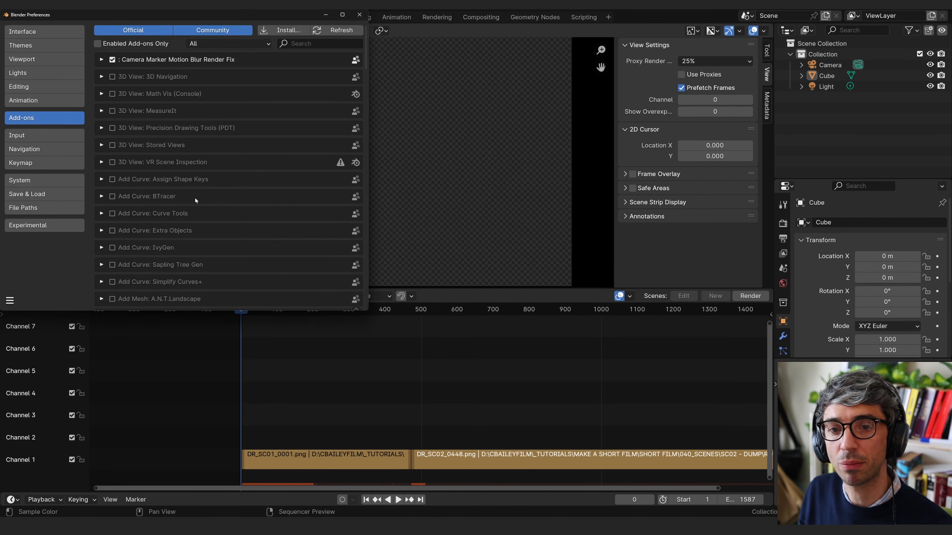
drag(91, 15, 147, 24)
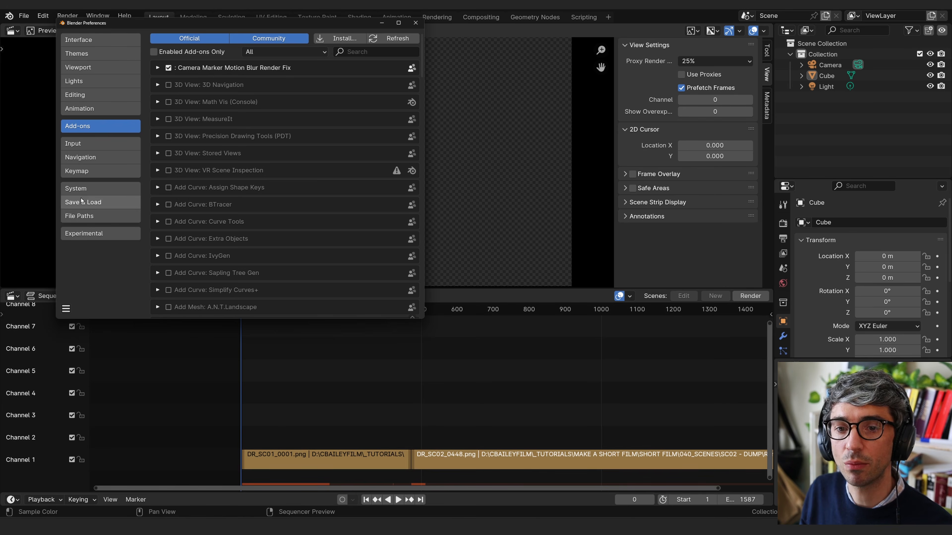
click(82, 188)
scroll(233, 223, down, 5)
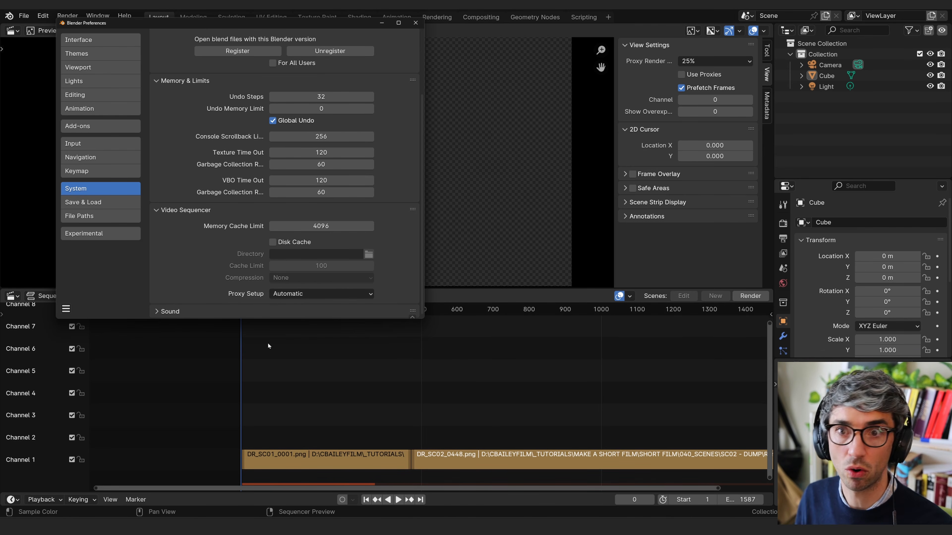
click(415, 23)
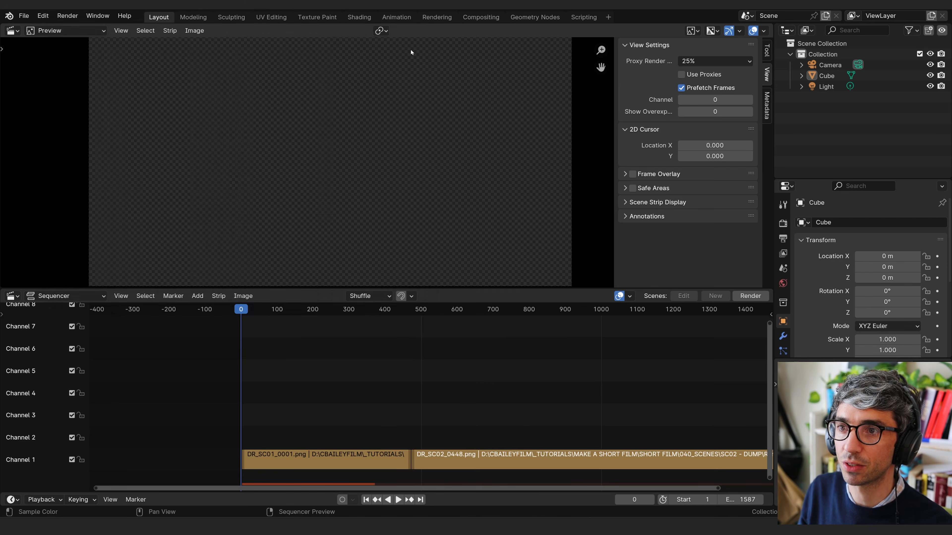
Step: Remove the gap in front of the first strip with the playhead at frame 0
ctrl+scroll(432, 403, right, 2)
ctrl+scroll(330, 373, right, 1)
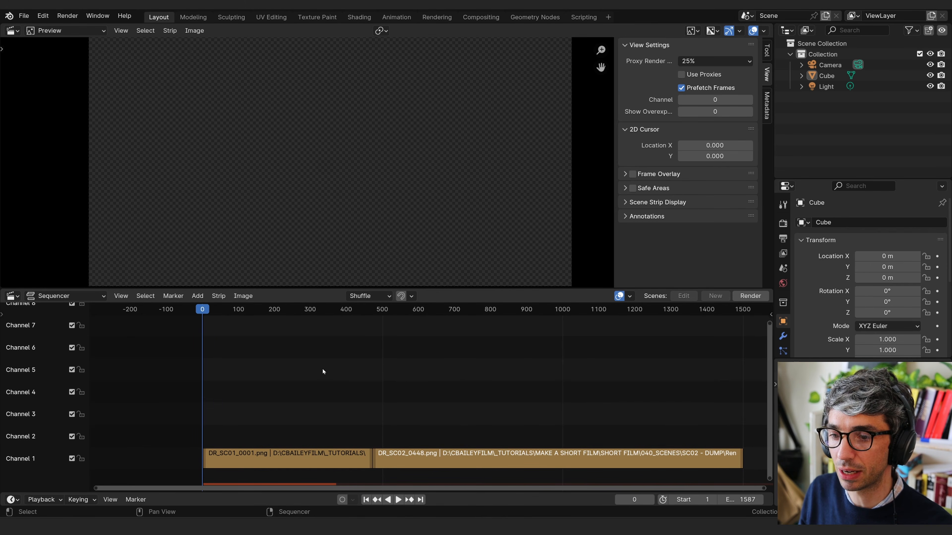
scroll(268, 400, down, 1)
key(BackSpace)
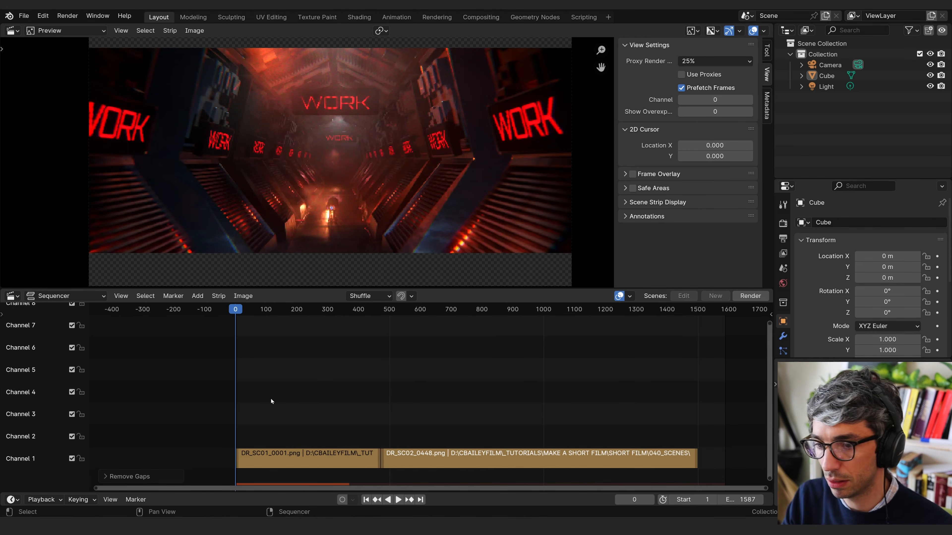
scroll(323, 424, up, 2)
middle_drag(291, 407, 441, 411)
scroll(412, 426, up, 2)
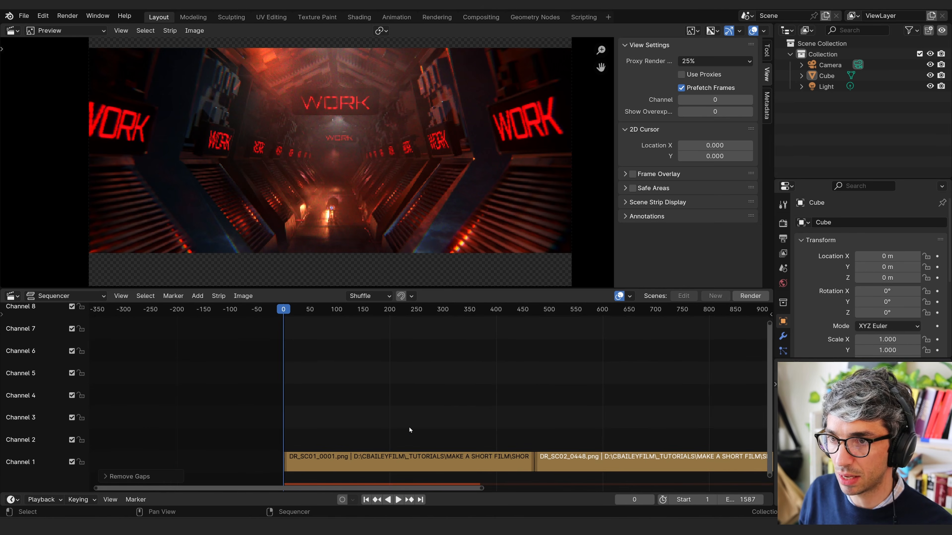
middle_drag(495, 445, 473, 442)
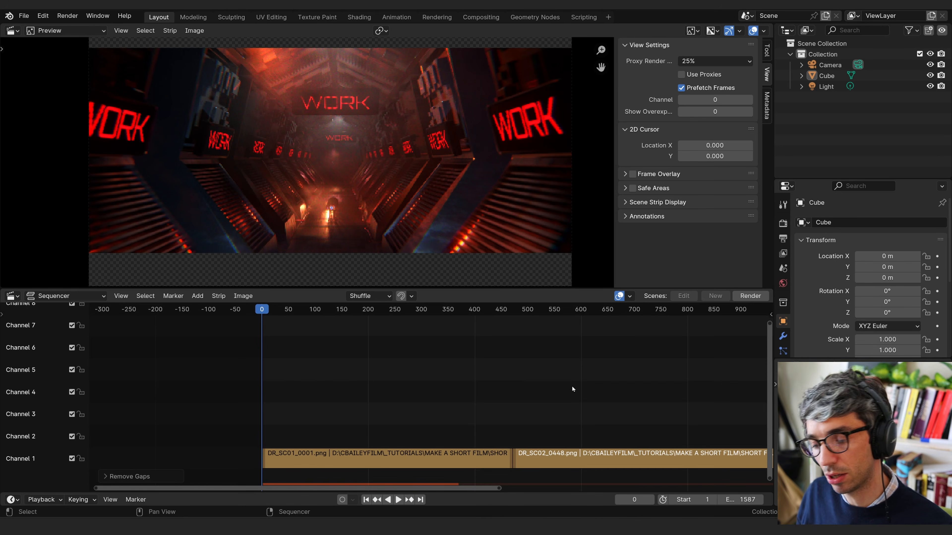
middle_drag(568, 414, 529, 424)
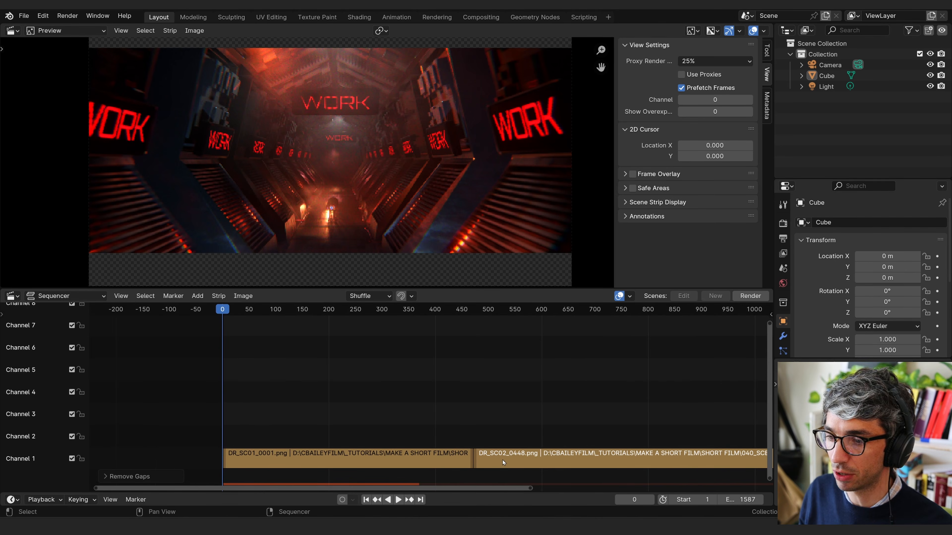
Step: Move the DR_SC02 strip to start at about frame 515, leaving a gap after the first strip
drag(500, 461, 524, 460)
click(514, 420)
click(567, 460)
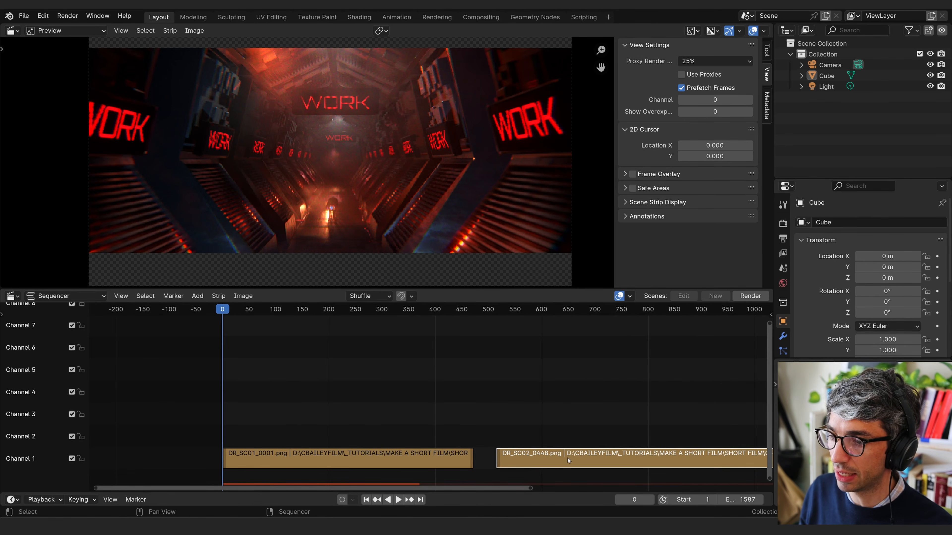
drag(638, 457, 638, 457)
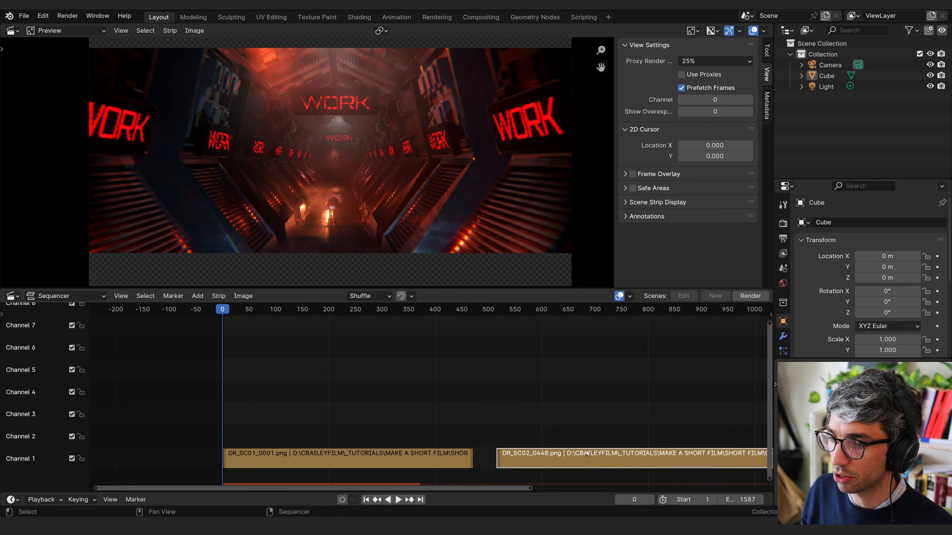
click(507, 389)
Step: Place the playhead inside the gap at frame 481 and remove the gap between the two strips
drag(472, 311, 479, 312)
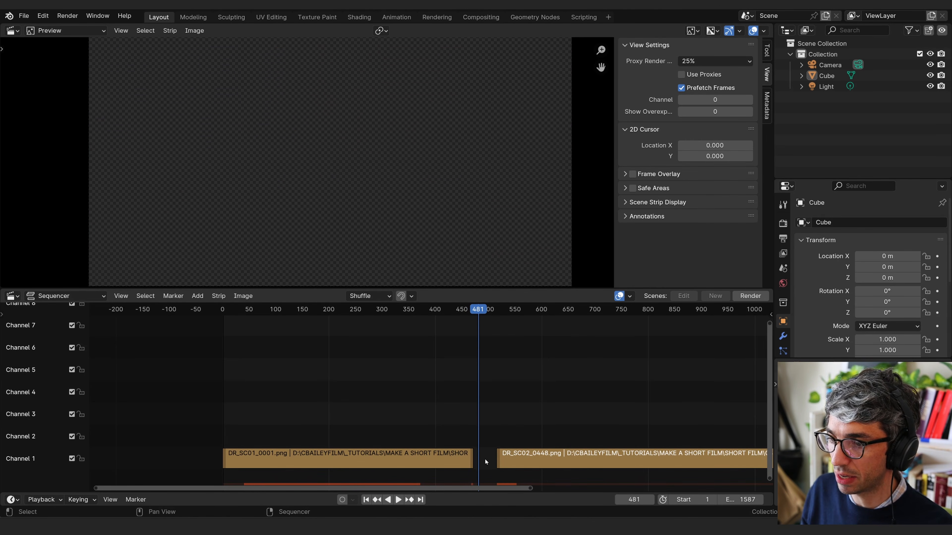
click(604, 456)
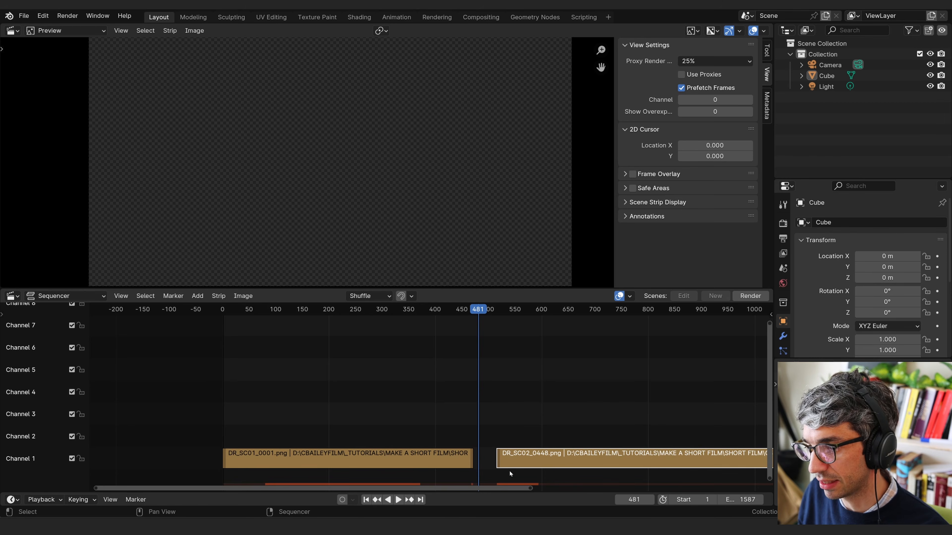
key(BackSpace)
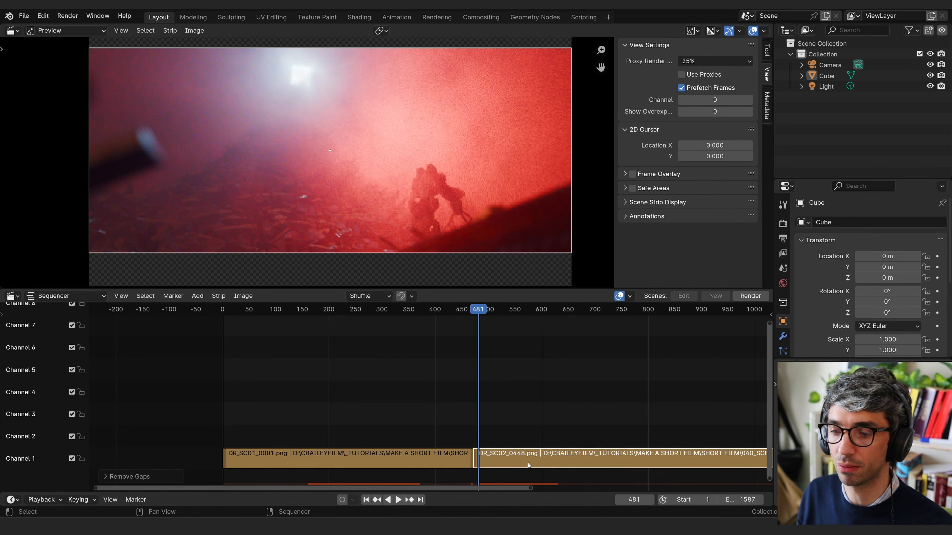
click(565, 441)
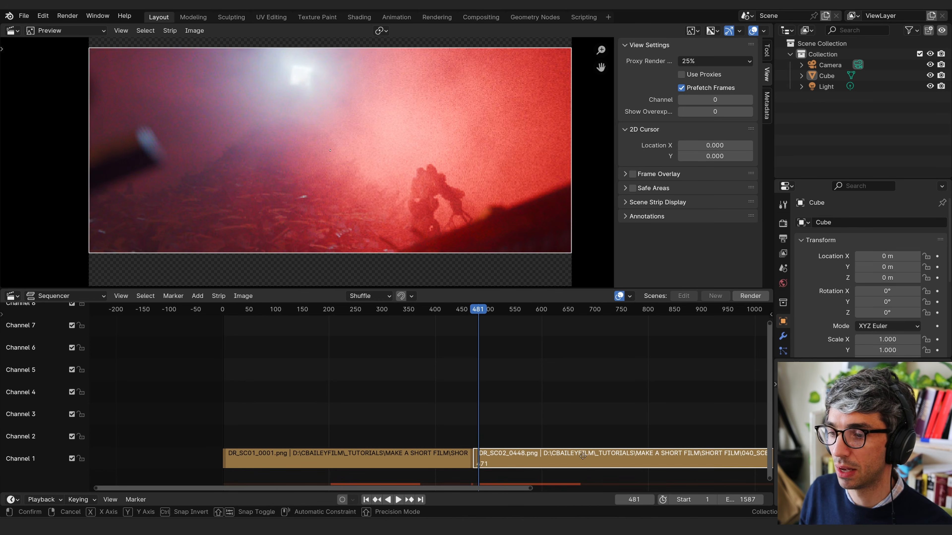
Step: Move the DR_SC02 strip to about frame 650 and remove the resulting gap with the playhead inside it at frame 588
drag(532, 456, 592, 437)
click(609, 310)
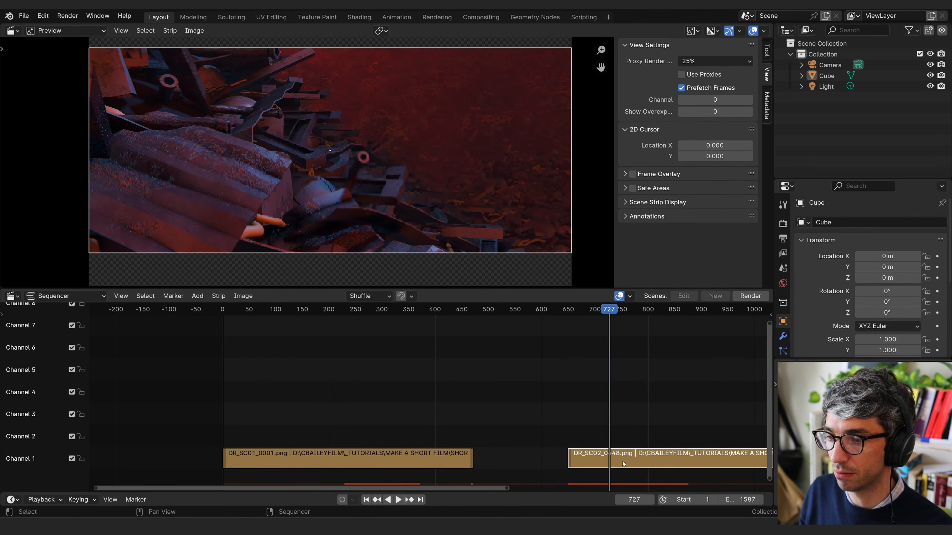
key(BackSpace)
key(space)
click(536, 308)
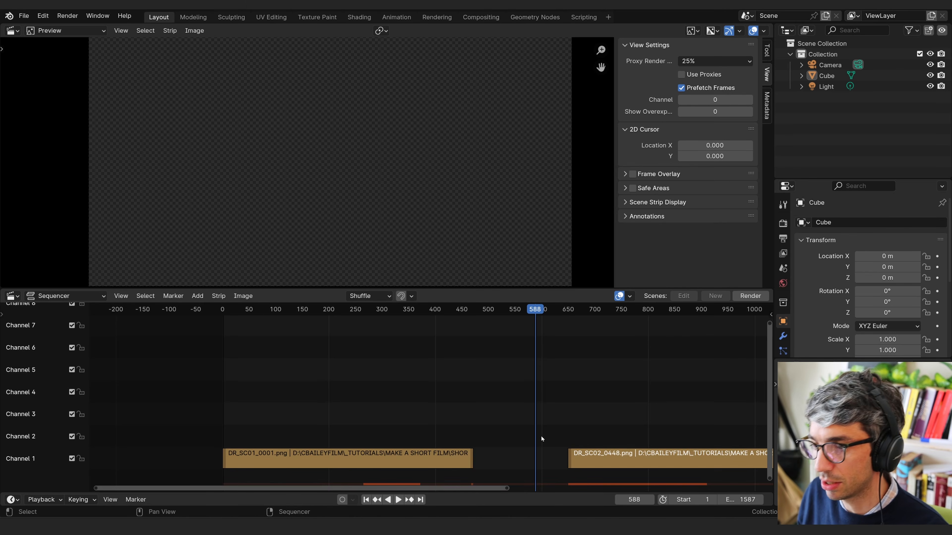
key(BackSpace)
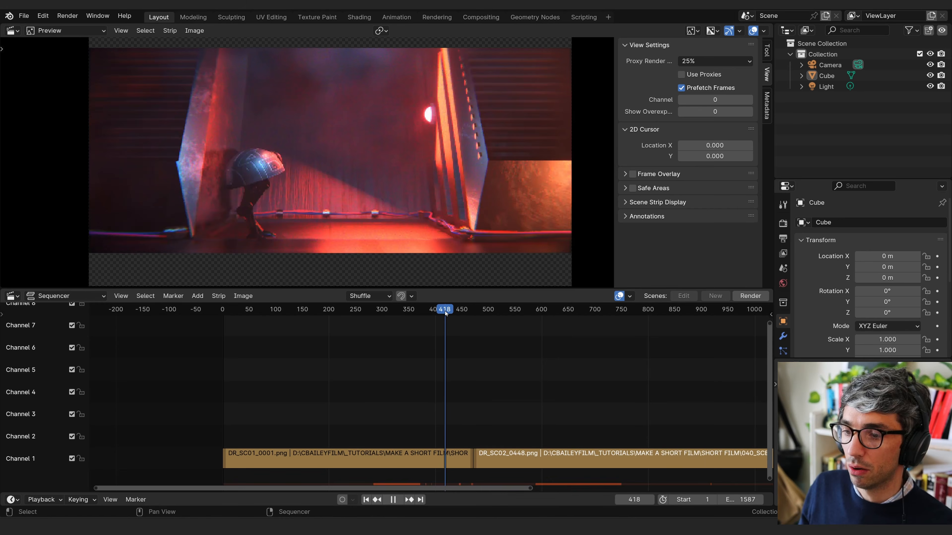
Step: Play both strips from frame 0 past the end of the second strip and scrub back to frame 549
drag(445, 311, 222, 348)
scroll(562, 411, down, 2)
middle_drag(559, 411, 483, 414)
scroll(543, 397, down, 1)
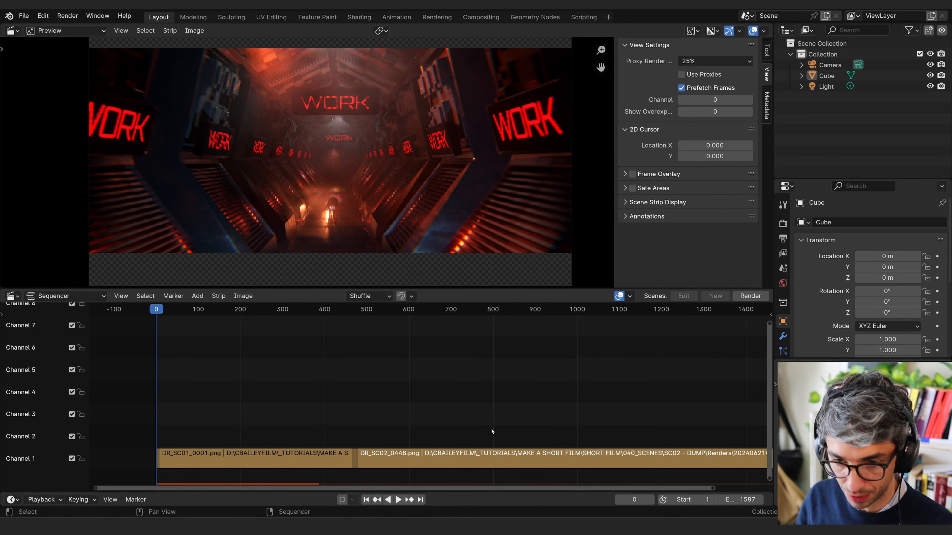
key(space)
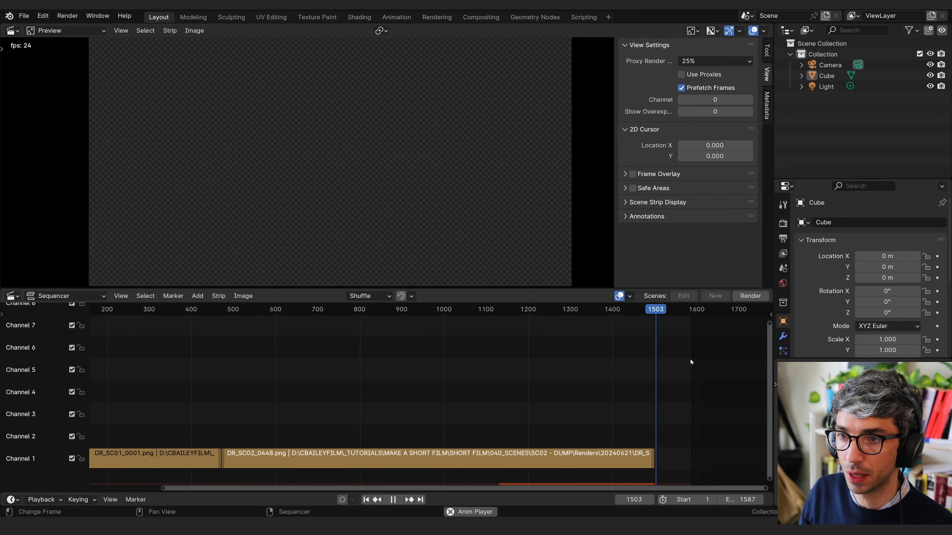
drag(618, 316, 253, 332)
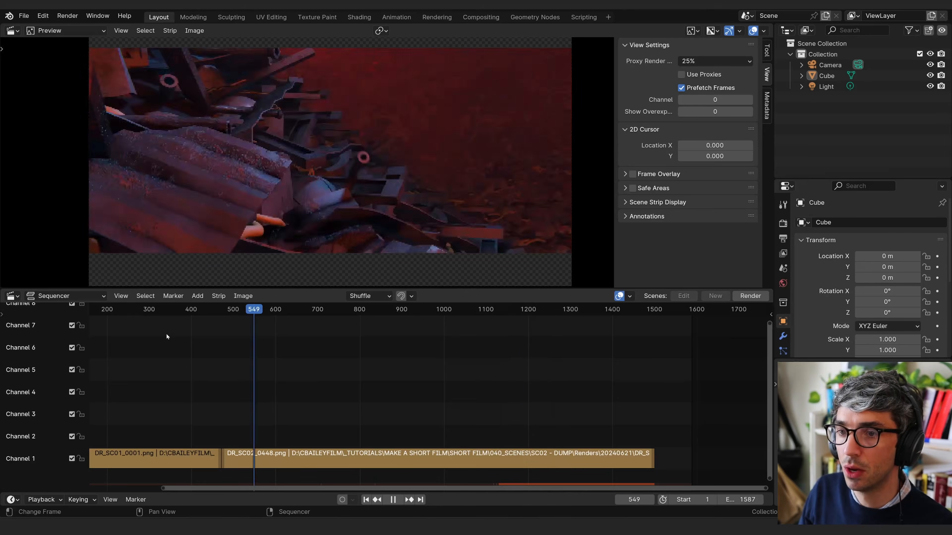
Step: Stop playback, return the playhead to frame 0 and scrub through the first strip to the beginning of DR_SC02 at frame 477
drag(166, 337, 105, 340)
key(space)
middle_drag(258, 354, 357, 331)
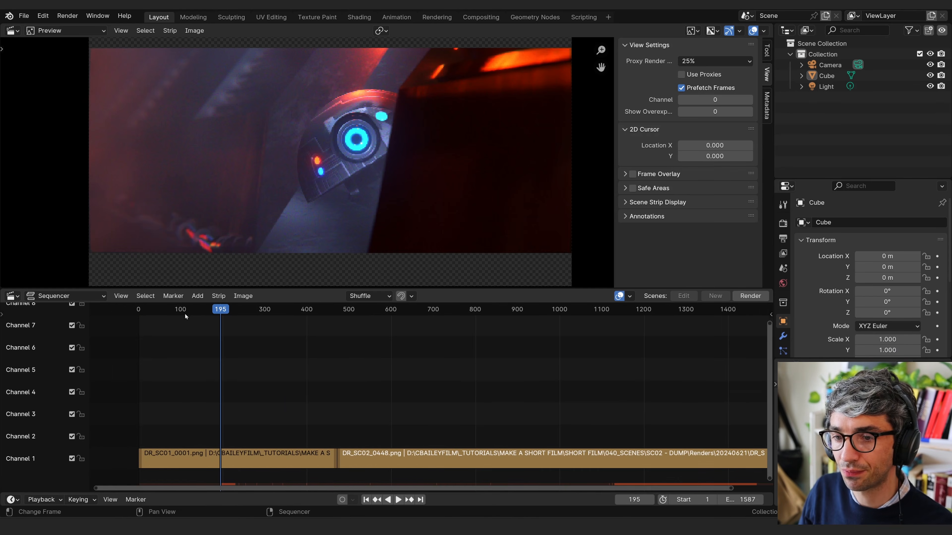
drag(185, 317, 145, 317)
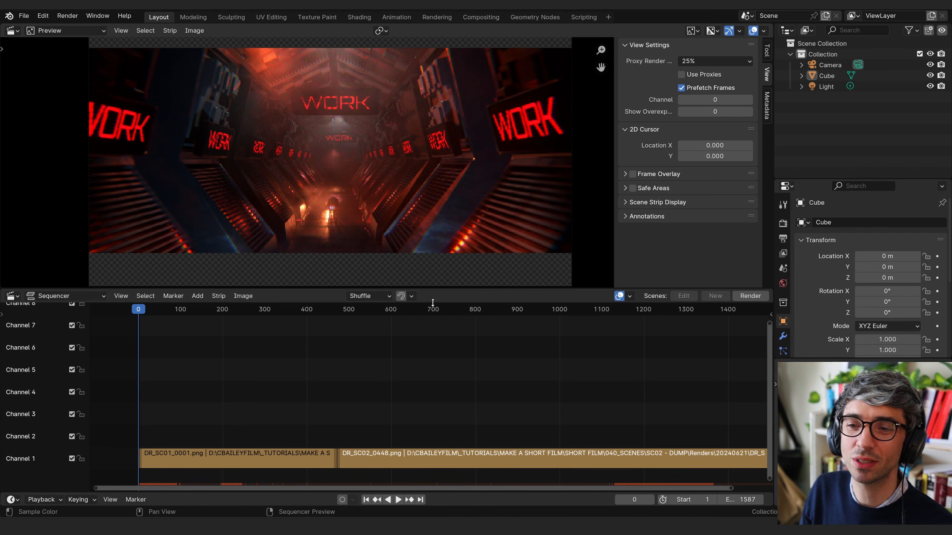
drag(145, 309, 339, 366)
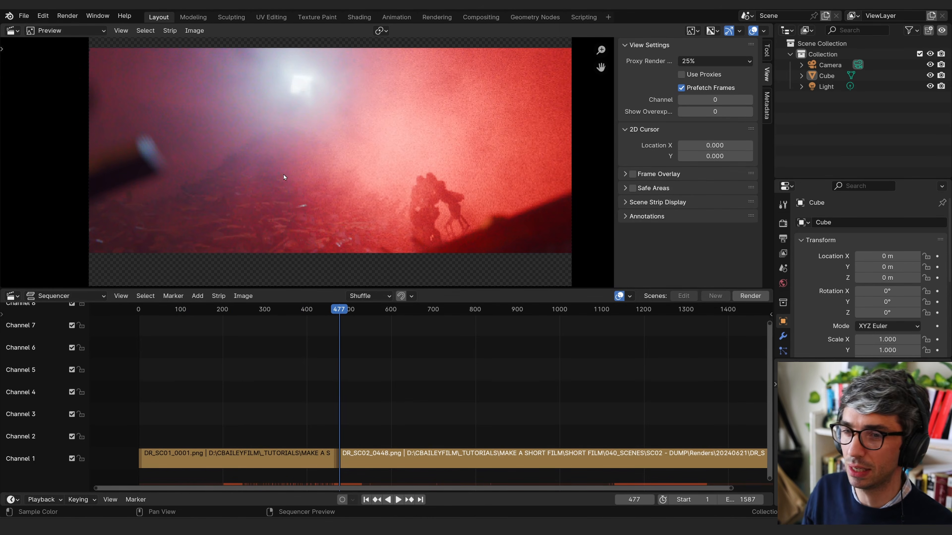
Step: Play the opening of the DR_SC02 strip several times, restarting around frames 475 and 491, to examine where its first shot changes
key(space)
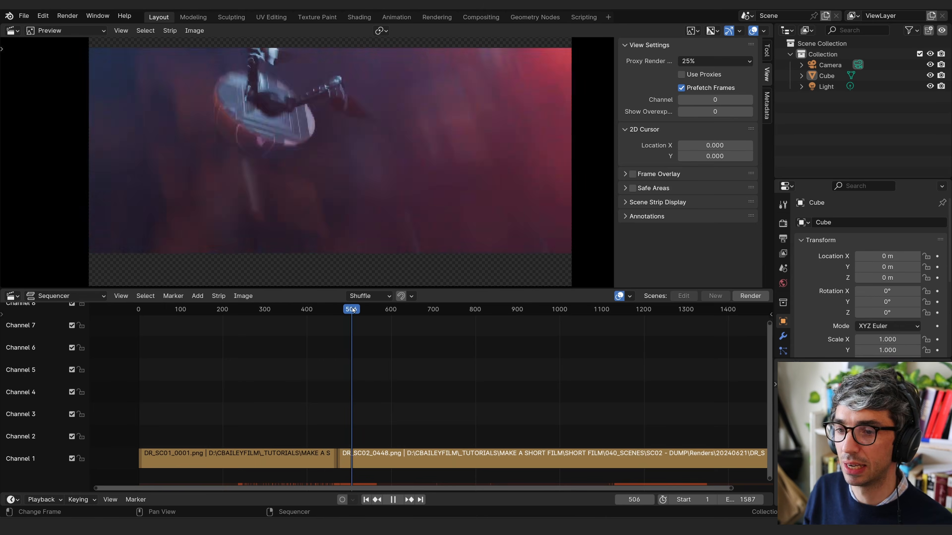
click(334, 311)
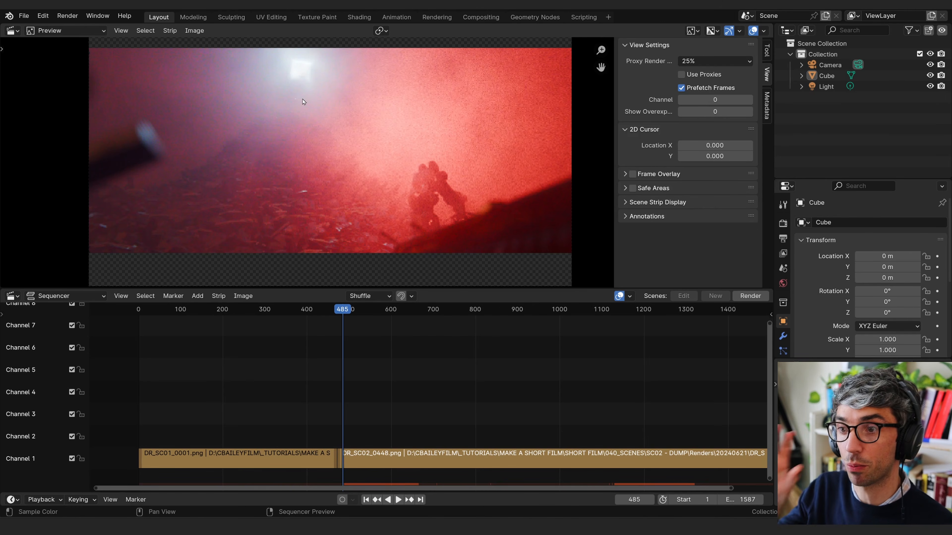
key(Home)
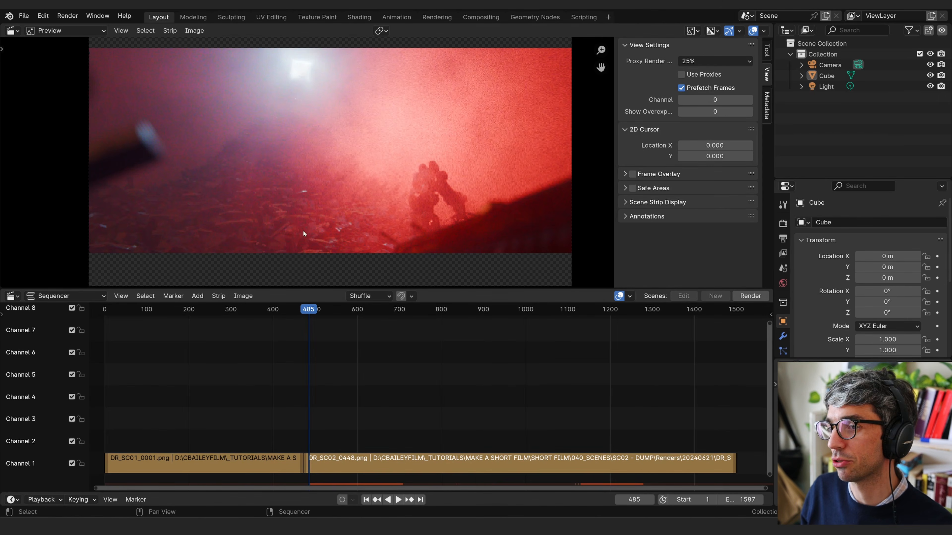
drag(292, 305, 305, 310)
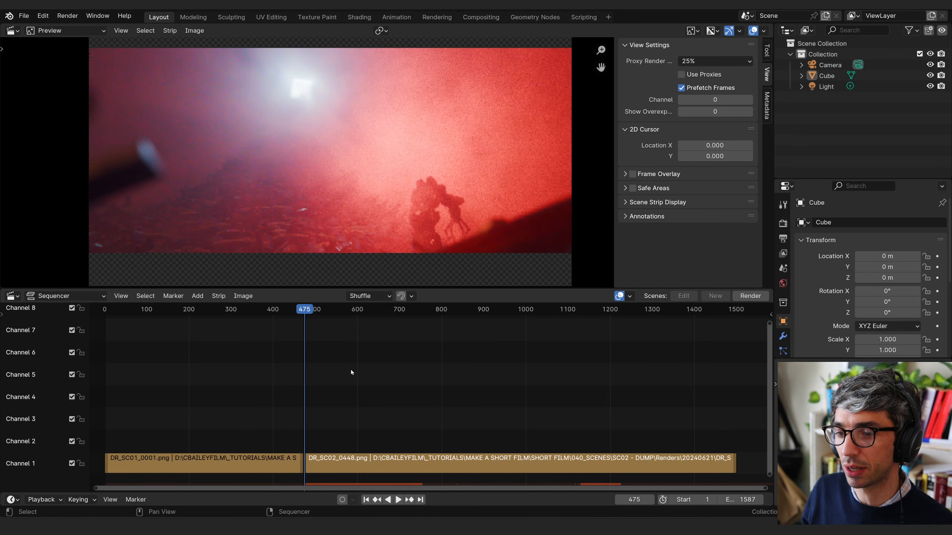
key(space)
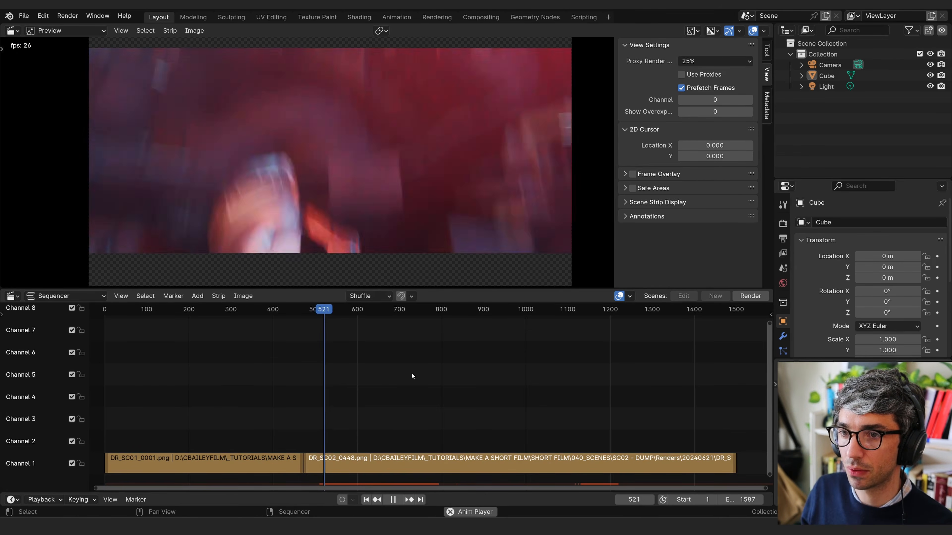
key(space)
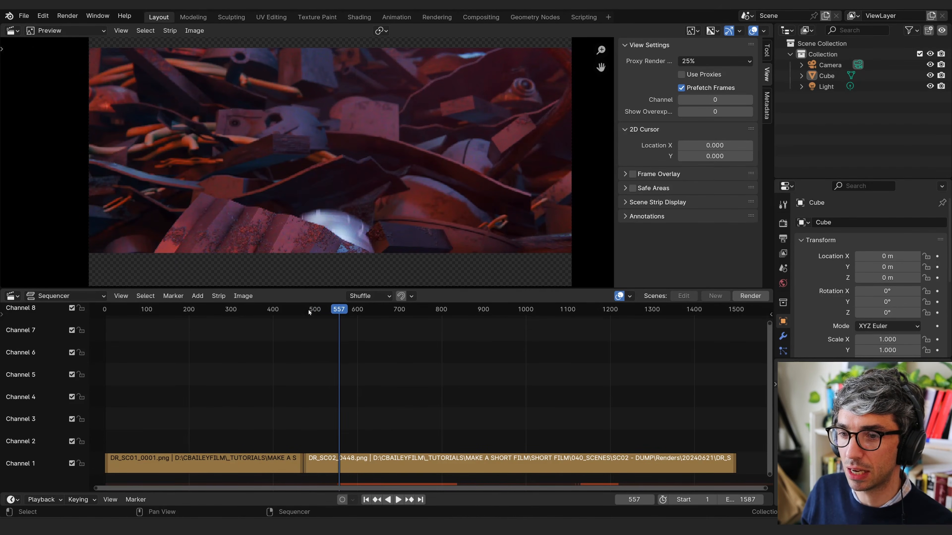
click(310, 309)
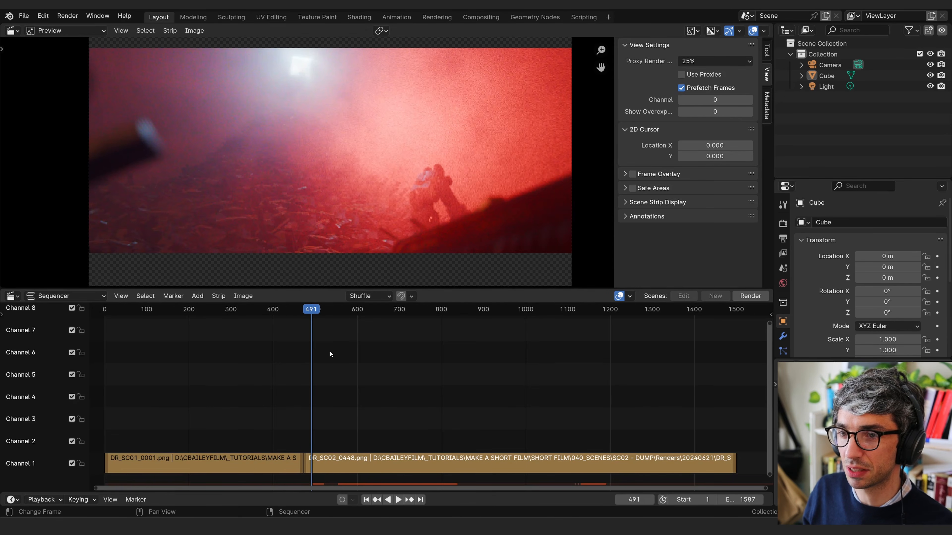
key(space)
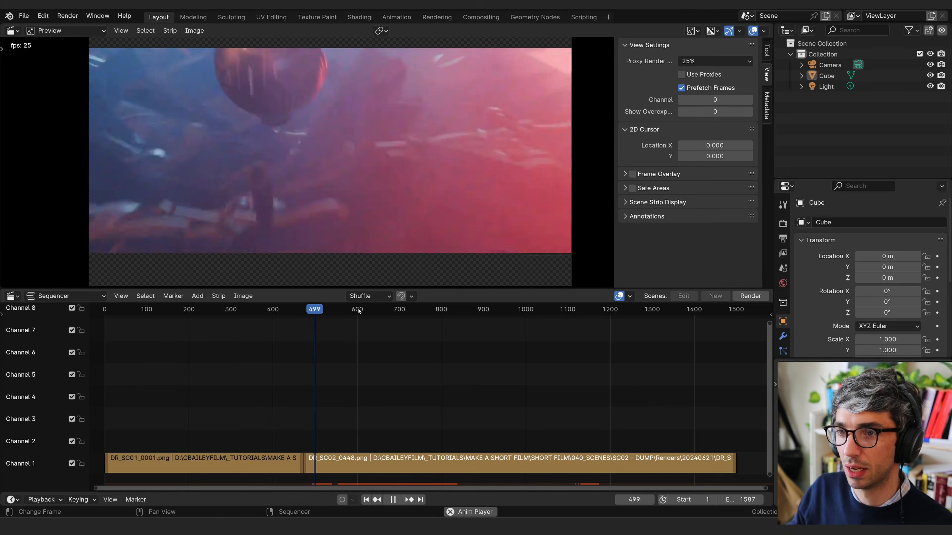
key(space)
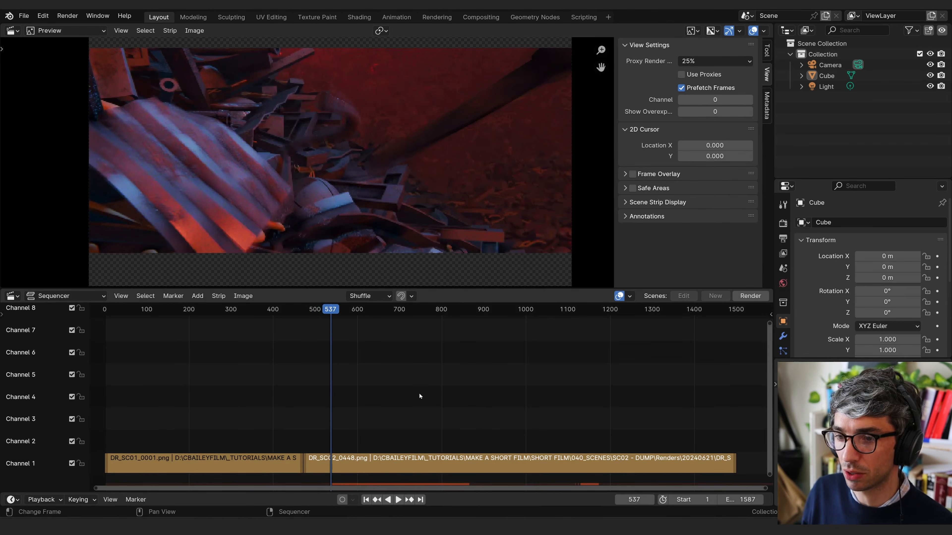
Step: Return the playhead to about frame 489 and step frame by frame through the shot change, stopping at frame 501
drag(333, 311, 310, 322)
key(Right)
key(Right)
key(Right)
key(Right)
key(Right)
key(Right)
key(Right)
key(Right)
key(Right)
key(Right)
key(Right)
key(Right)
key(Right)
key(Right)
key(Right)
key(Right)
key(Right)
key(Right)
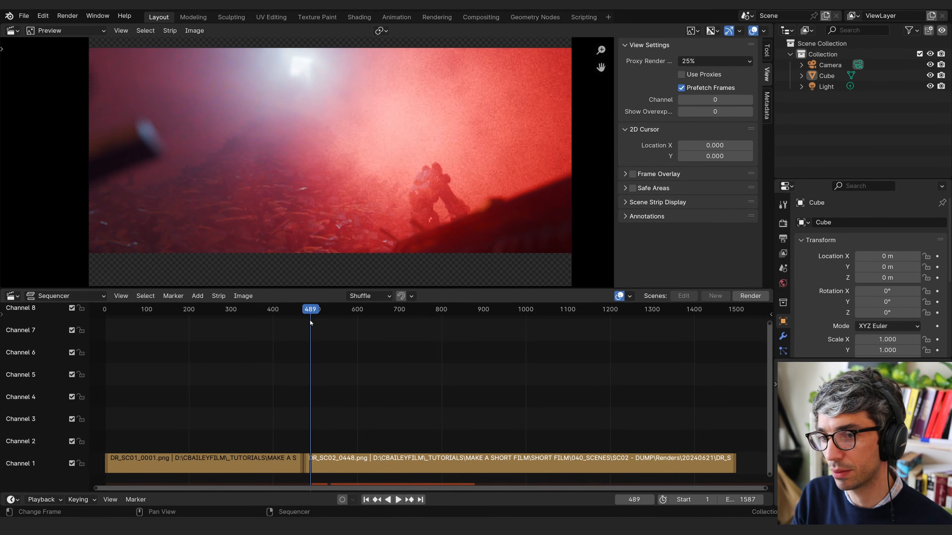
key(Left)
key(Left)
key(Left)
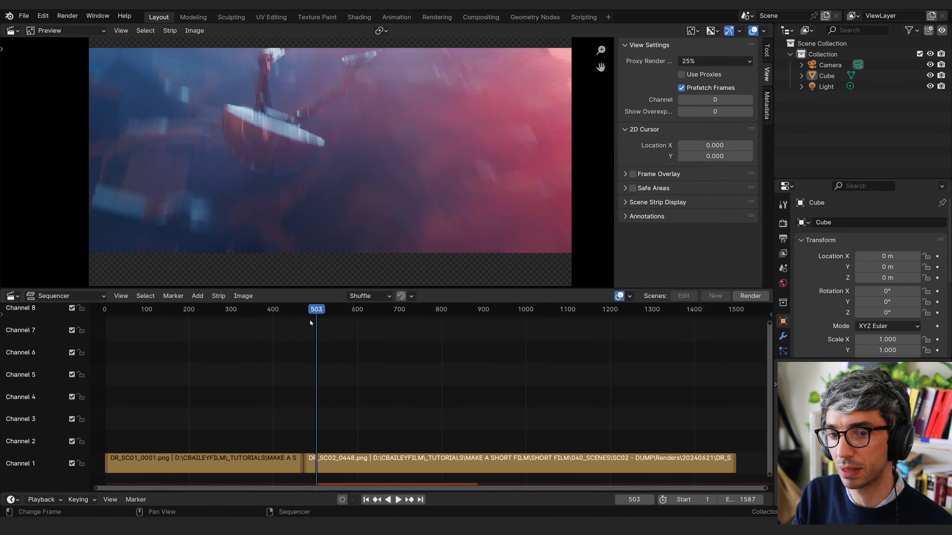
key(Left)
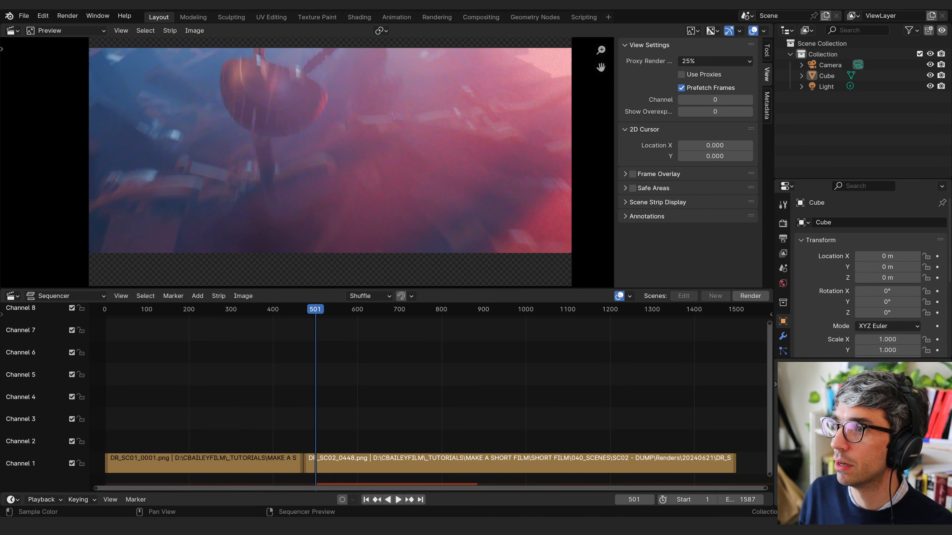
Step: Switch the Outliner area to a 3D Viewport and clear it by moving the cube out of view and hiding gizmos and overlays
click(767, 48)
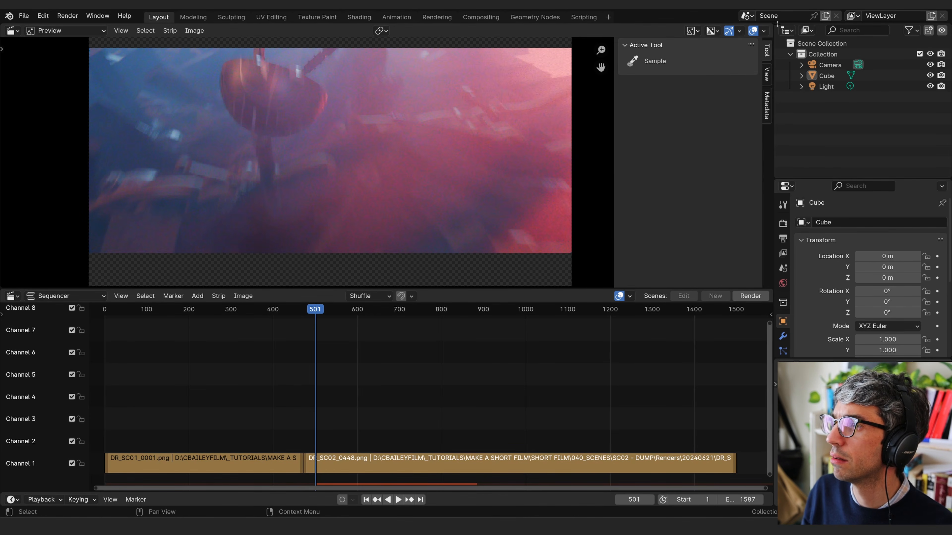
click(785, 30)
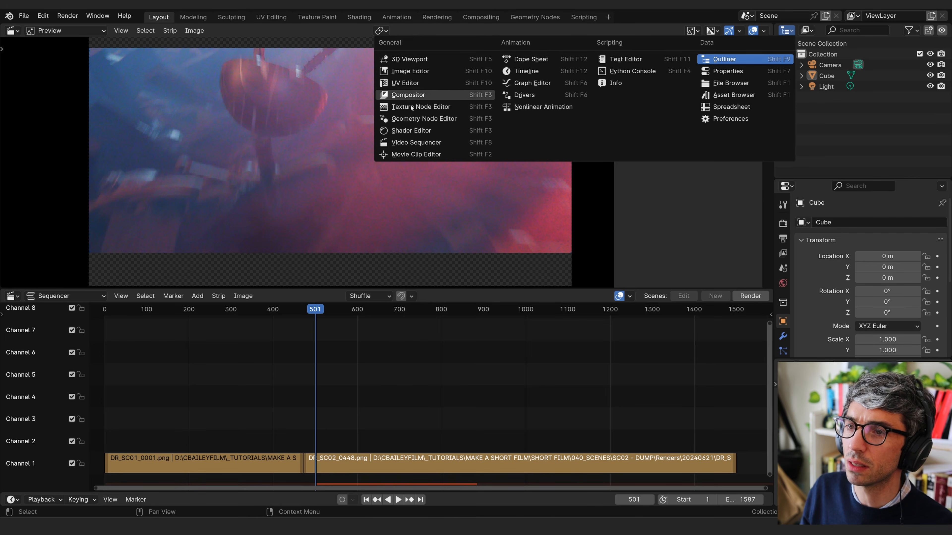
click(409, 59)
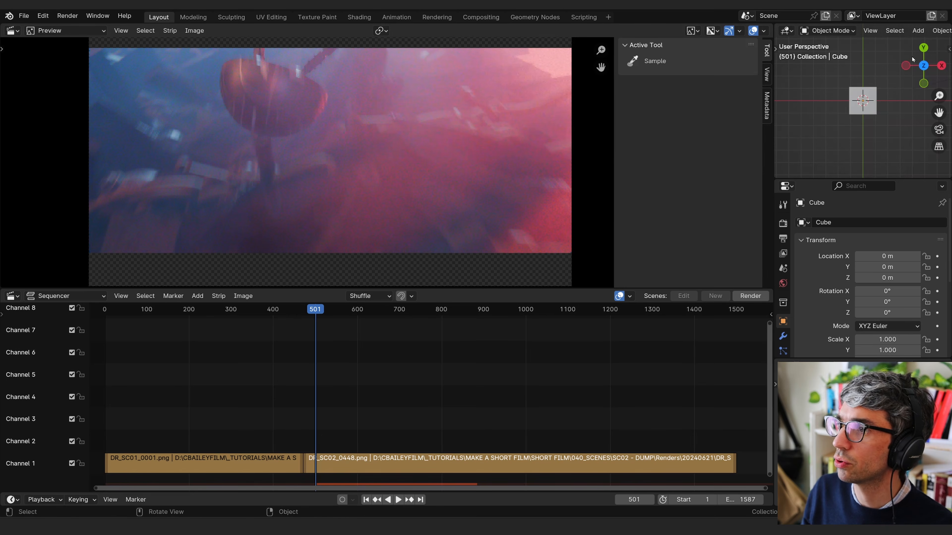
click(949, 49)
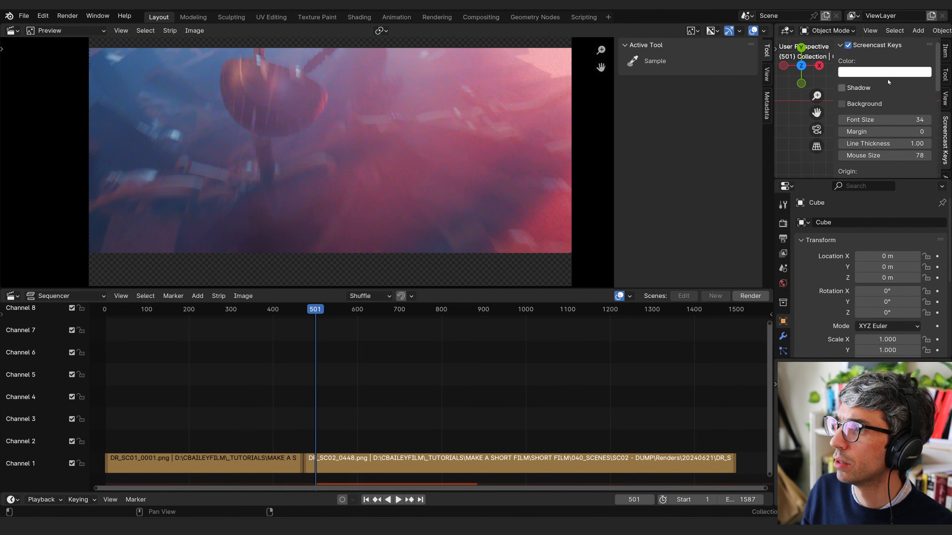
key(n)
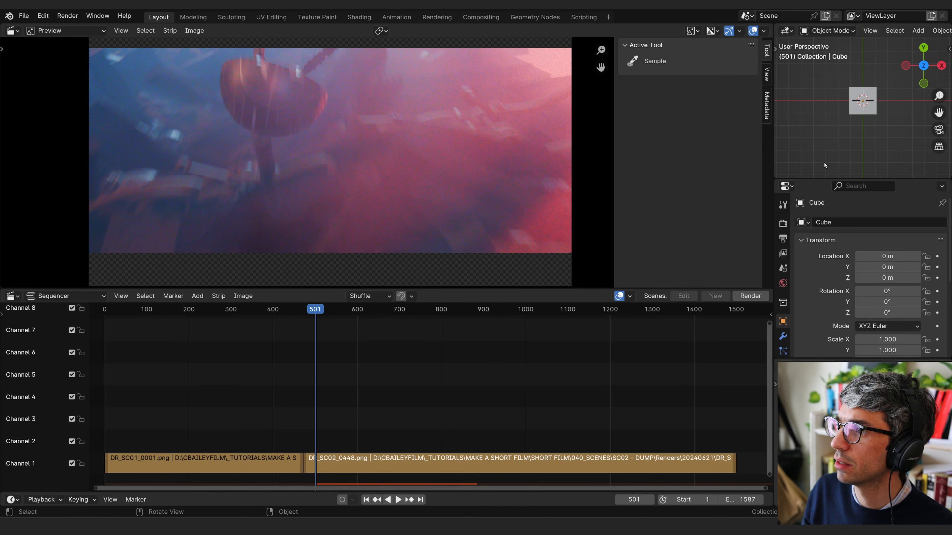
middle_drag(824, 162, 839, 99)
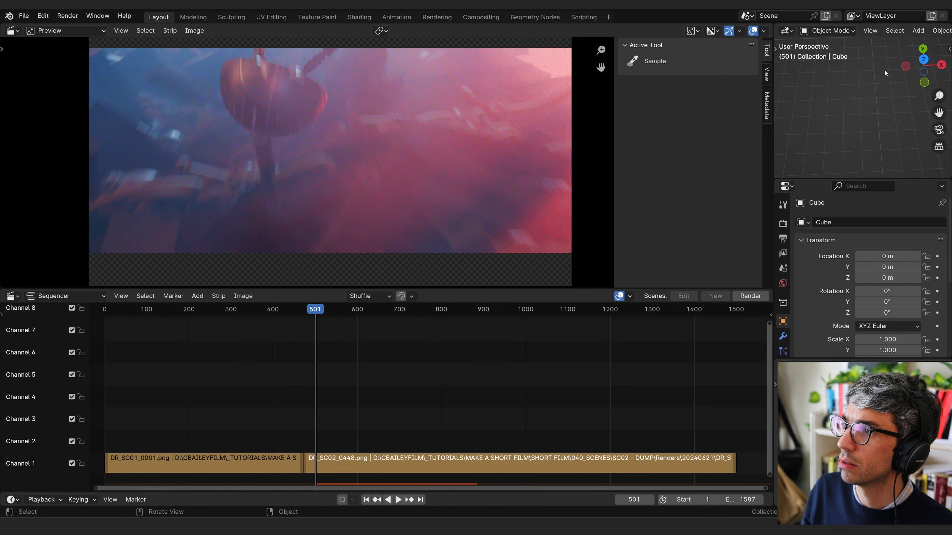
scroll(899, 30, down, 5)
click(922, 32)
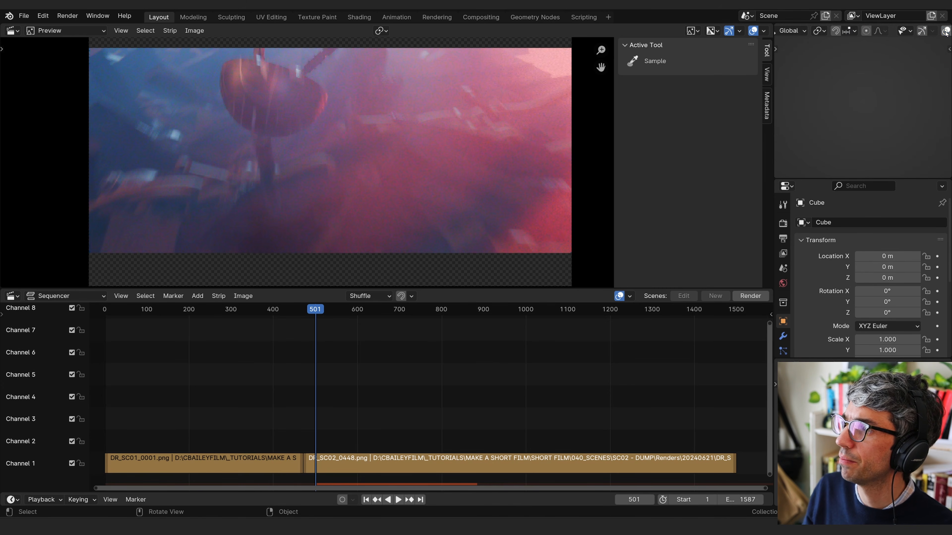
middle_drag(391, 383, 434, 373)
key(space)
key(space)
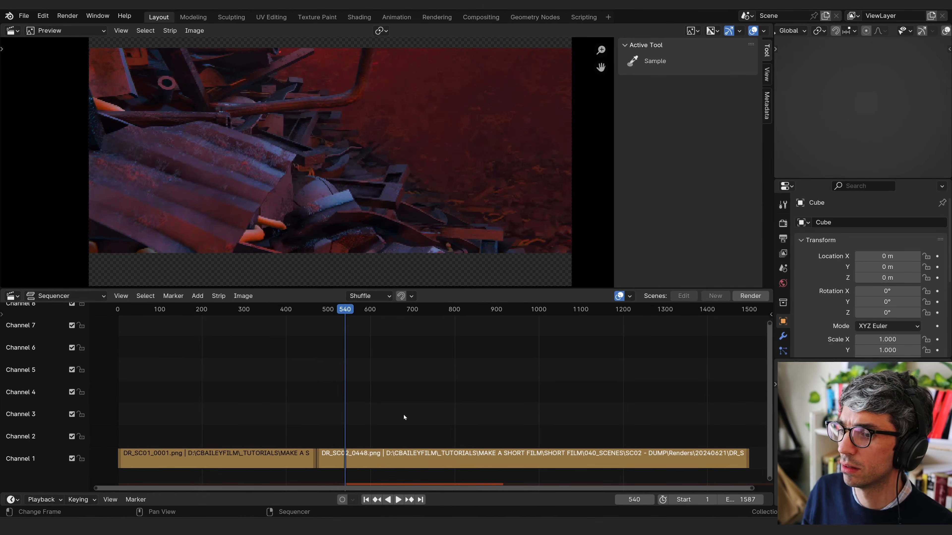
Step: Enable Screencast Keys in the small 3D viewport, hide its sidebar and briefly start and stop playback to test the key display
click(945, 49)
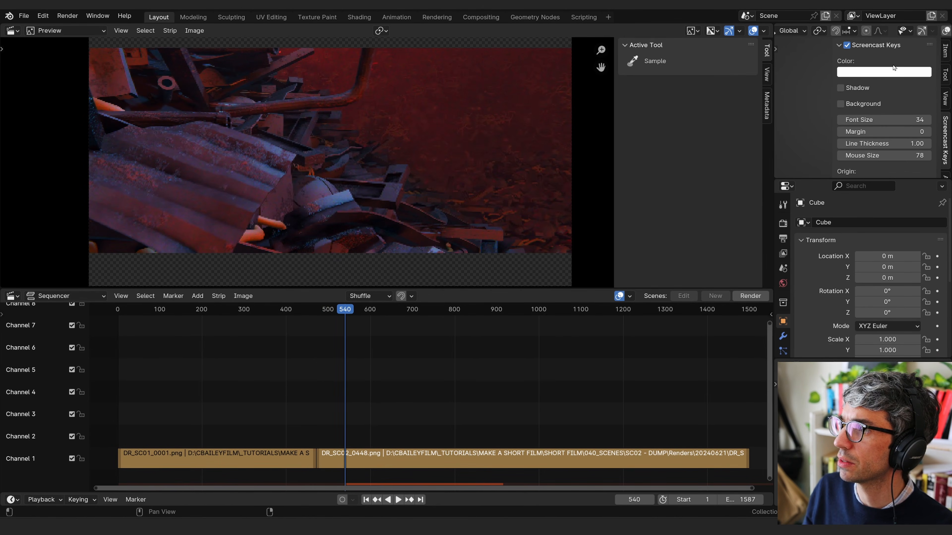
click(846, 45)
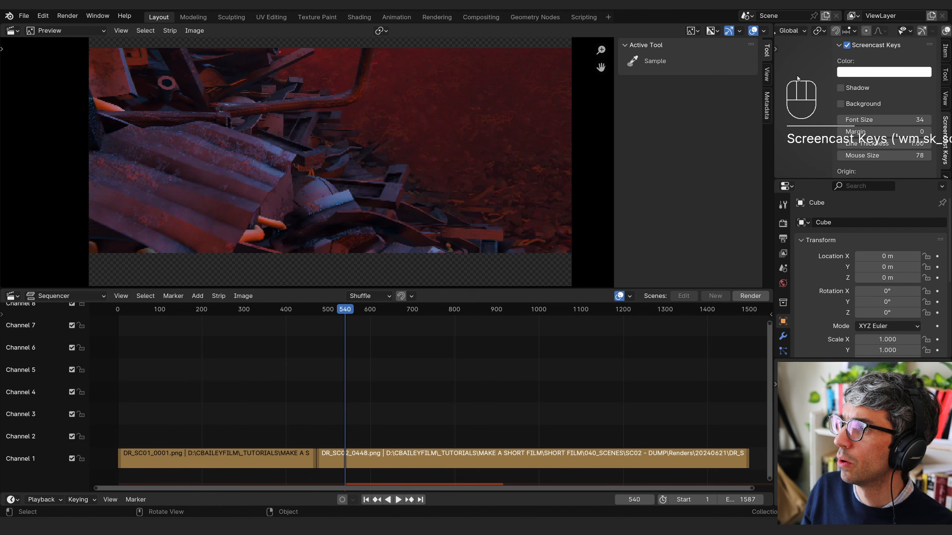
key(n)
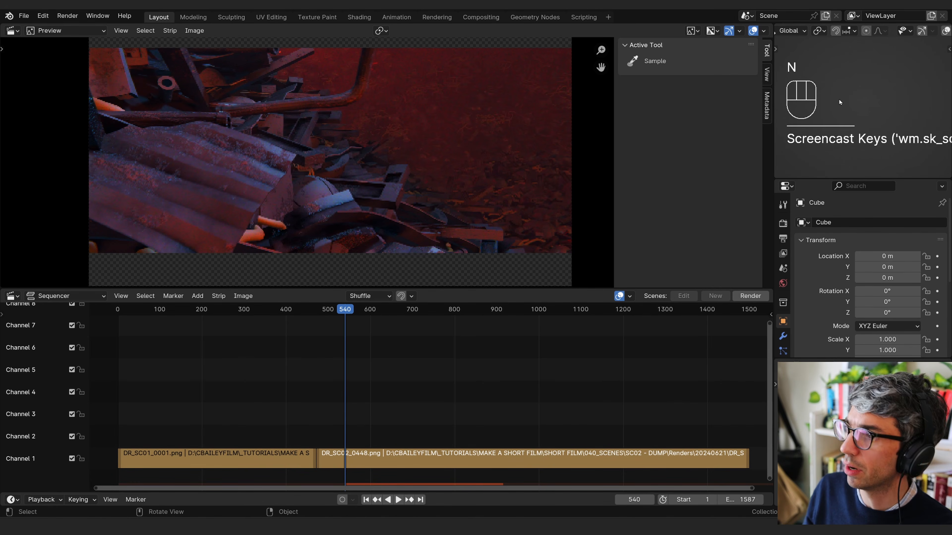
key(space)
key(space)
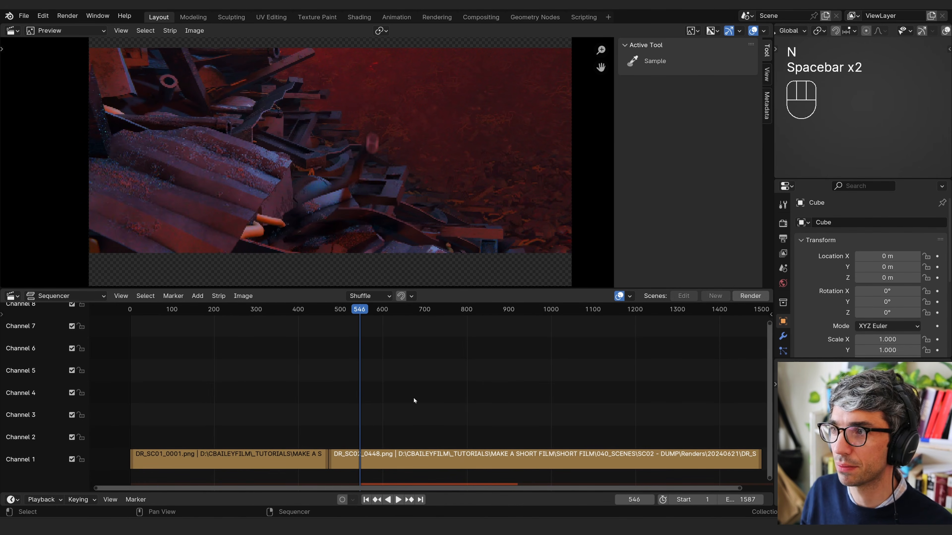
Step: Place the playhead at frame 467 and jump between strip boundaries to the start of DR_SC02 at frame 471
click(327, 311)
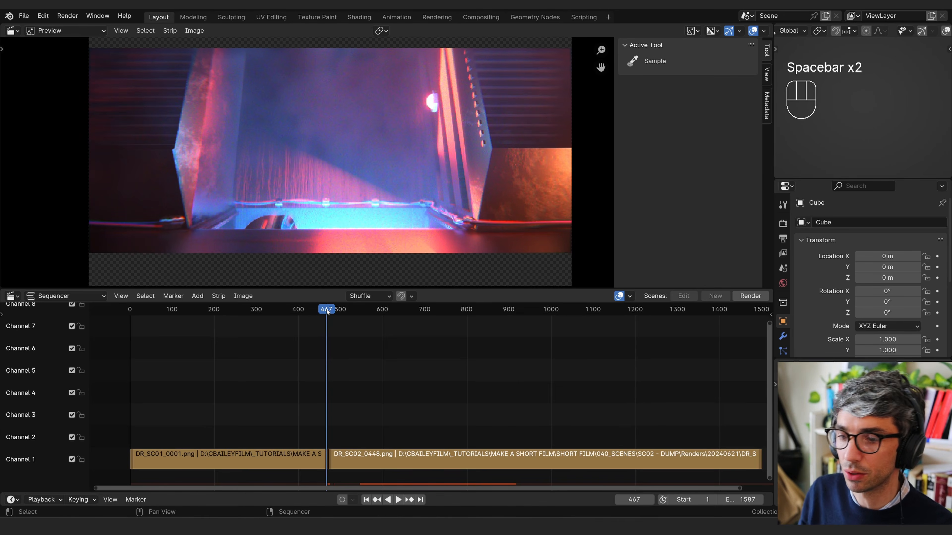
key(Page_Up)
key(Page_Down)
key(Page_Up)
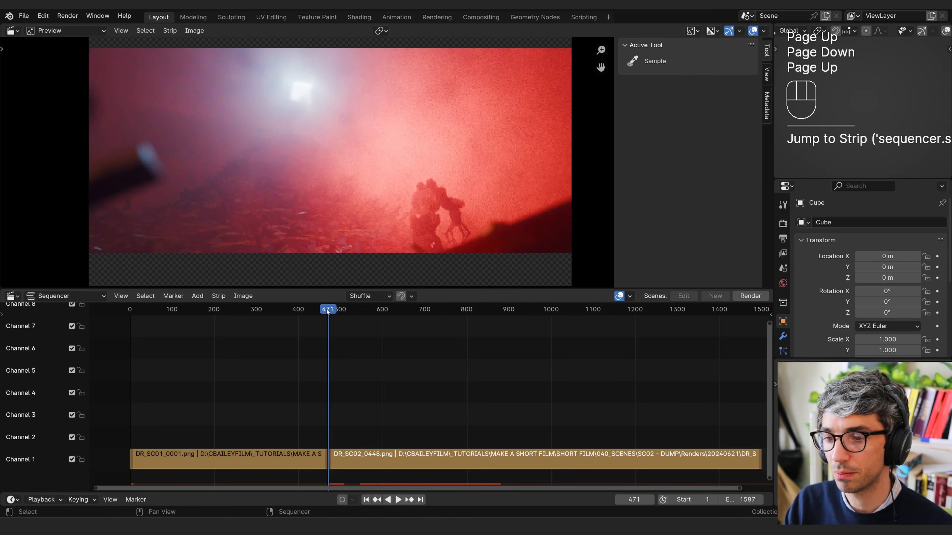
Step: Step frame by frame forward and back around the shot change in DR_SC02, leaving the playhead at frame 505
key(Right)
key(Right)
key(Right)
key(Right)
key(Right)
key(Right)
key(Right)
key(Right)
key(Right)
key(Right)
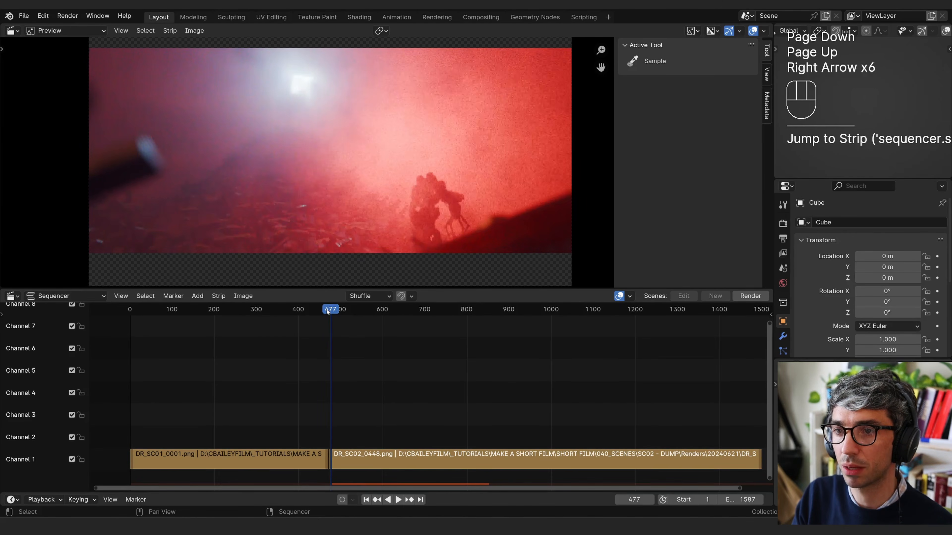
key(Right)
key(Right)
key(Right)
key(Right)
key(Right)
key(Right)
key(Right)
key(Right)
key(Right)
key(Right)
key(Right)
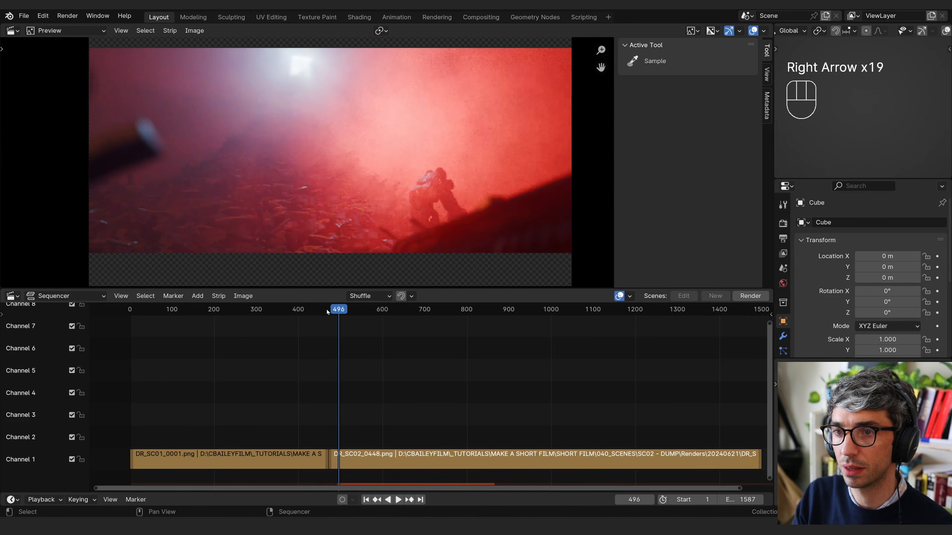
key(Left)
key(Left)
key(Left)
key(Left)
key(Left)
key(Left)
key(Left)
key(Left)
key(Left)
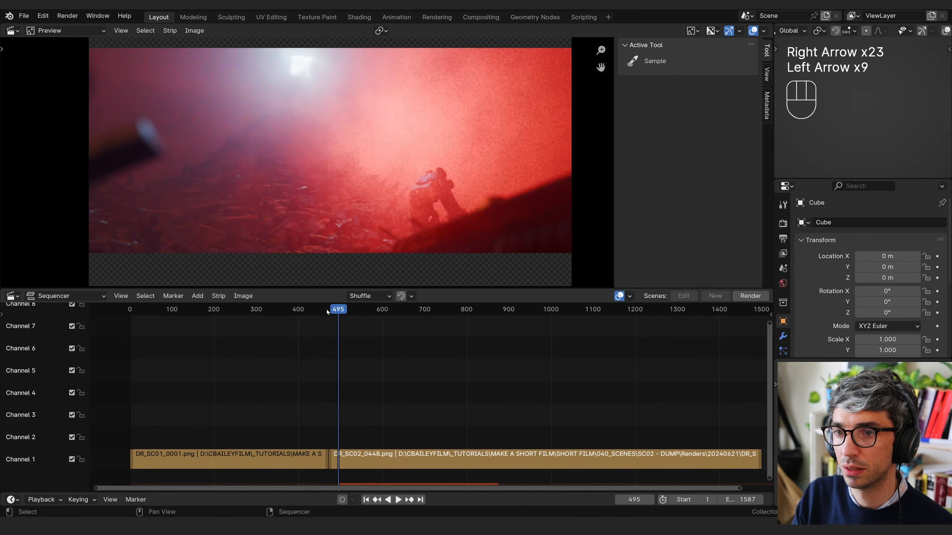
key(Right)
key(Right)
key(Right)
key(Right)
key(Right)
key(Right)
key(Right)
key(Right)
key(Left)
key(Left)
key(Left)
key(Left)
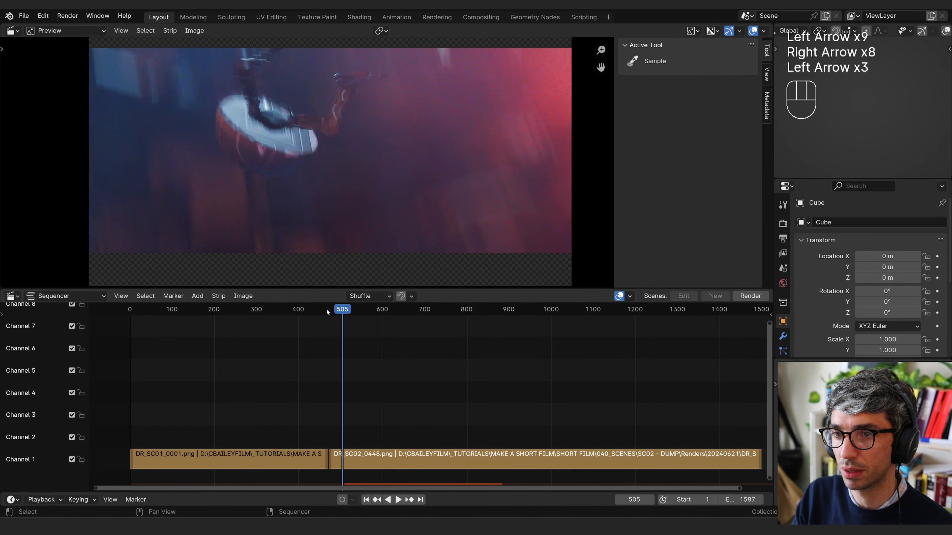
key(Right)
key(Right)
key(Left)
key(Left)
key(Left)
key(Left)
key(Right)
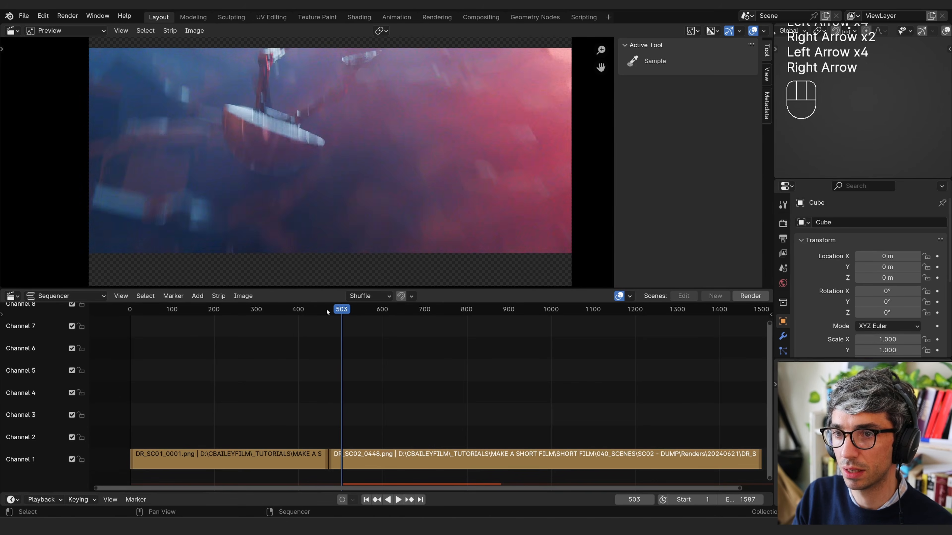
key(Right)
key(Right)
key(Left)
key(Right)
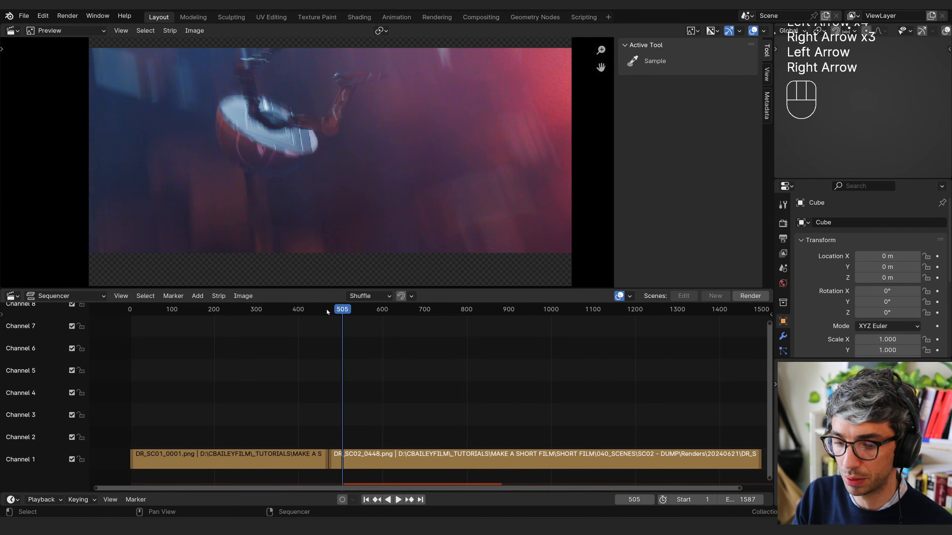
Step: Split the DR_SC02 strip at frame 505
key(k)
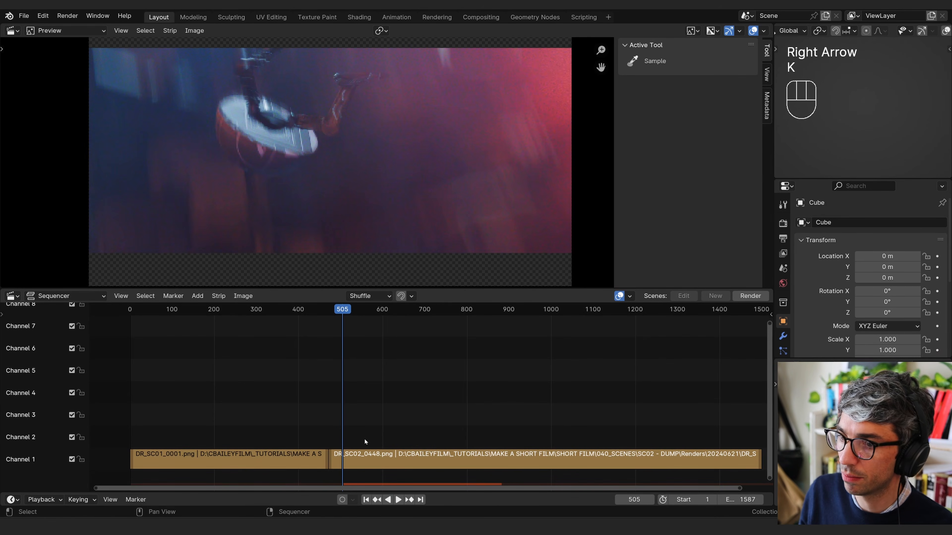
click(366, 441)
key(k)
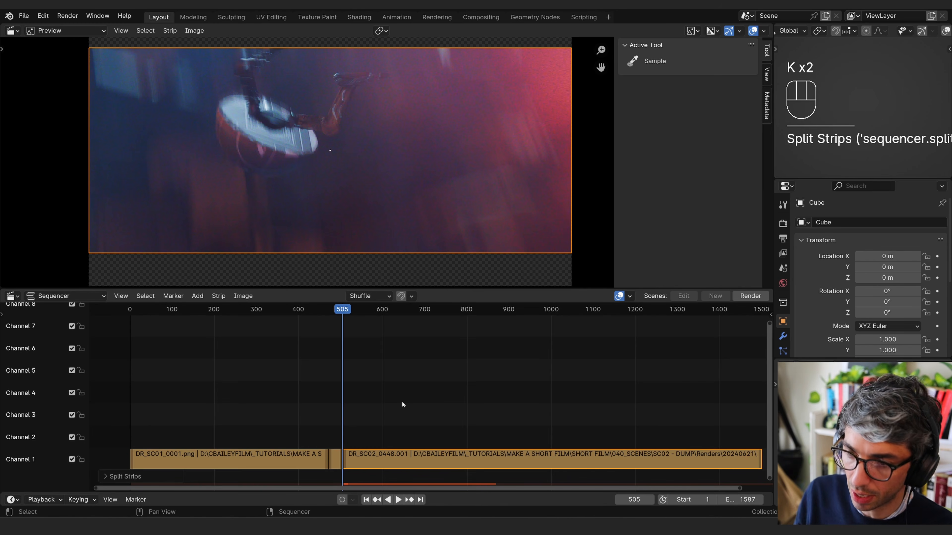
Step: Step frame by frame to the next shot change at frame 530 and split the DR_SC02 strip there
key(Right)
key(Right)
key(Right)
key(Right)
key(Right)
key(Right)
key(Right)
key(Right)
key(Right)
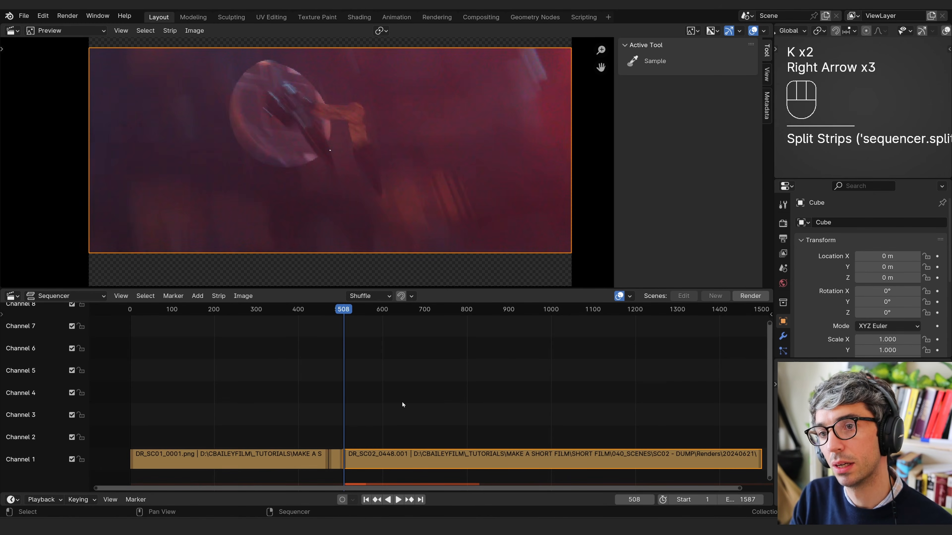
key(Right)
key(Right)
key(Right)
key(Right)
key(Right)
key(Right)
key(Right)
key(Right)
key(Right)
key(Right)
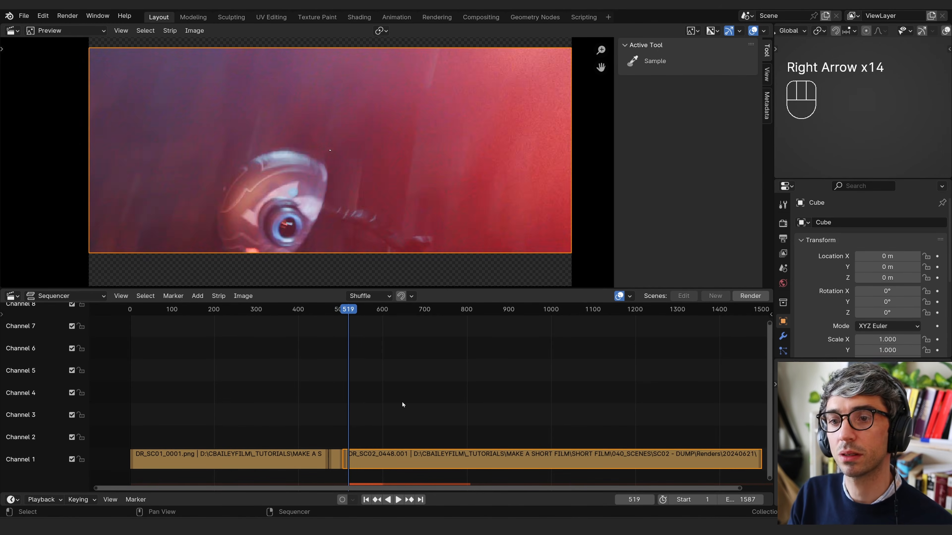
key(Right)
key(Right)
key(Right)
key(Right)
key(Right)
key(Right)
key(Right)
key(Right)
key(Right)
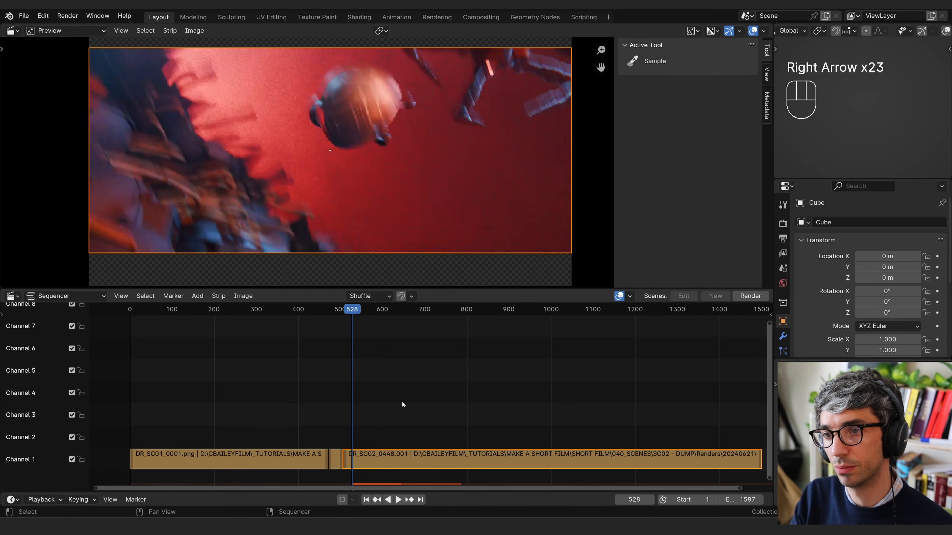
key(Left)
key(Left)
key(Left)
key(Left)
key(Left)
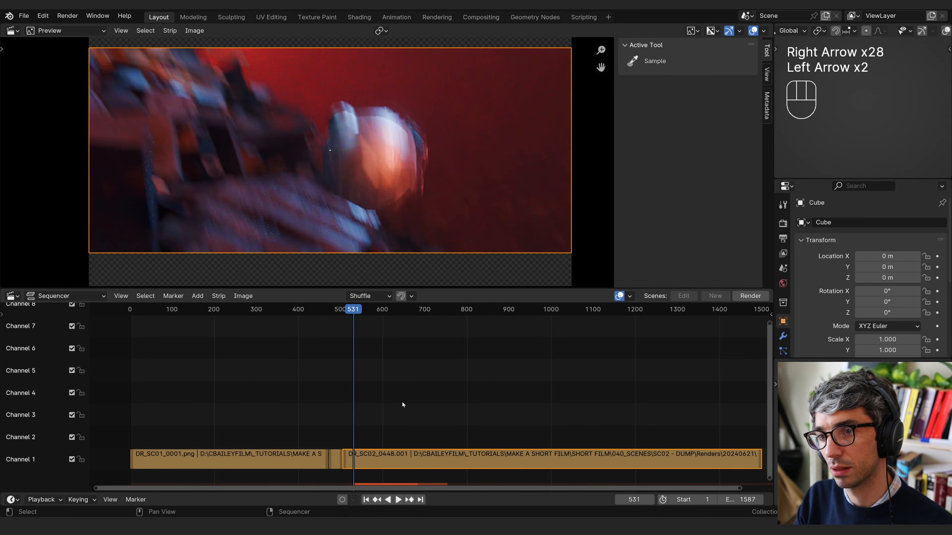
key(Right)
key(Right)
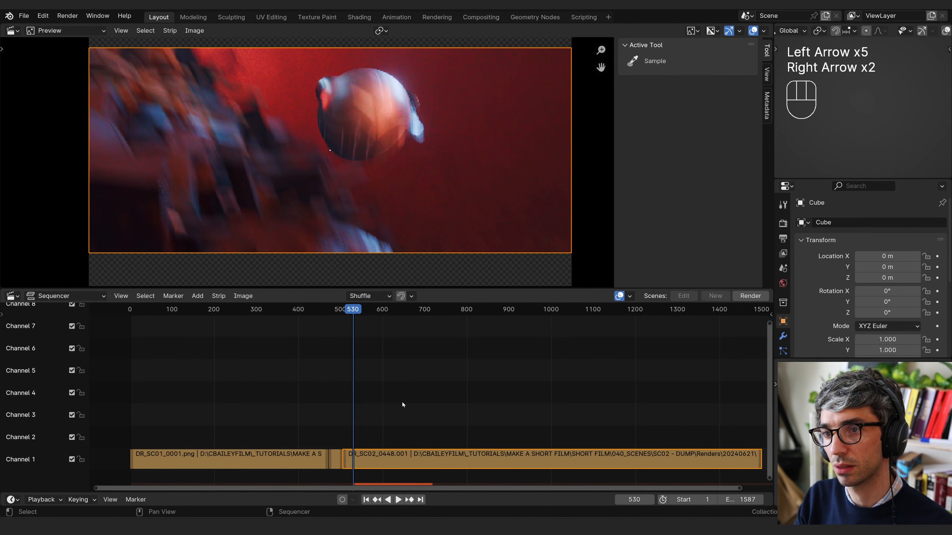
key(k)
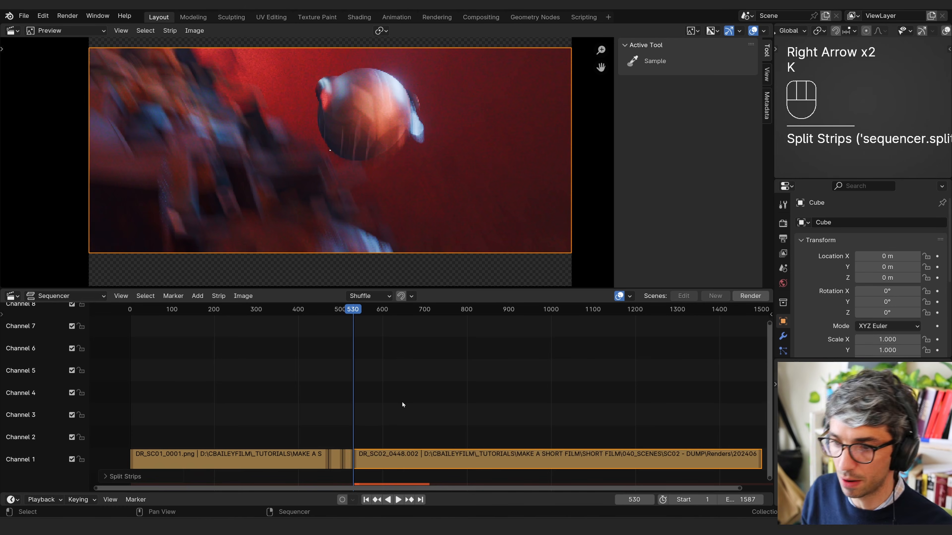
Step: Slide the long remaining DR_SC02 strip later along Channel 1 so it starts at frame 732
click(404, 468)
click(404, 464)
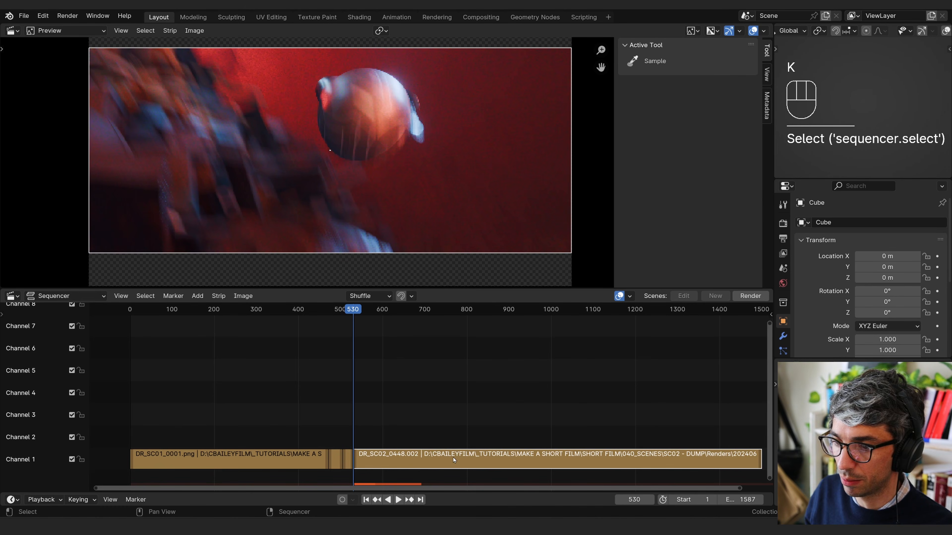
key(g)
click(511, 457)
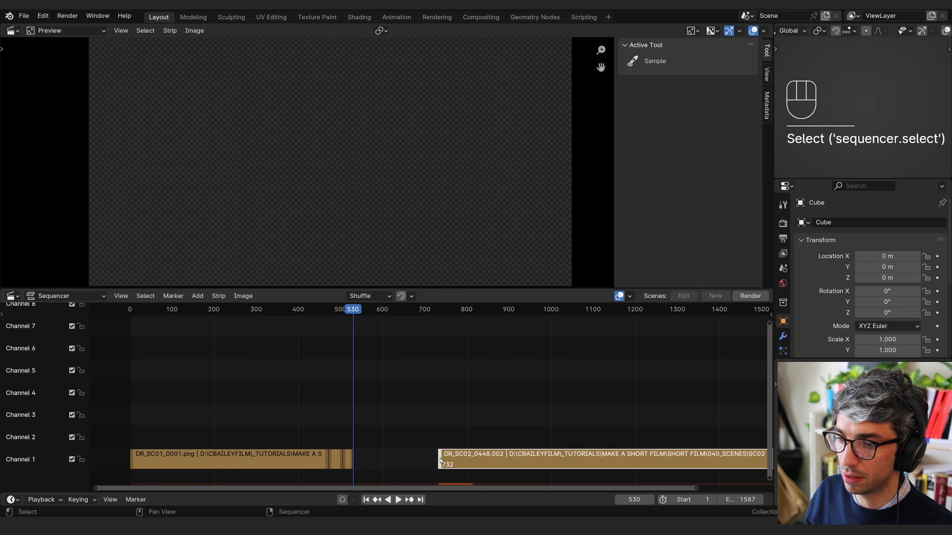
key(g)
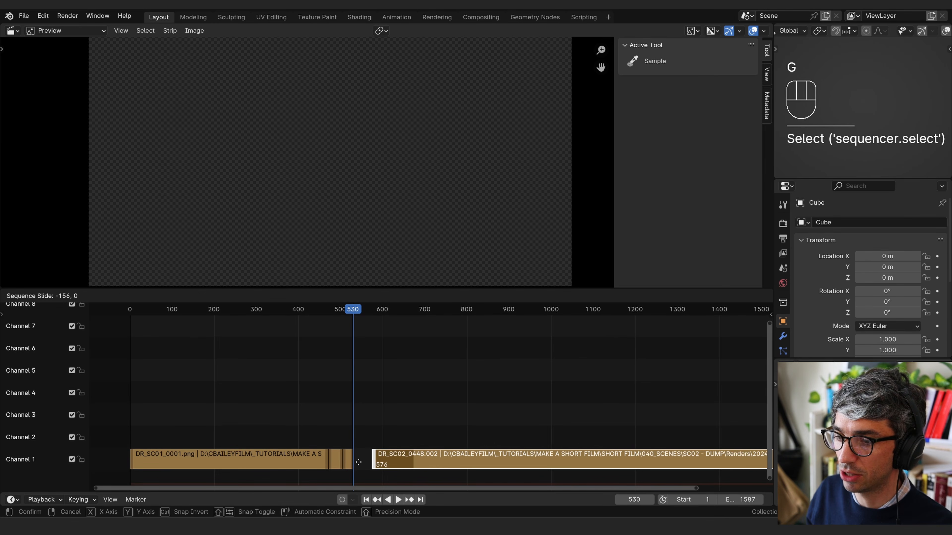
right_click(427, 465)
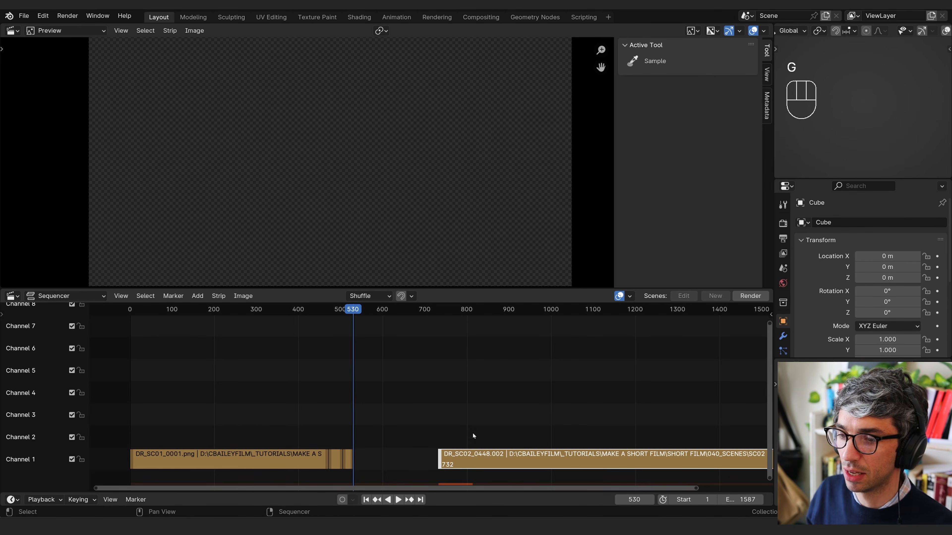
click(449, 420)
click(463, 467)
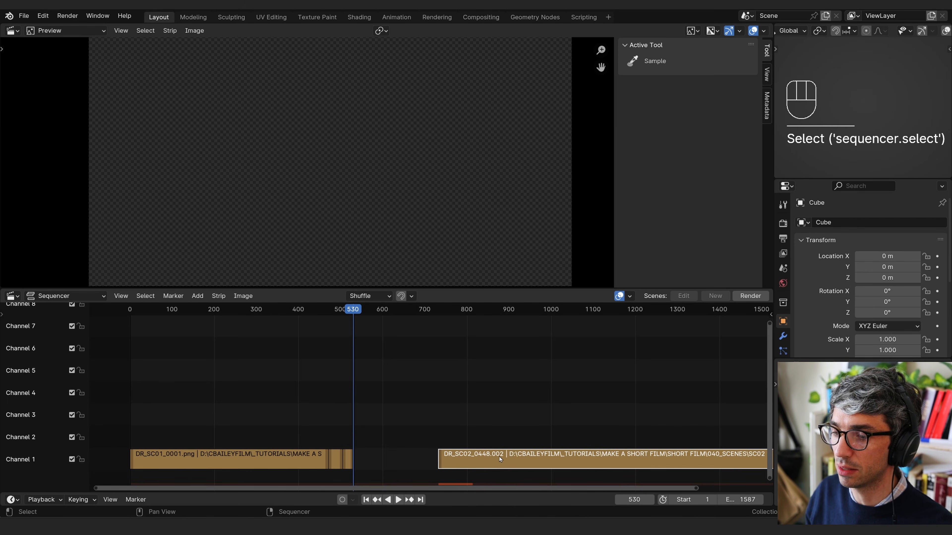
click(500, 378)
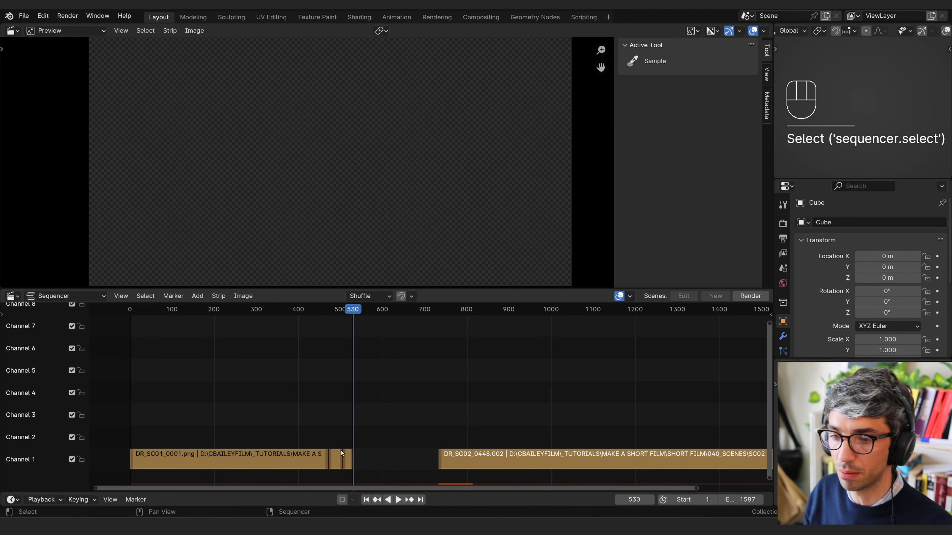
Step: Copy the short strip just before the gap, paste it at frame 534 and slide the copy against the original's end
scroll(341, 451, up, 5)
middle_drag(363, 452, 507, 451)
click(452, 458)
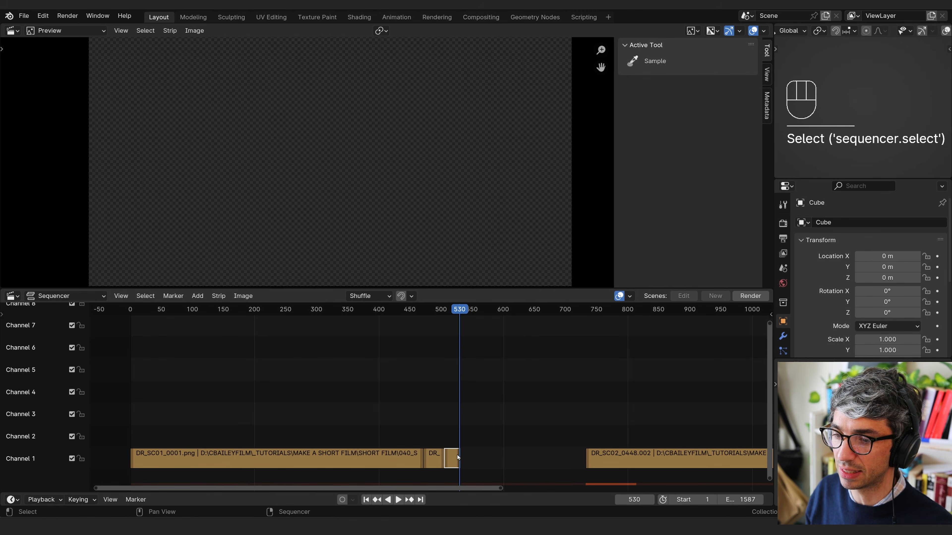
middle_drag(498, 442, 471, 446)
scroll(471, 445, up, 8)
click(424, 465)
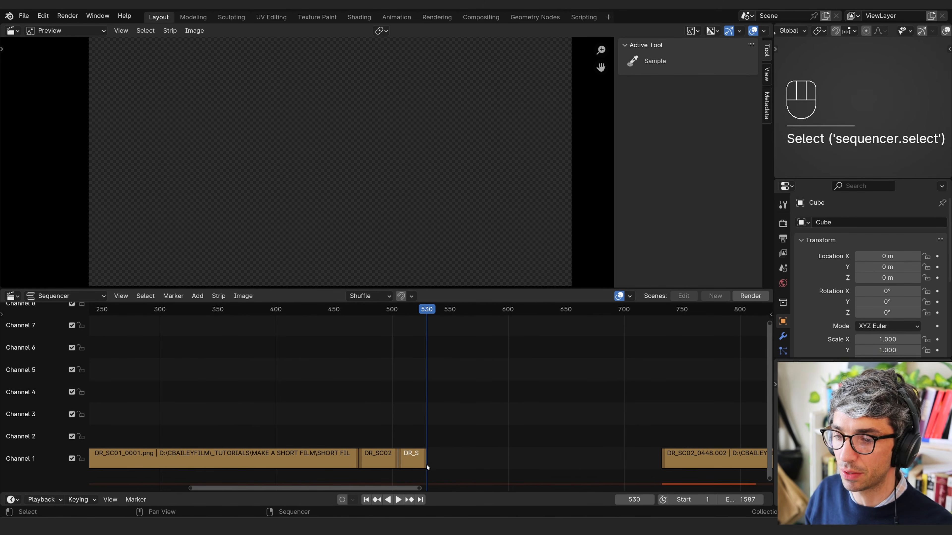
mouse_move(425, 310)
mouse_down()
mouse_move(401, 311)
mouse_move(411, 311)
mouse_up()
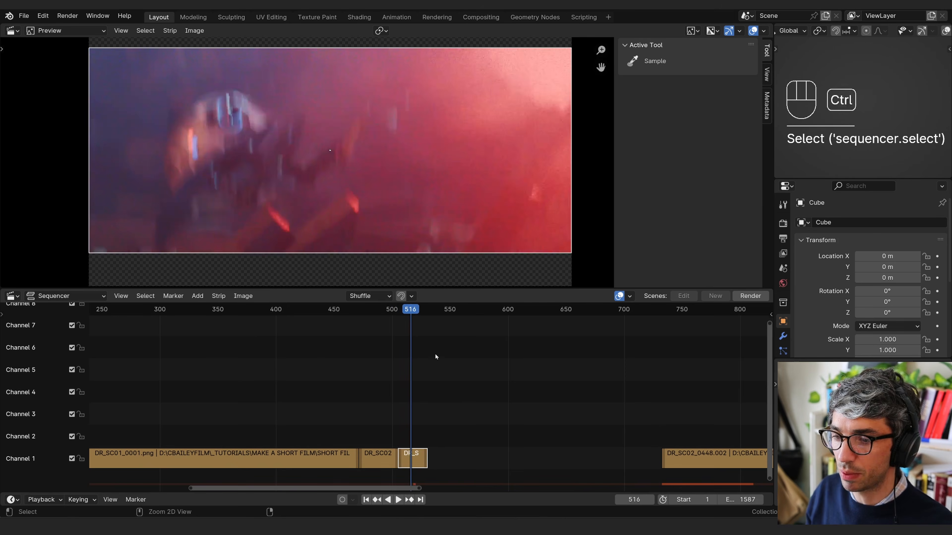
click(431, 310)
key(ctrl+c)
key(ctrl+v)
click(442, 457)
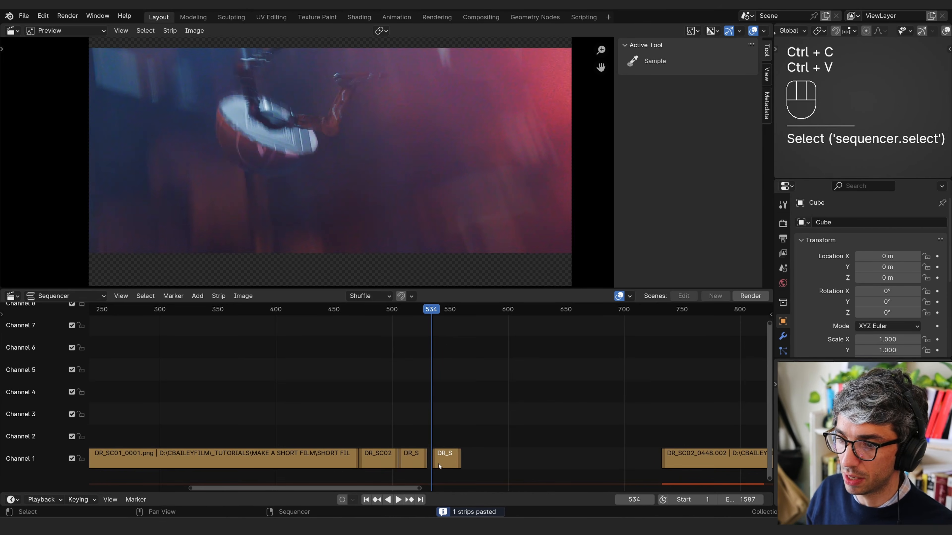
drag(442, 457, 431, 453)
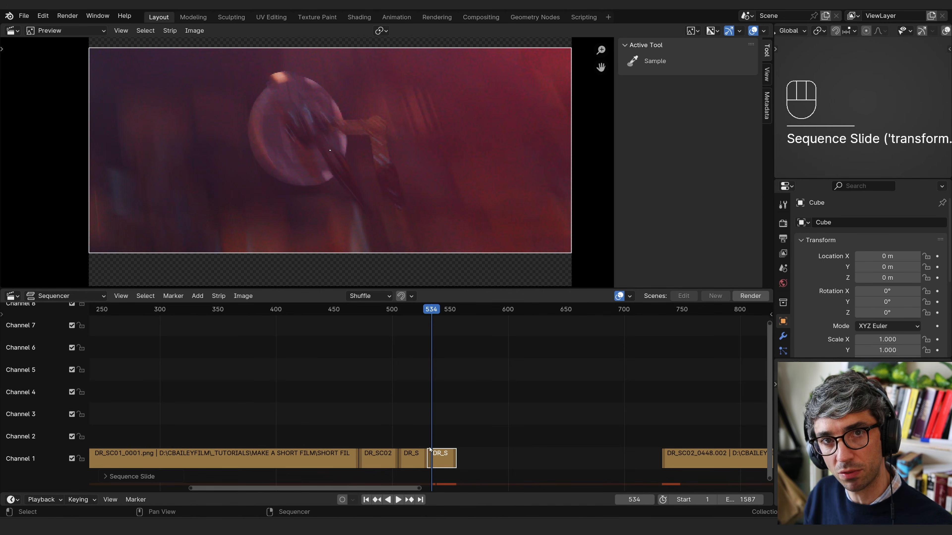
Step: Enlarge the pasted strip's image to scale 1.160 and offset its position to X 22.344 px, Y 57.864 px
mouse_move(488, 458)
shift+middle_down()
mouse_move(464, 458)
mouse_move(490, 441)
shift+middle_up()
click(526, 395)
mouse_move(430, 310)
mouse_down()
mouse_move(415, 311)
mouse_move(442, 313)
mouse_up()
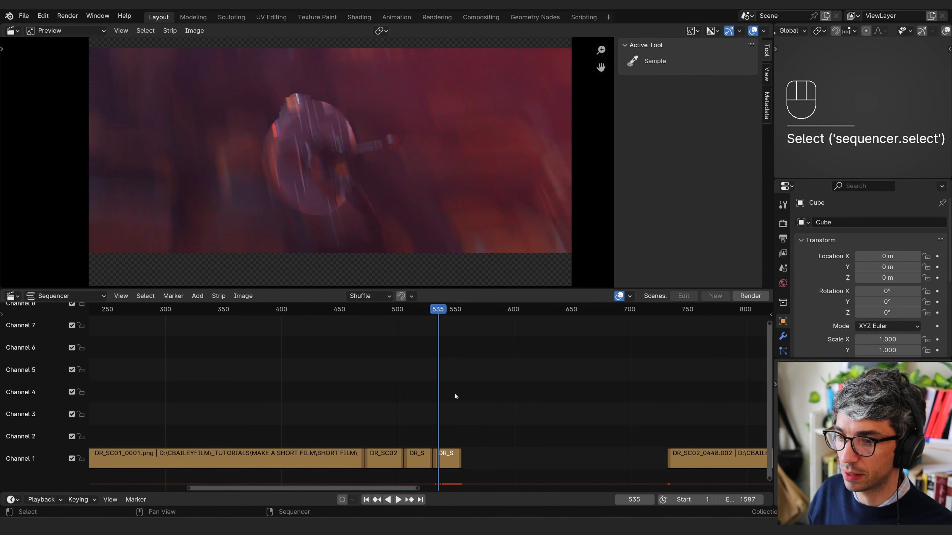
click(446, 457)
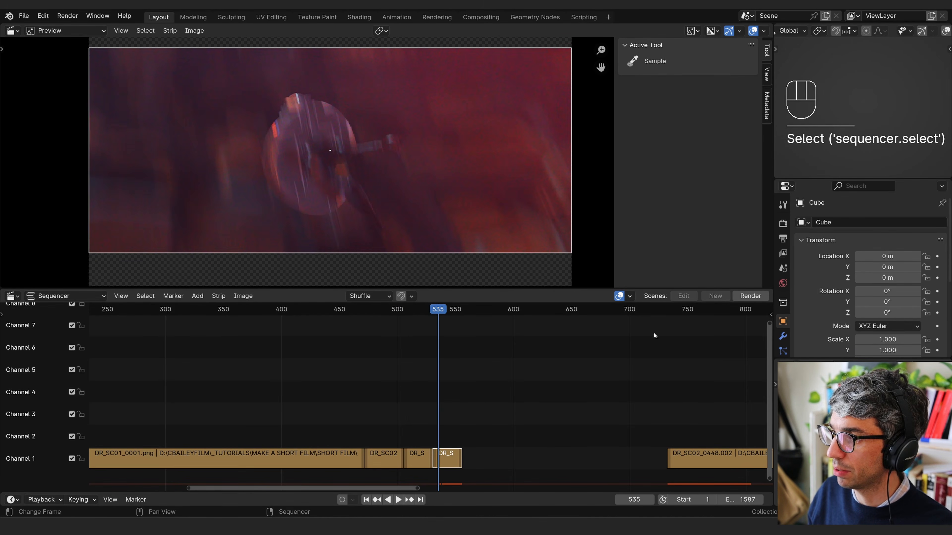
key(n)
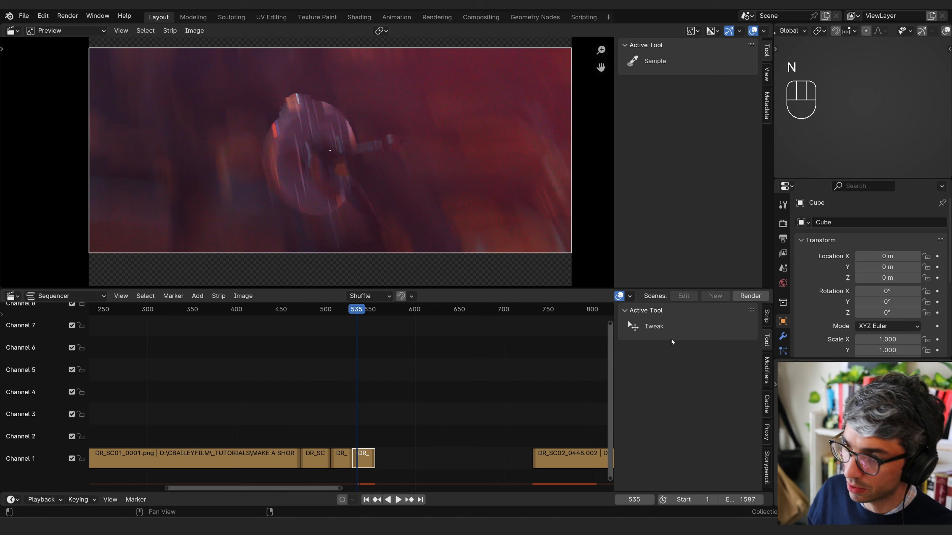
click(768, 322)
click(642, 376)
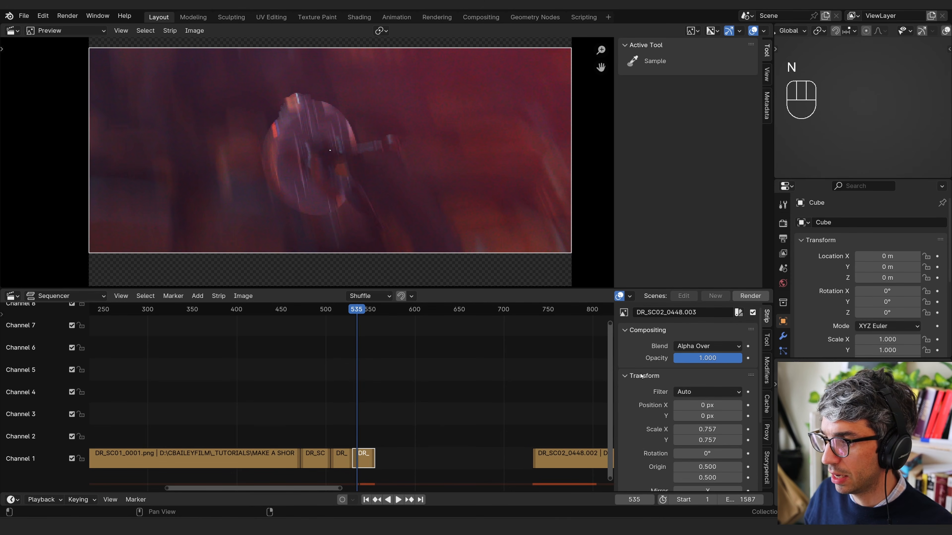
scroll(629, 366, down, 2)
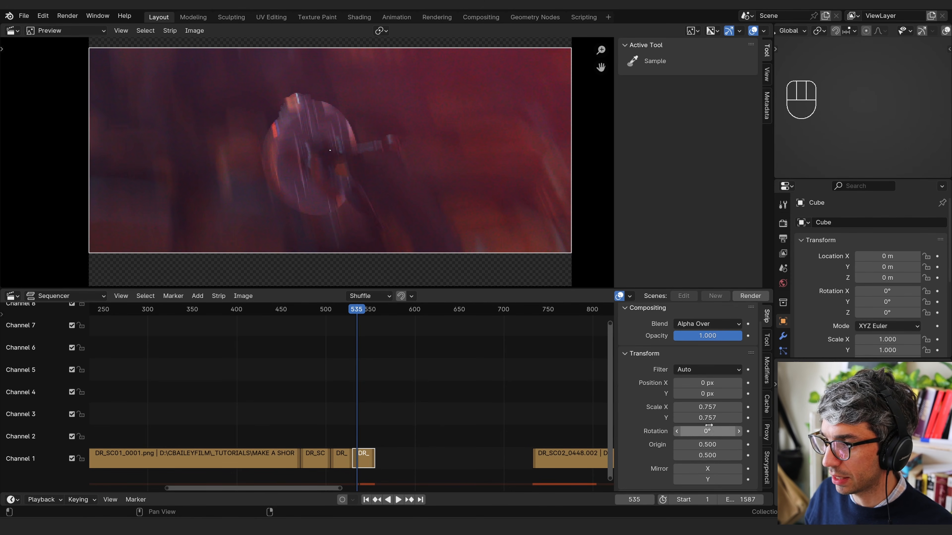
drag(713, 407, 722, 418)
drag(707, 383, 726, 392)
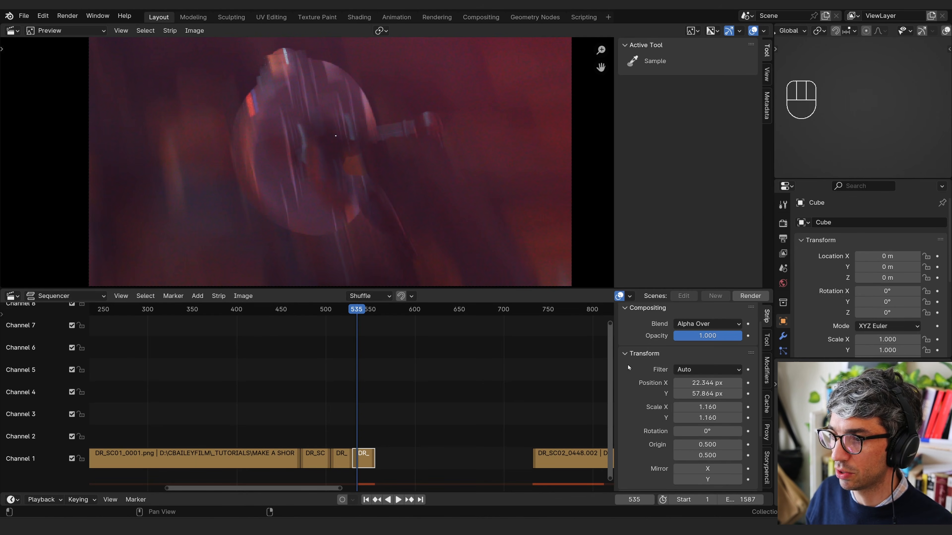
Step: Crop the pasted strip by 255 px at its top and 116 px at its bottom to match the letterbox
click(633, 354)
click(636, 390)
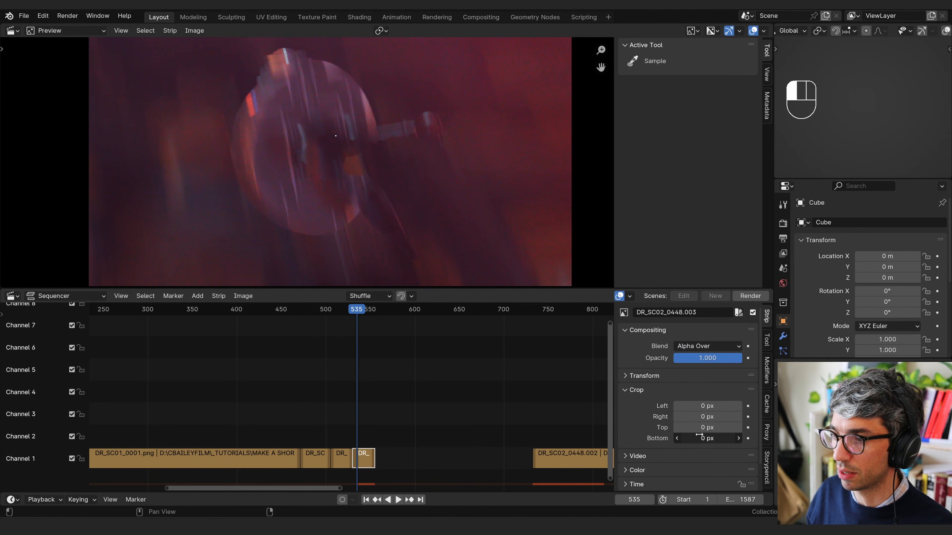
drag(661, 437, 702, 438)
click(351, 374)
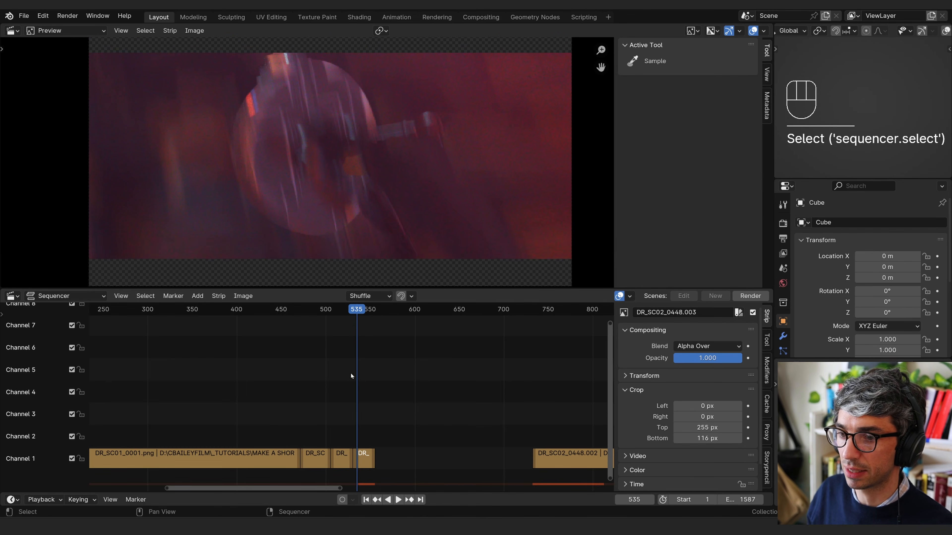
Step: Play the edit through the short shots and remove the gap before the long DR_SC02 strip
click(304, 311)
key(space)
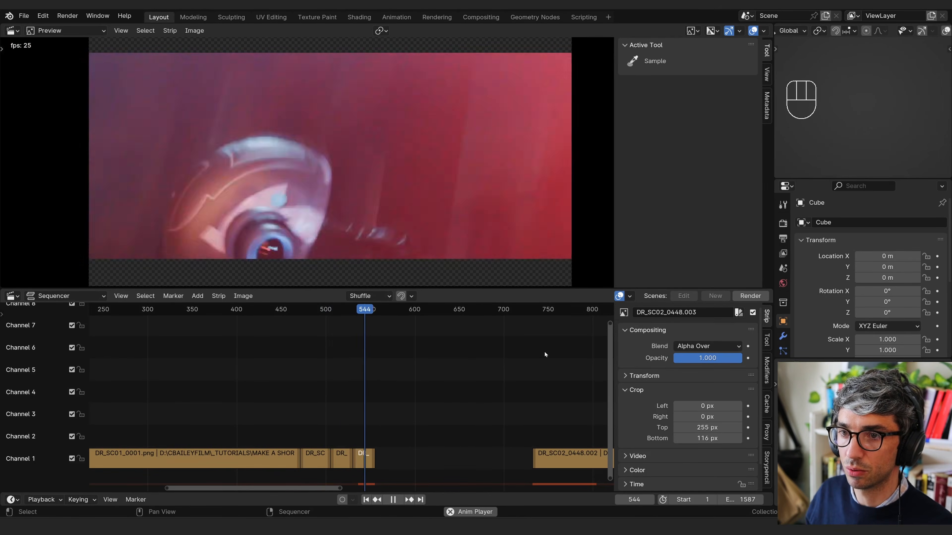
key(space)
key(BackSpace)
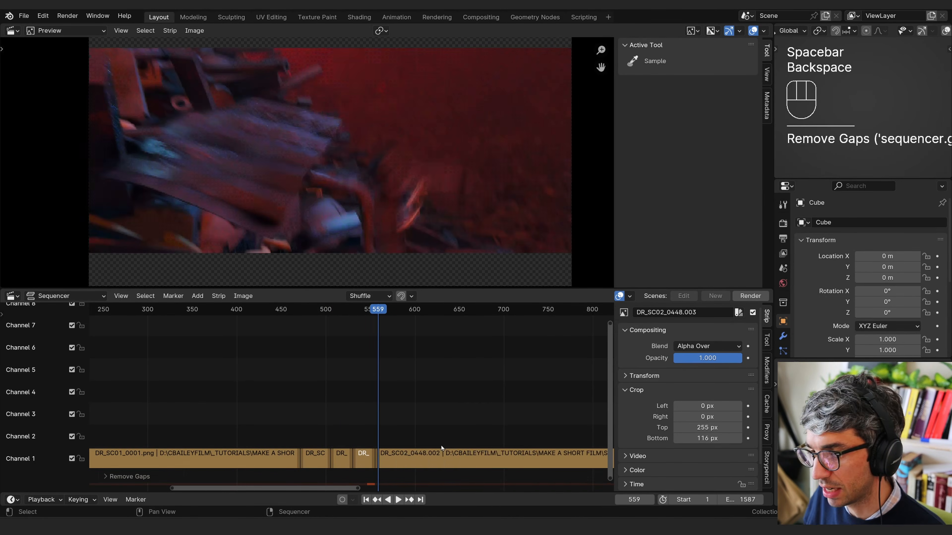
Step: Play back the joined edit from frame 461 to review the cuts through the enlarged shot
key(space)
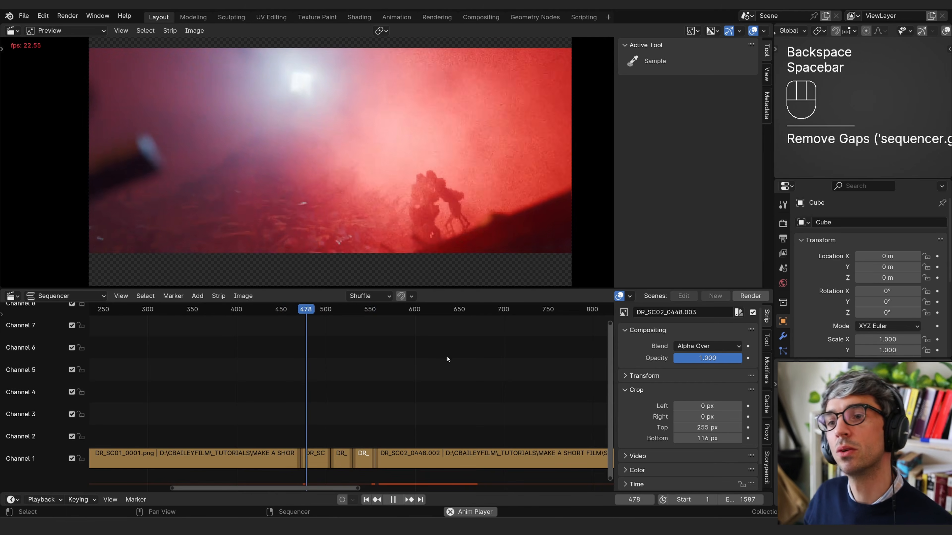
key(space)
click(291, 314)
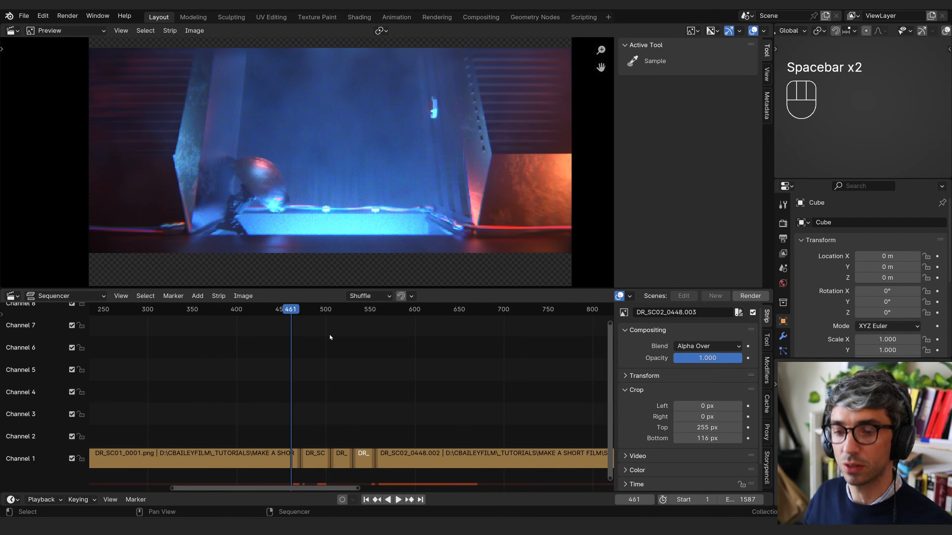
key(space)
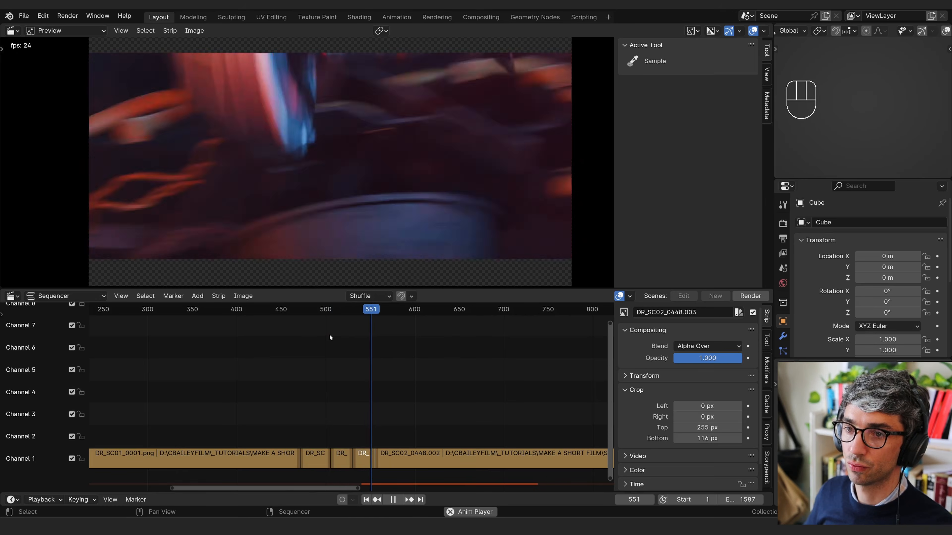
key(space)
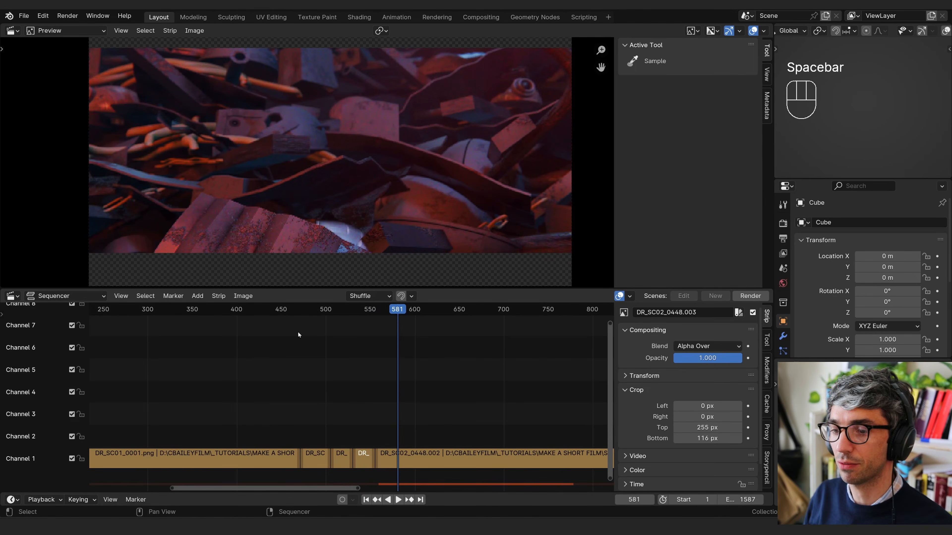
Step: Slide the long DR_SC02 strip to about frame 620 to open a gap after the enlarged shot
drag(362, 311, 367, 311)
click(408, 459)
key(g)
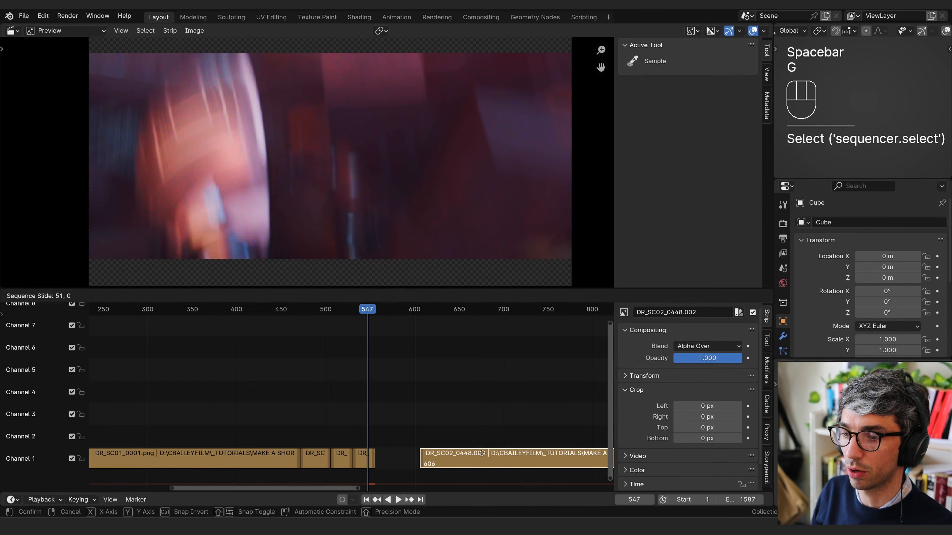
click(465, 458)
Step: Duplicate the last short enlarged strip by copy and paste, placing the copy directly after the original at about frame 556
ctrl+click(361, 458)
click(379, 309)
key(ctrl+c)
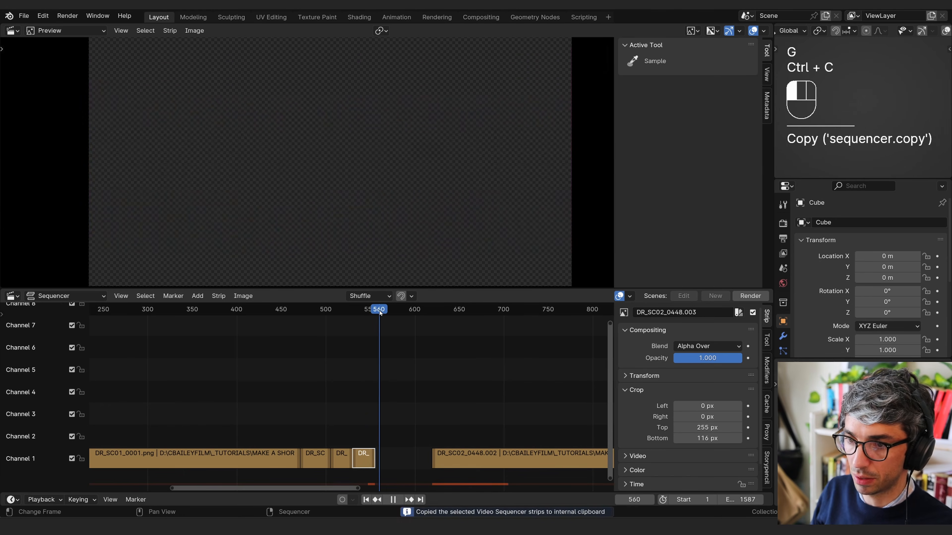
key(ctrl+v)
key(g)
click(381, 468)
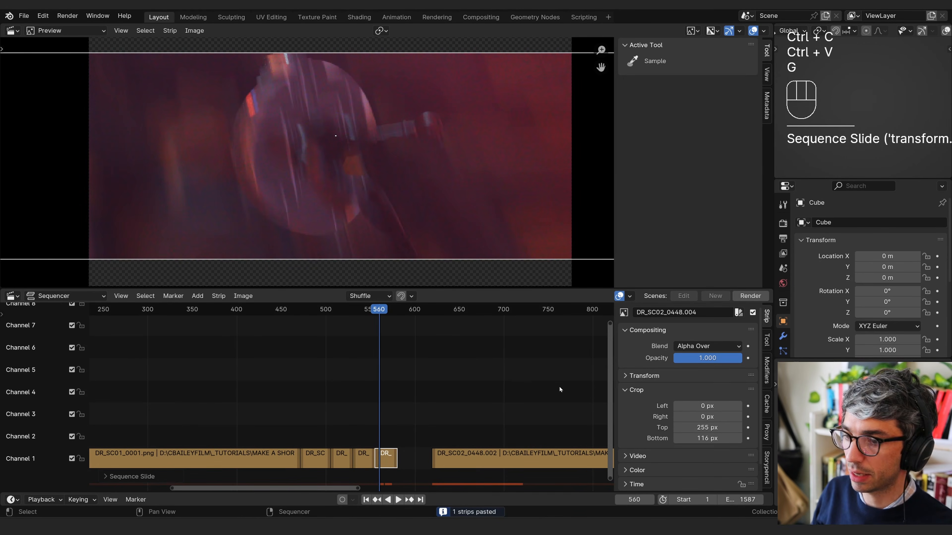
Step: Enlarge the pasted strip to scale 1.826 with Position Y 115.811 px, and crop it 407 px at its top and 234 px at its bottom
scroll(631, 456, down, 2)
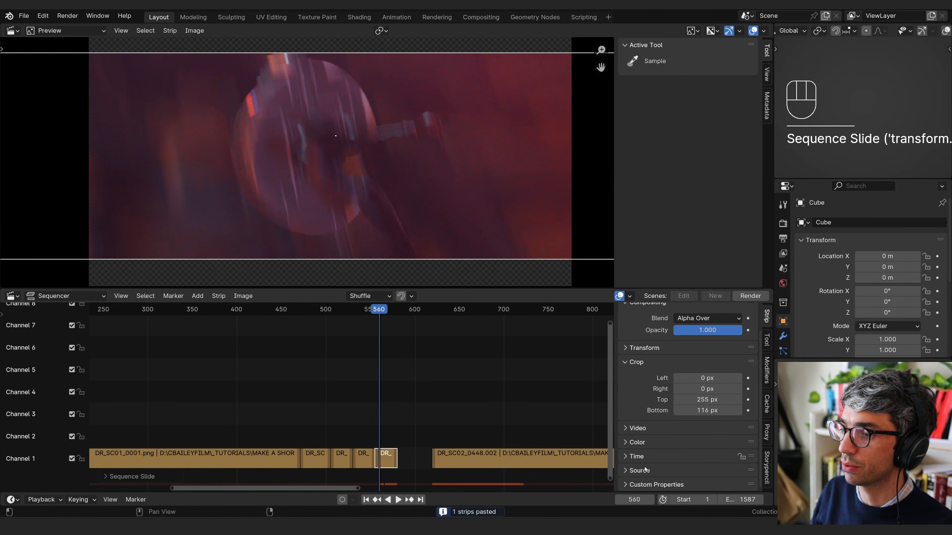
click(632, 455)
scroll(632, 431, down, 3)
click(633, 411)
scroll(656, 426, up, 3)
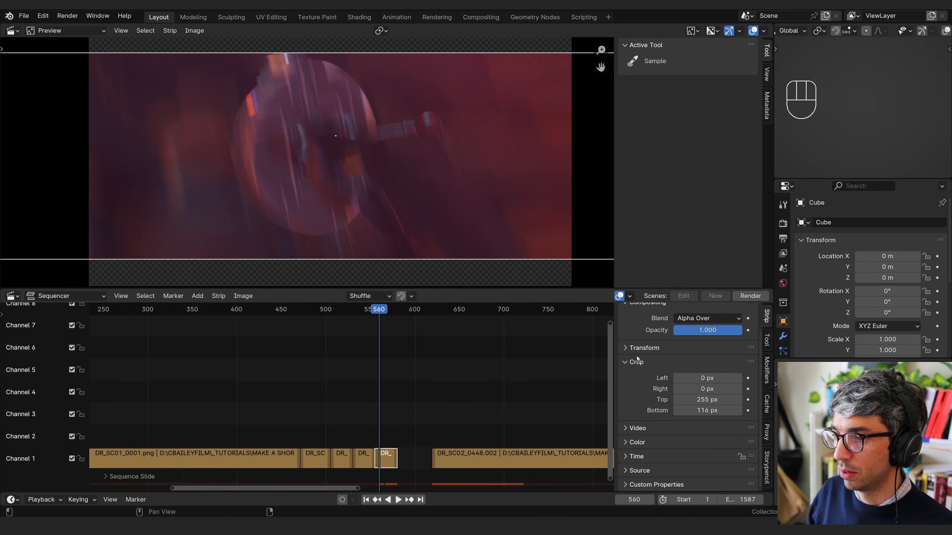
click(638, 349)
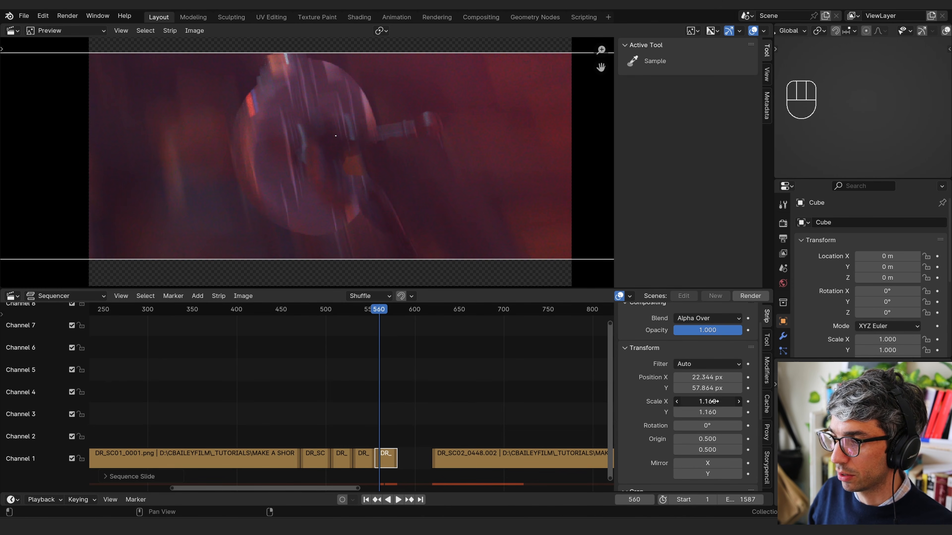
drag(713, 401, 749, 388)
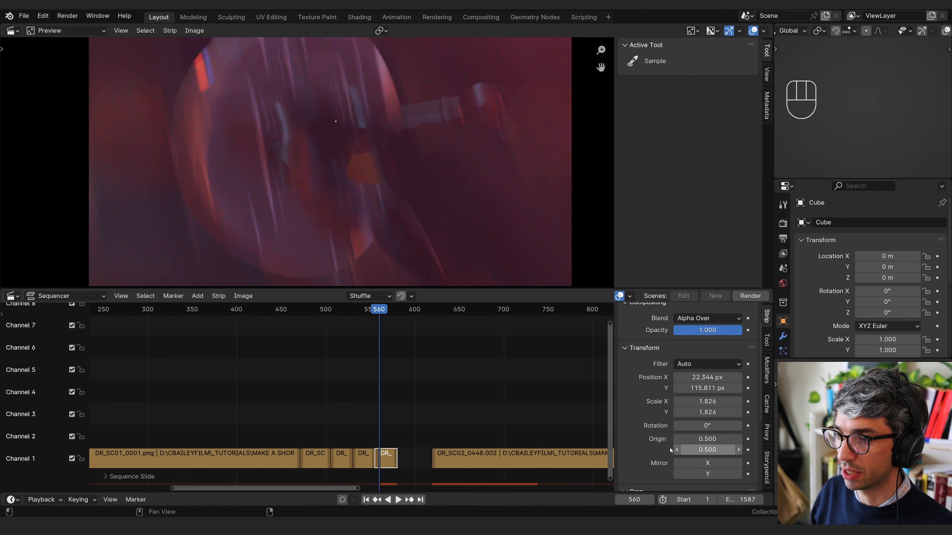
click(644, 347)
key(space)
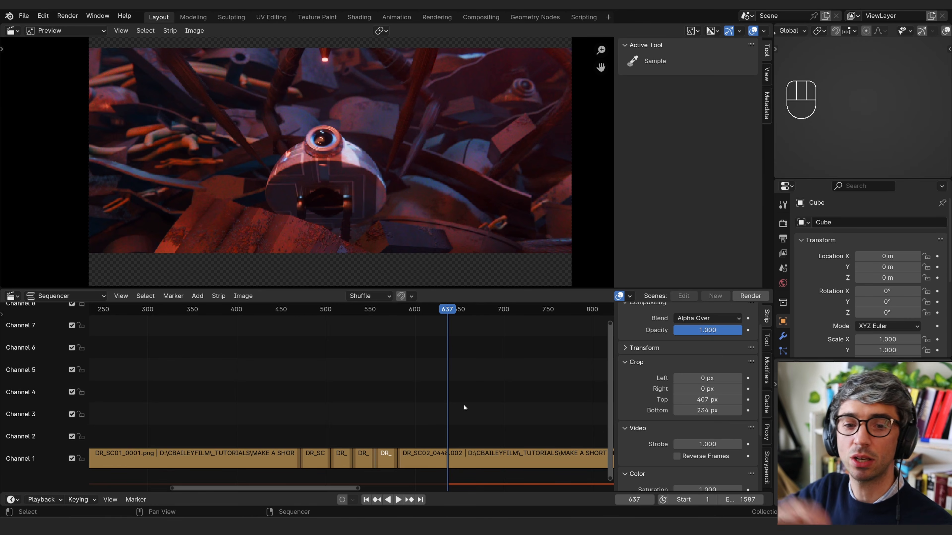
Step: Turn on snapping, step to the shot change in the long DR_SC02 strip, and split the strip at frame 600
click(404, 296)
drag(349, 310, 409, 317)
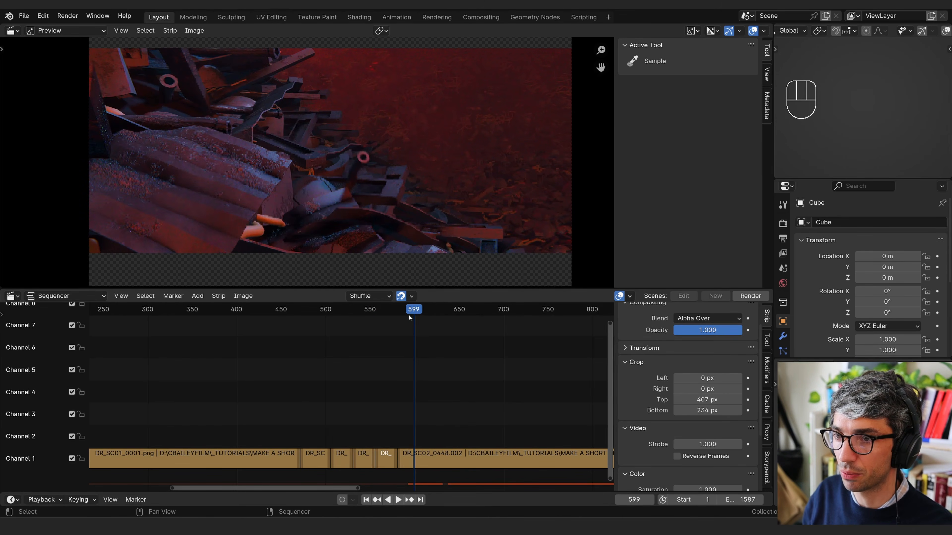
key(Right)
key(Right)
key(Left)
key(Left)
key(Right)
key(Left)
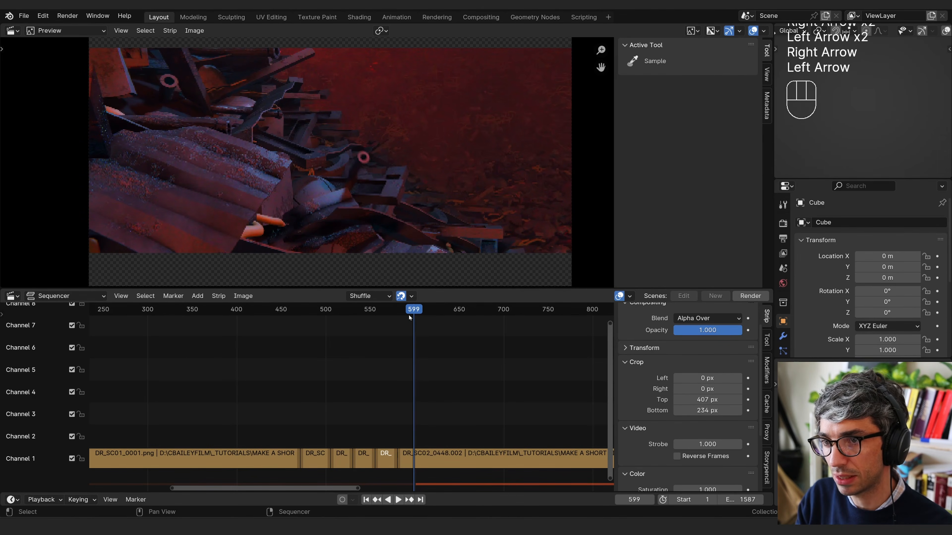
click(467, 459)
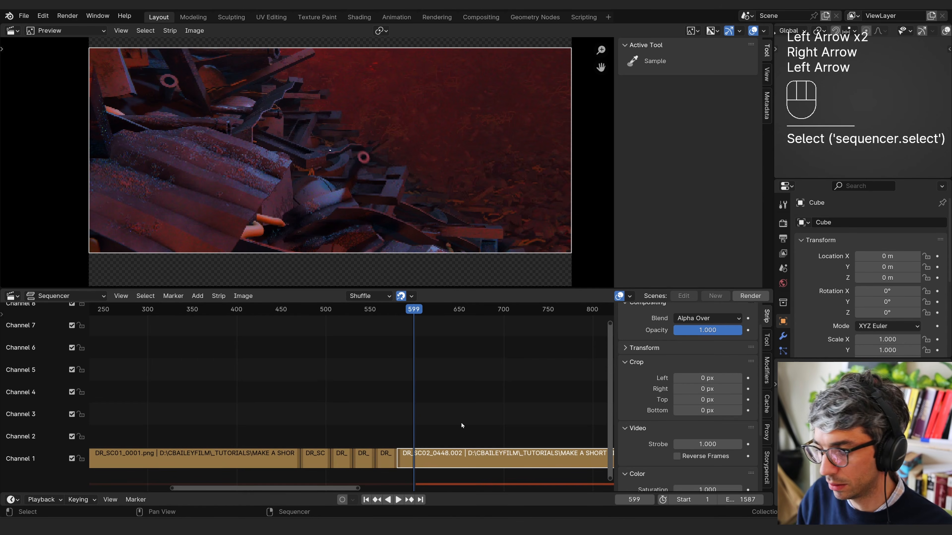
key(Right)
key(k)
Step: Slide the second part of the split DR_SC02 strip to about frame 692 to open a gap
click(484, 457)
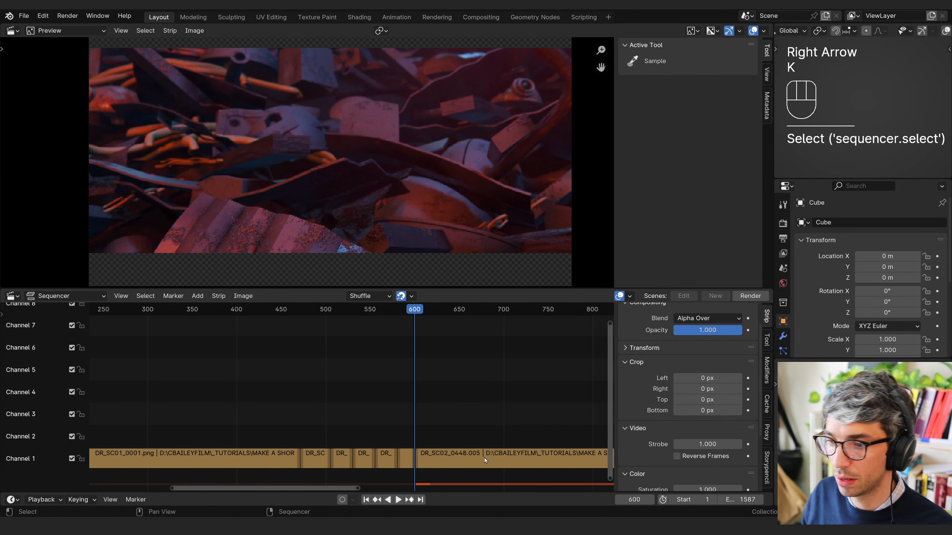
key(g)
click(557, 454)
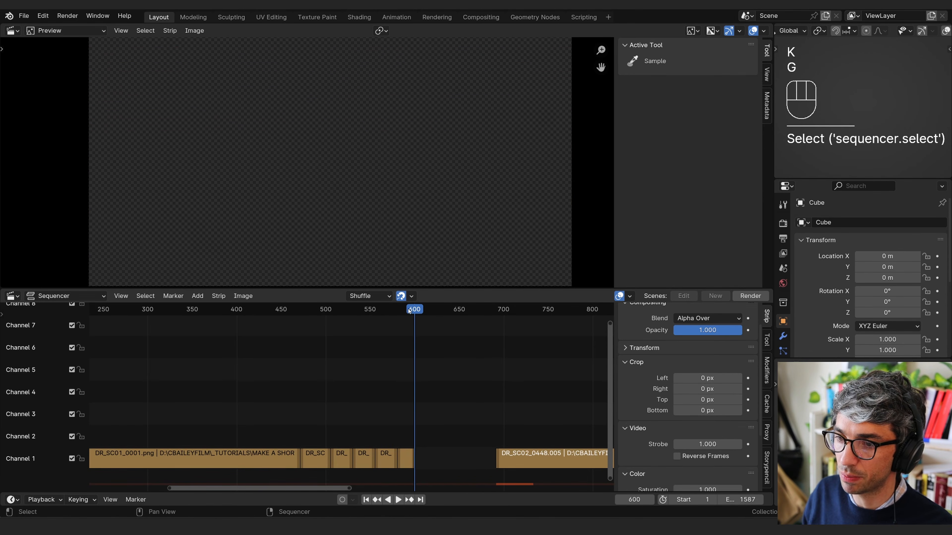
Step: Add a freeze frame and slide at frame 599 on the short strip before the gap, extending its held last frame
key(Left)
click(405, 459)
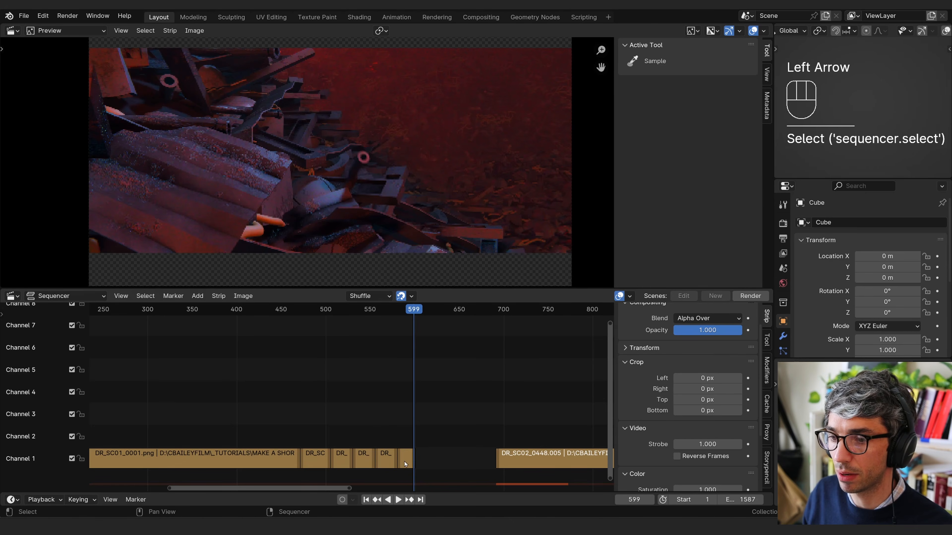
click(218, 296)
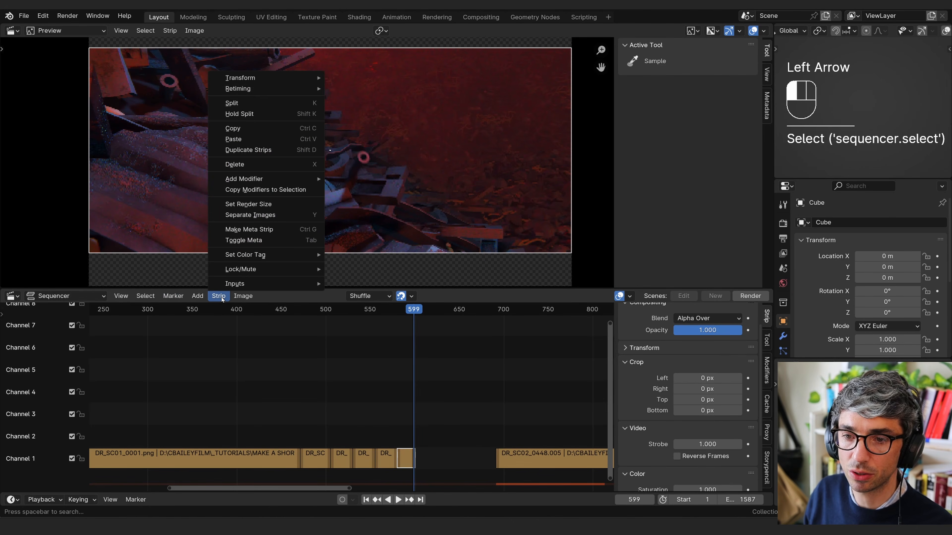
mouse_move(261, 92)
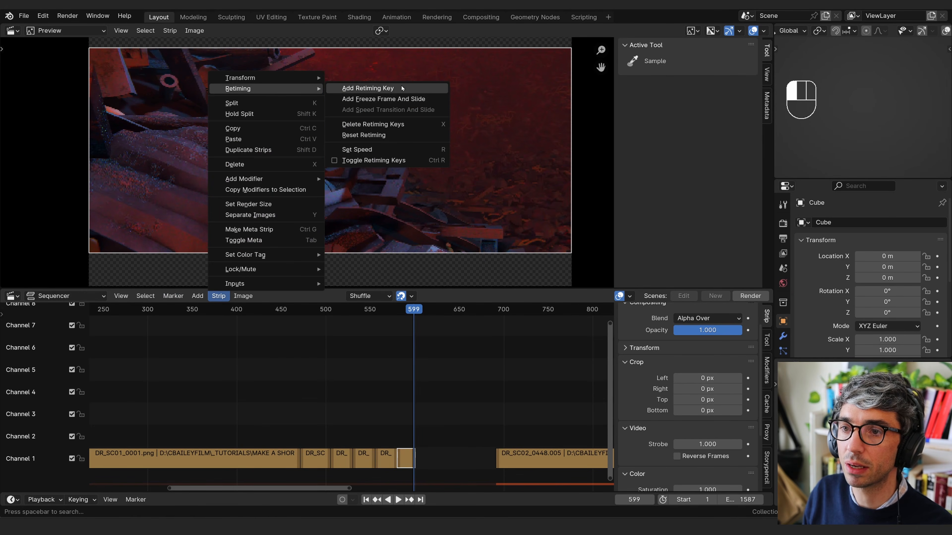
click(394, 99)
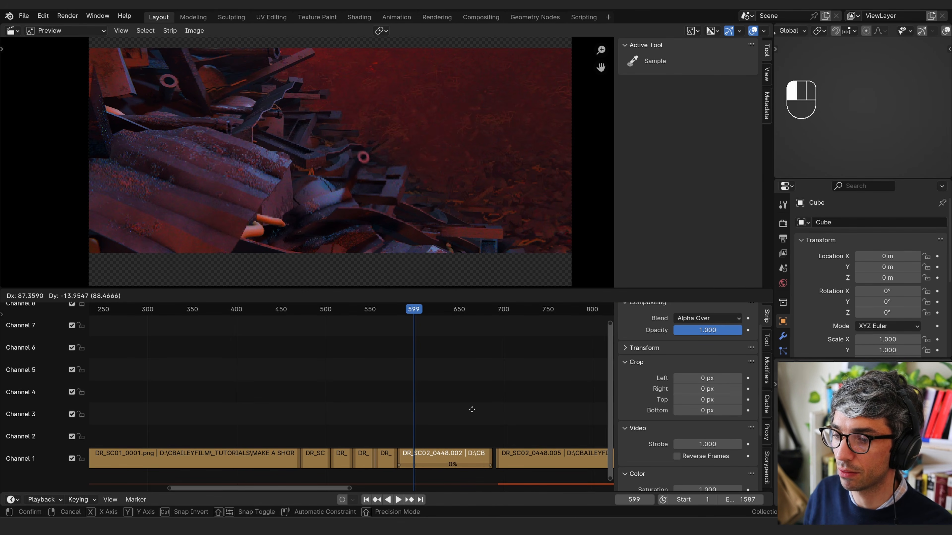
click(533, 414)
click(472, 422)
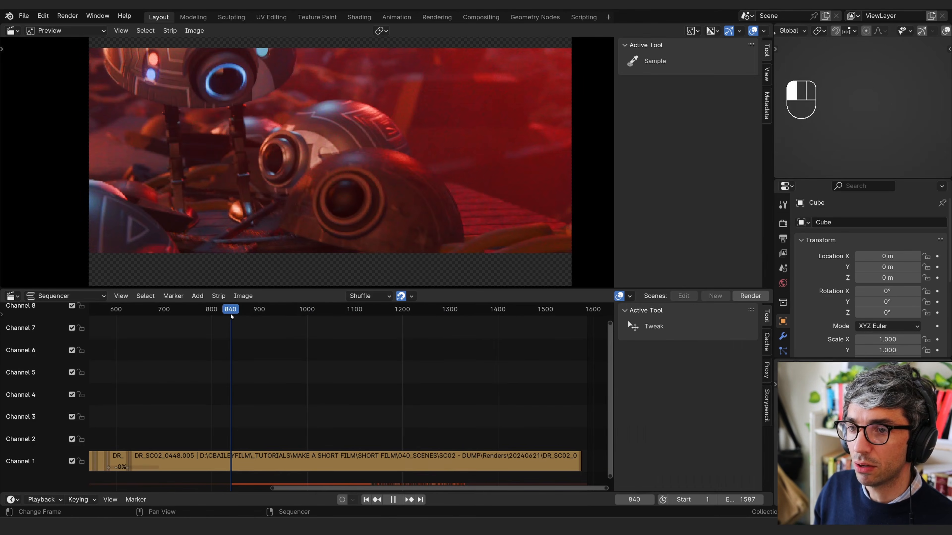
Step: Scrub through the remaining DR_SC02 strip from about frame 784 to 1407 to examine its shots
drag(153, 328, 203, 309)
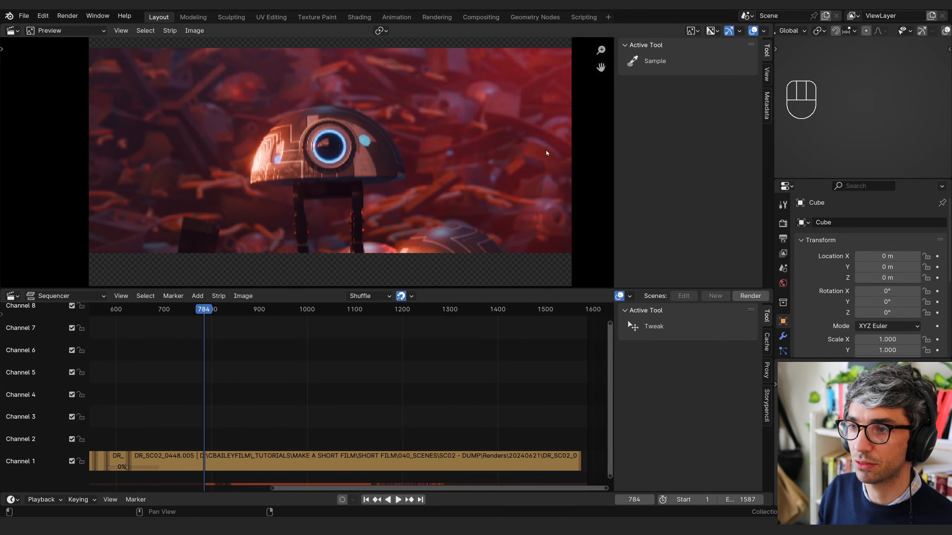
drag(208, 331, 326, 301)
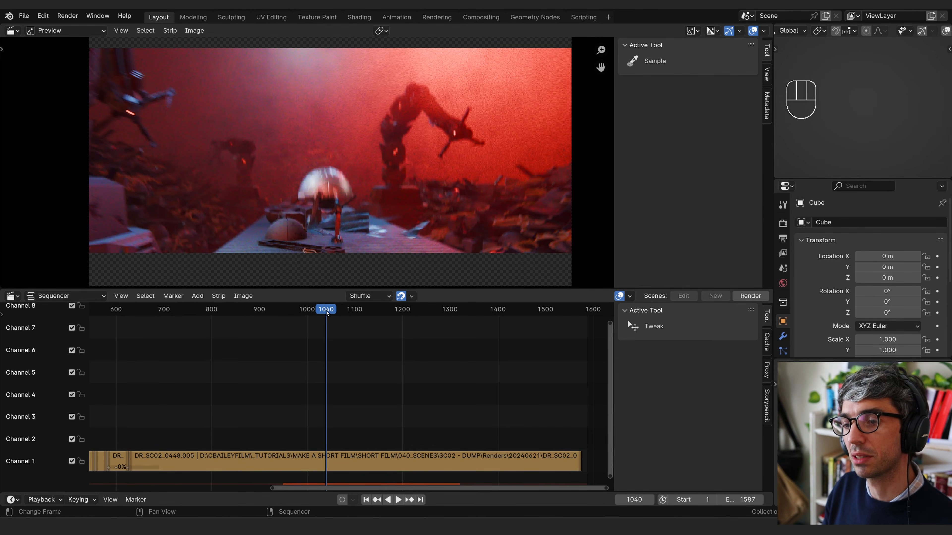
drag(327, 310, 351, 308)
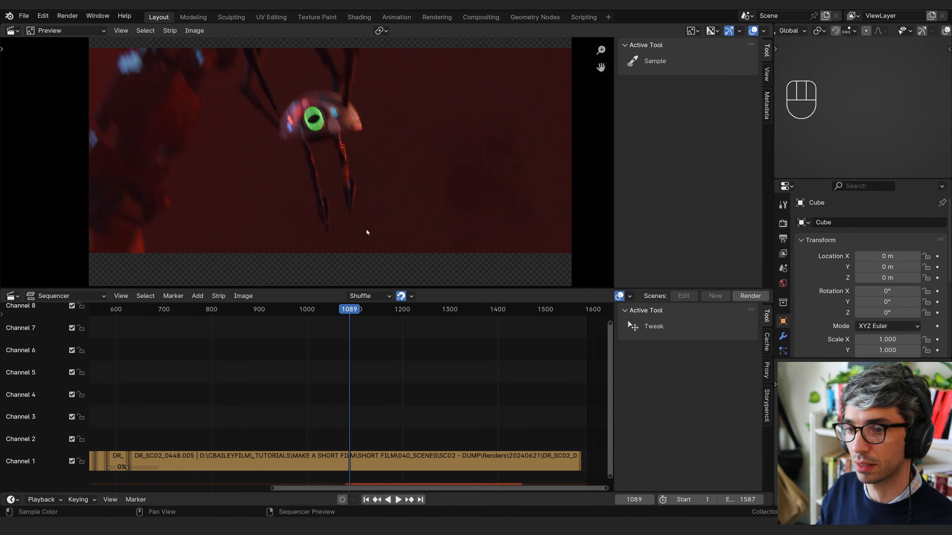
drag(359, 308, 502, 297)
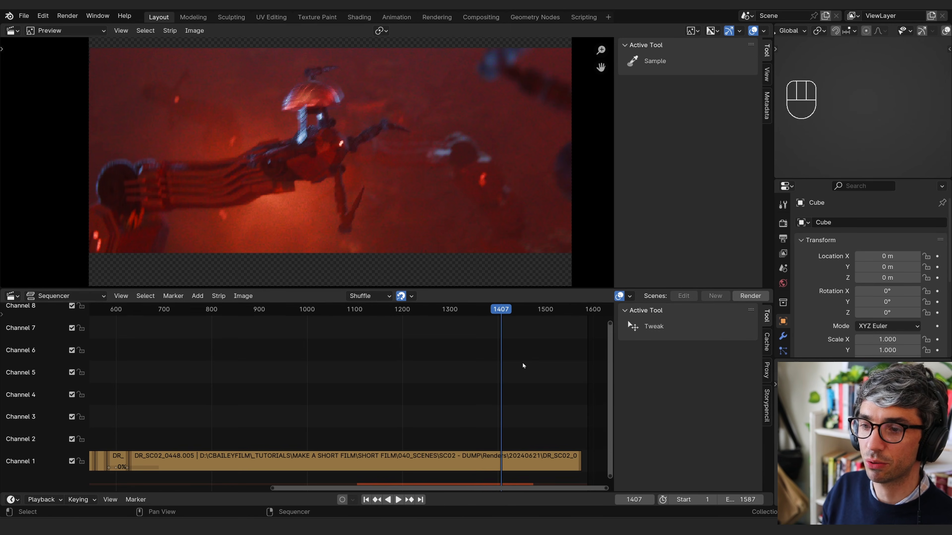
Step: Examine the shot changes near the end of the DR_SC02 strip, between about frames 1444 and 1474
middle_drag(518, 356, 309, 353)
drag(293, 309, 311, 312)
key(space)
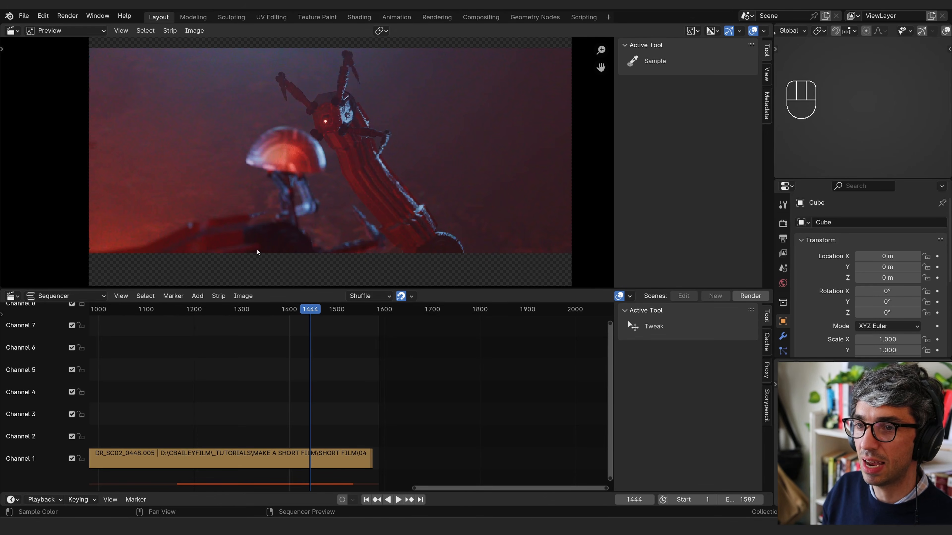
key(space)
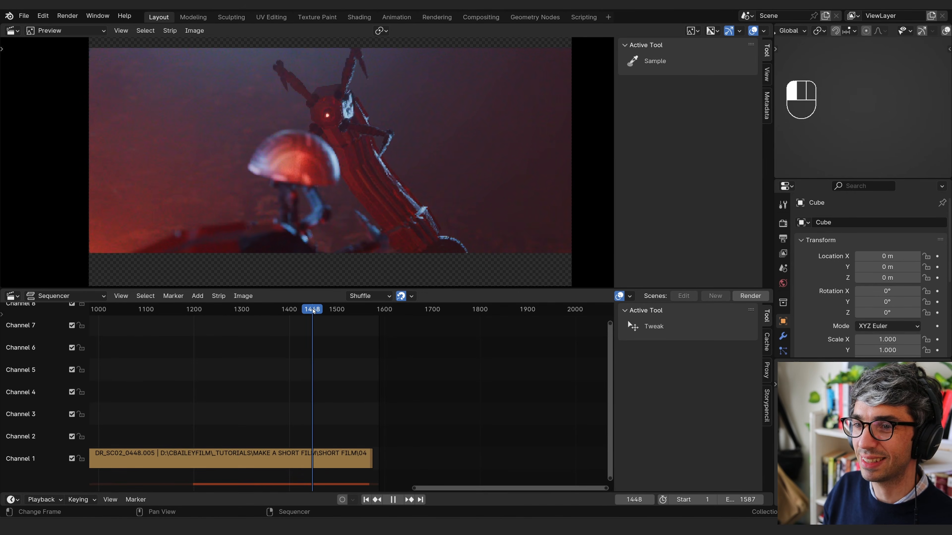
mouse_move(305, 311)
mouse_down()
mouse_move(283, 316)
mouse_move(315, 322)
mouse_up()
key(space)
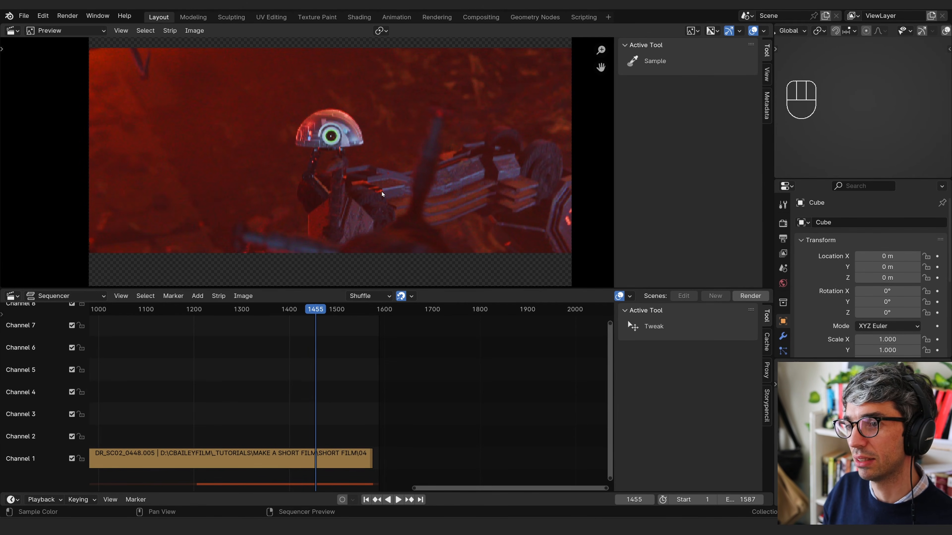
mouse_move(328, 319)
mouse_down()
mouse_move(319, 310)
mouse_move(328, 308)
mouse_up()
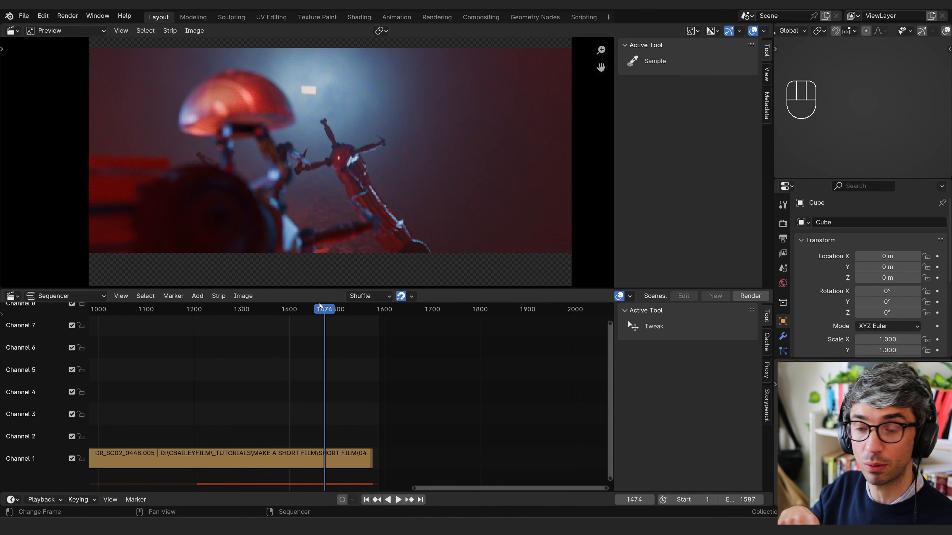
drag(319, 306, 317, 338)
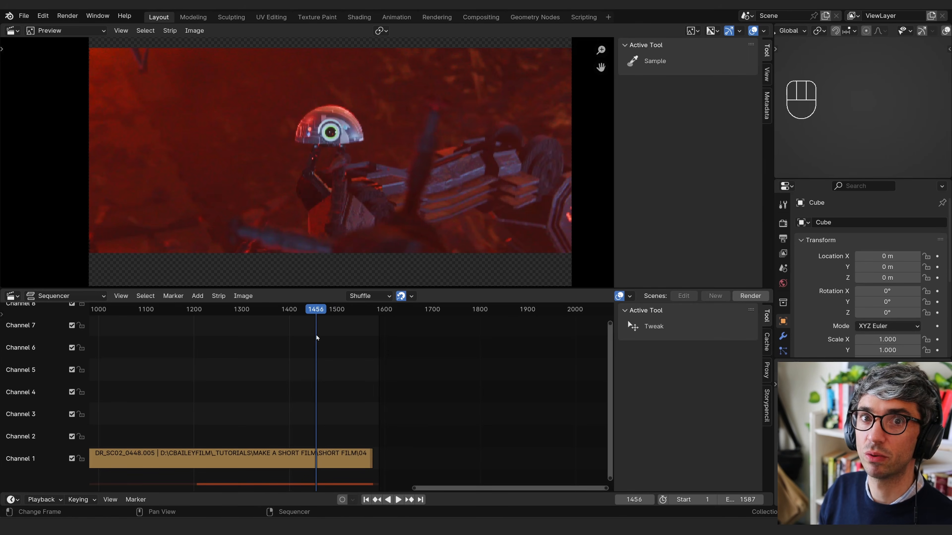
Step: Play the DR_SC02 strip from frame 1334 through the cut around frame 1476 and scrub on to frame 1490
click(274, 315)
key(space)
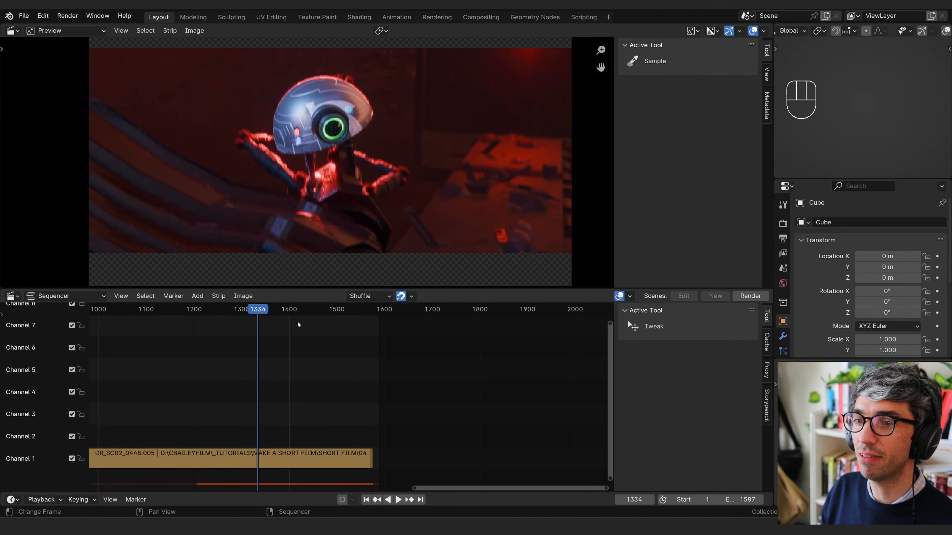
key(space)
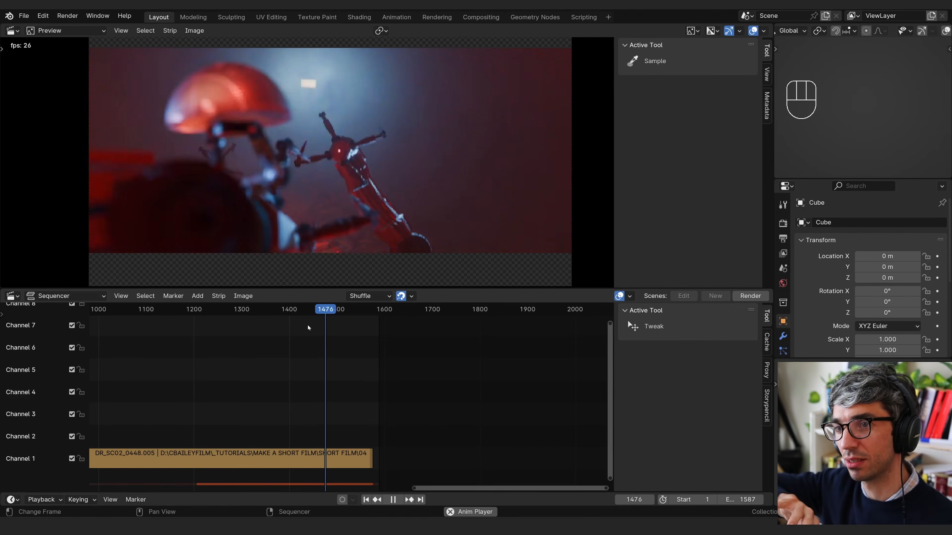
key(space)
drag(332, 310, 326, 310)
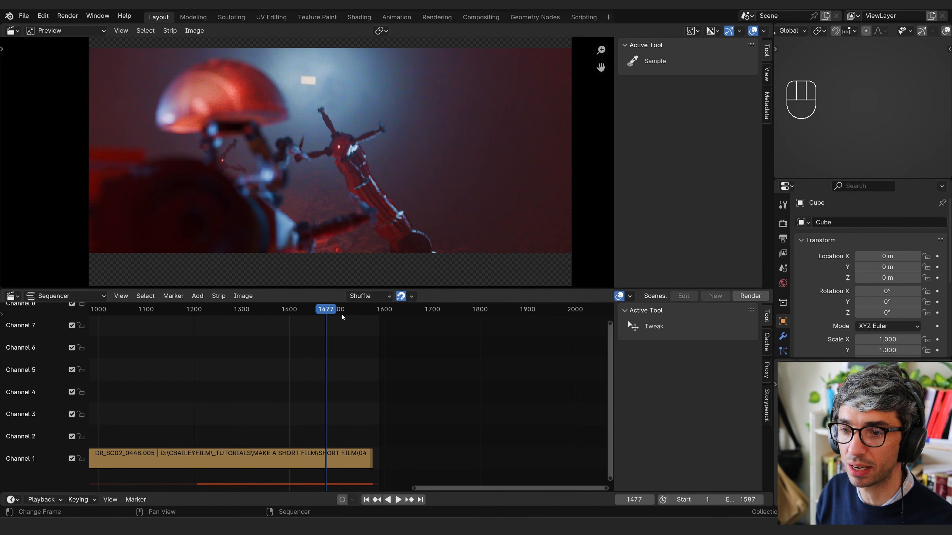
mouse_move(328, 308)
mouse_down()
mouse_move(342, 310)
mouse_move(319, 310)
mouse_move(334, 317)
mouse_up()
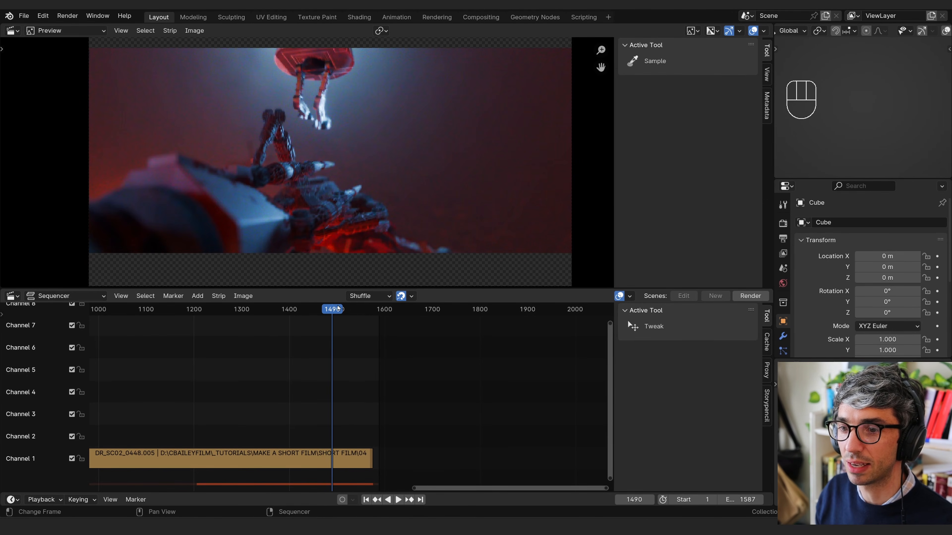
Step: Scrub the closing shots between about frames 1507 and 1552 and play the DR_SC02 strip to its end
key(space)
click(354, 309)
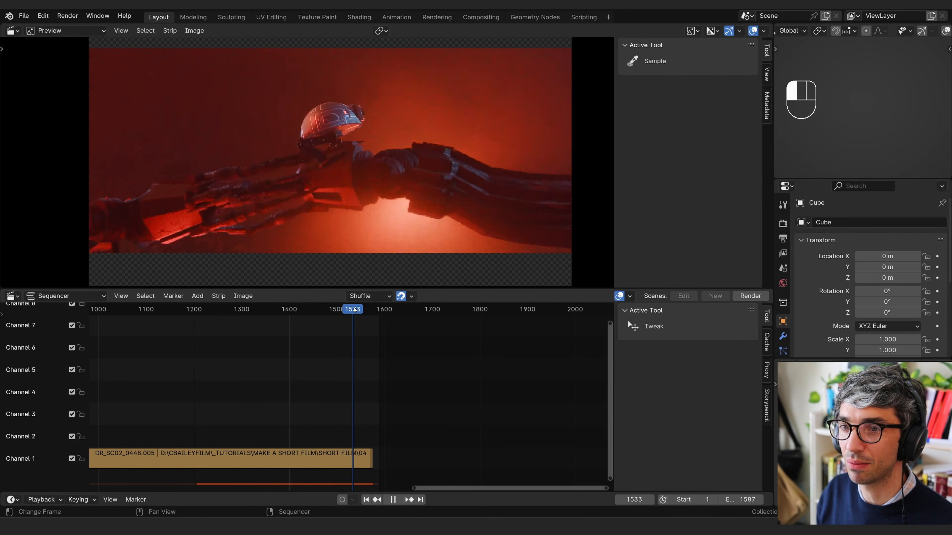
drag(355, 310, 346, 310)
key(space)
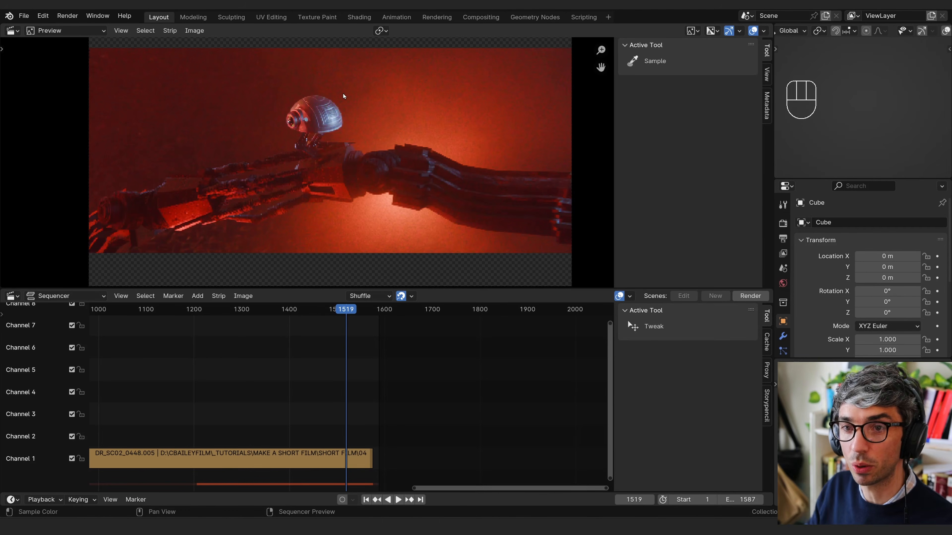
drag(327, 310, 355, 310)
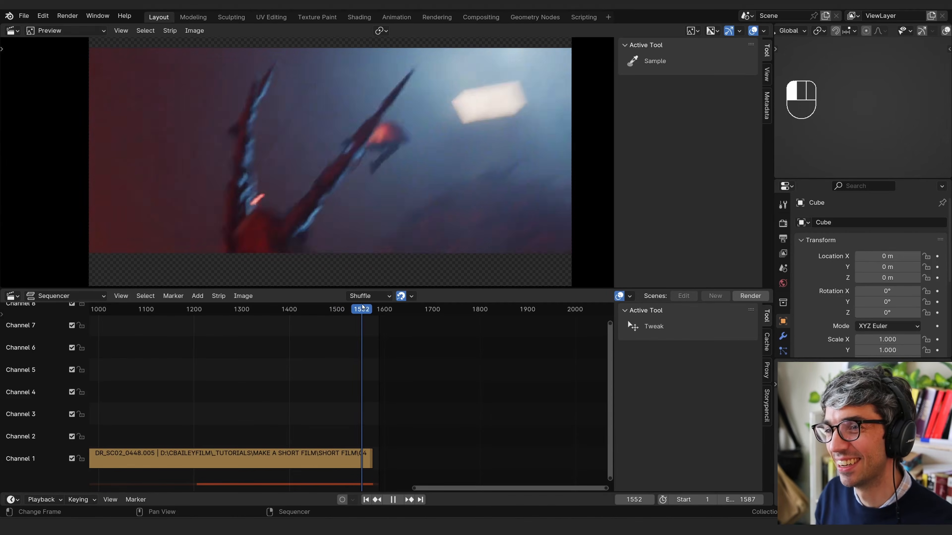
key(Escape)
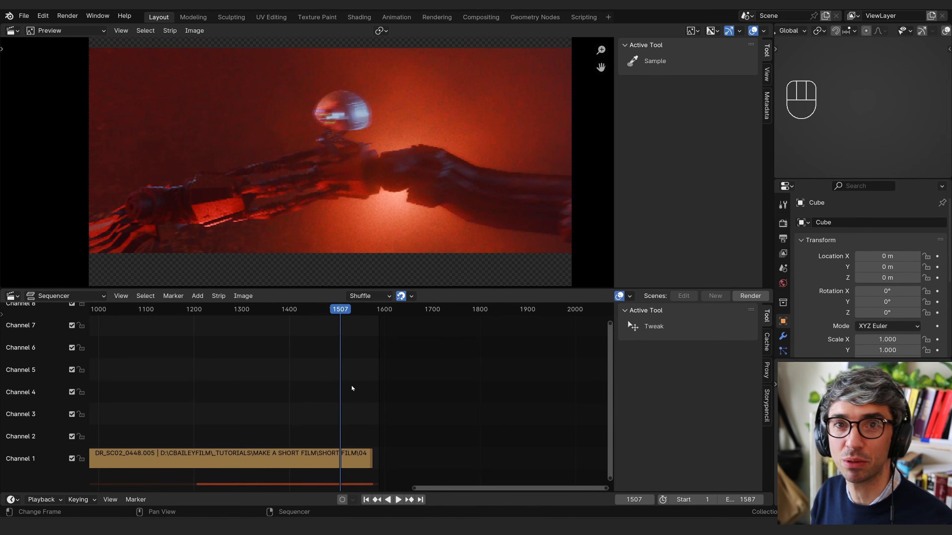
key(space)
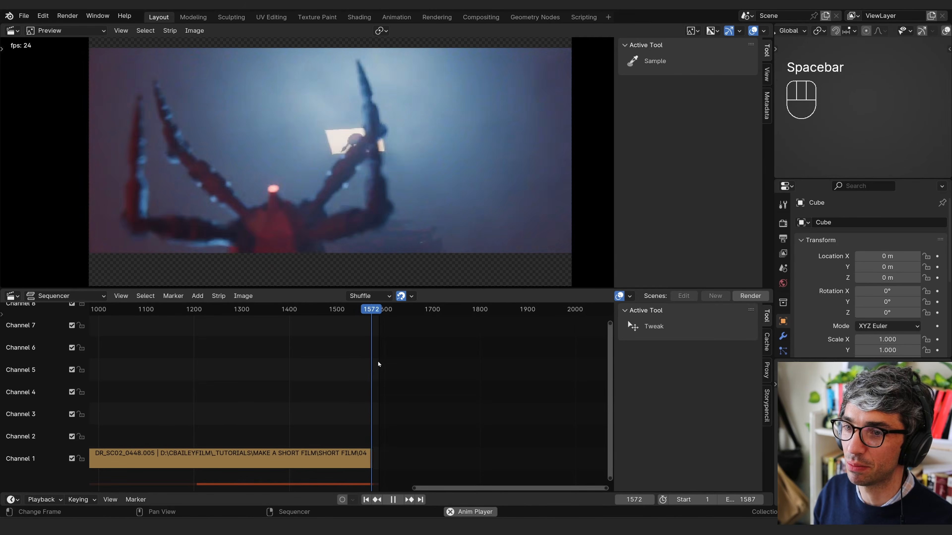
Step: Add a retiming key to the last DR_SC02 strip at frame 1545, just before the cut to the blue shot
key(space)
key(space)
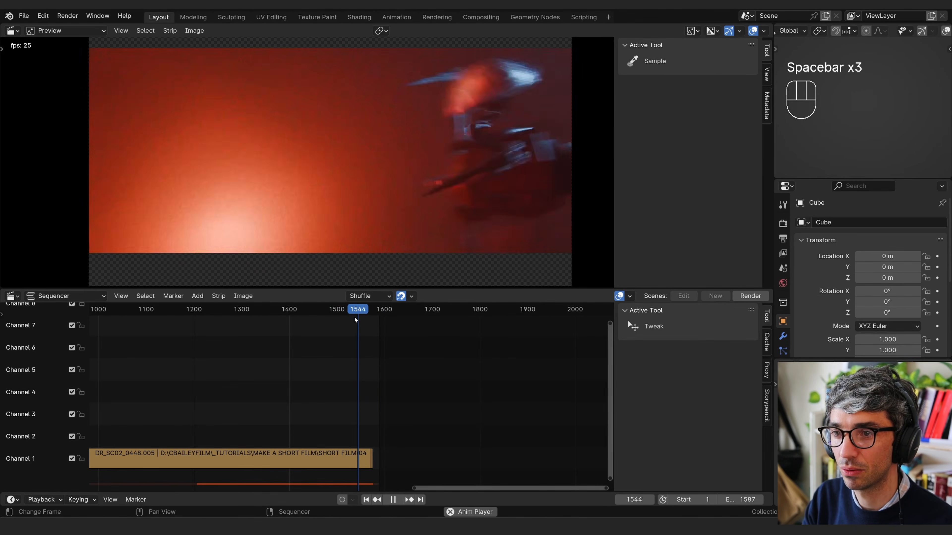
key(space)
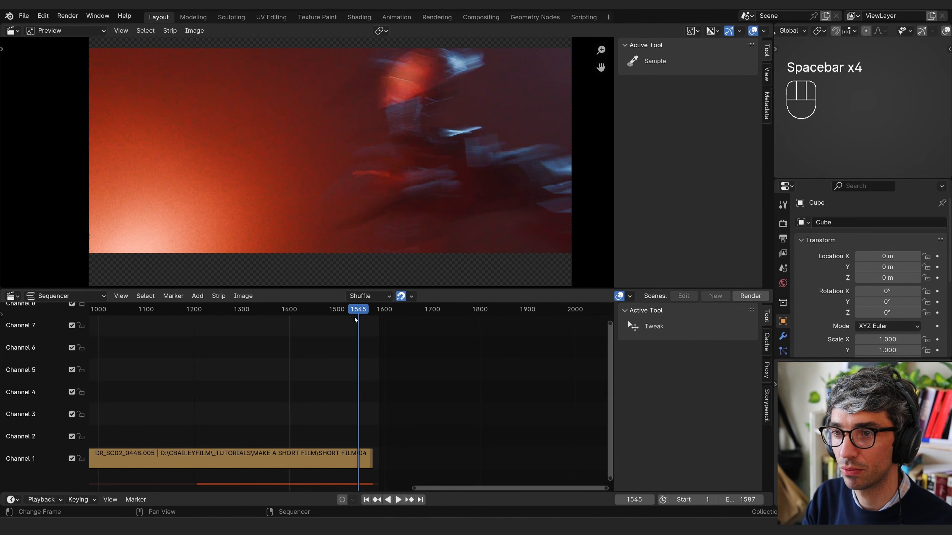
click(357, 452)
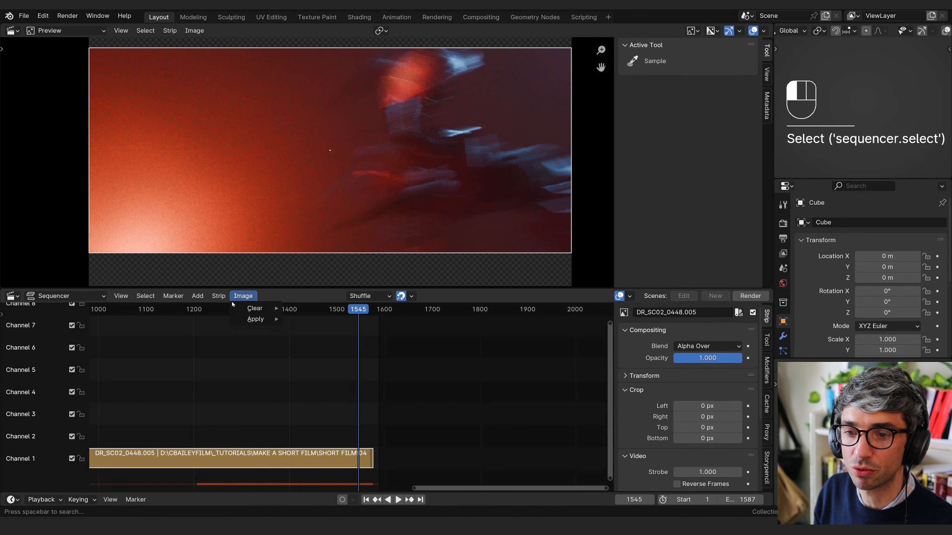
click(218, 296)
mouse_move(251, 87)
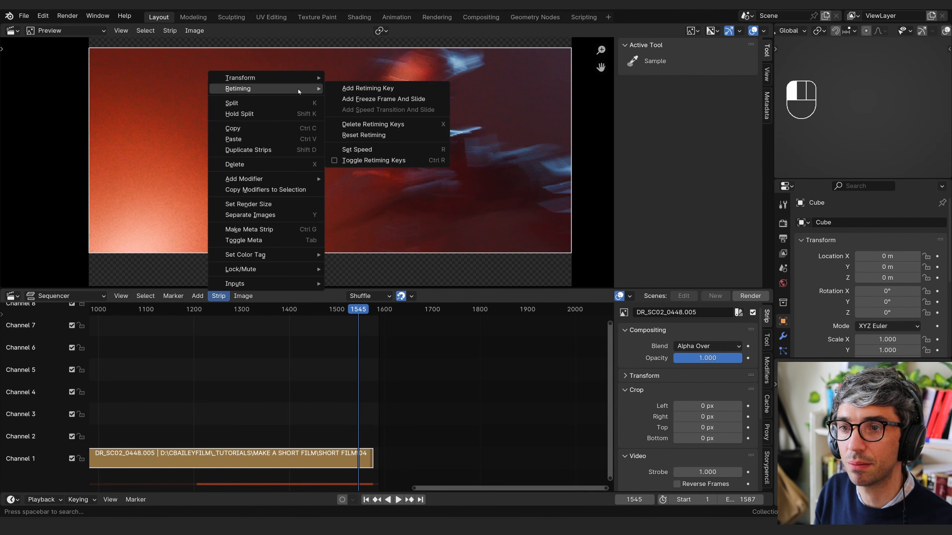
click(344, 88)
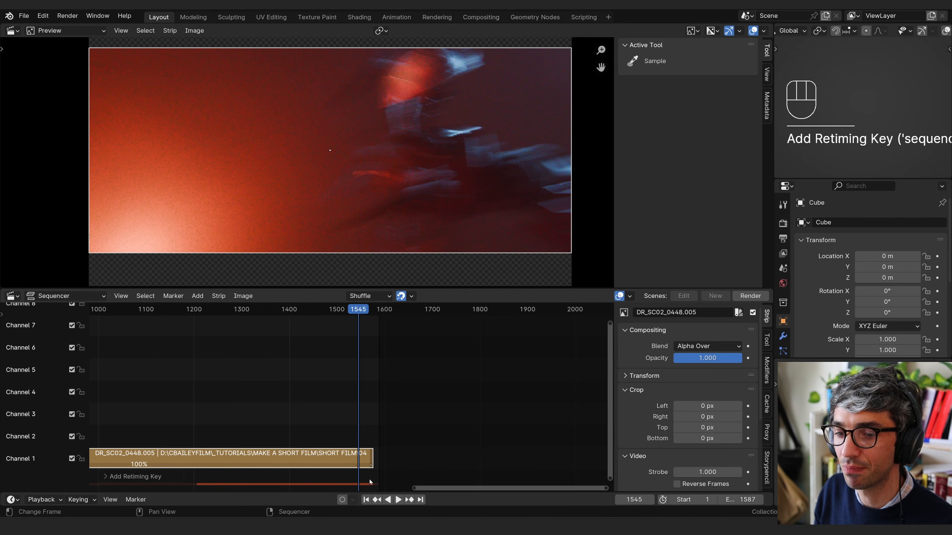
Step: Toggle on the retiming keys of the last DR_SC02 strip for editing
scroll(369, 482, up, 6)
click(361, 465)
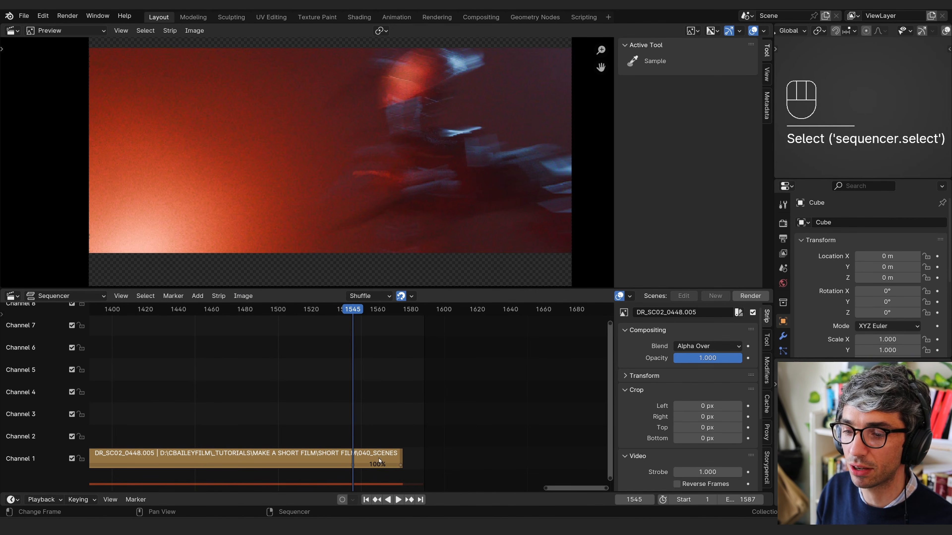
click(218, 296)
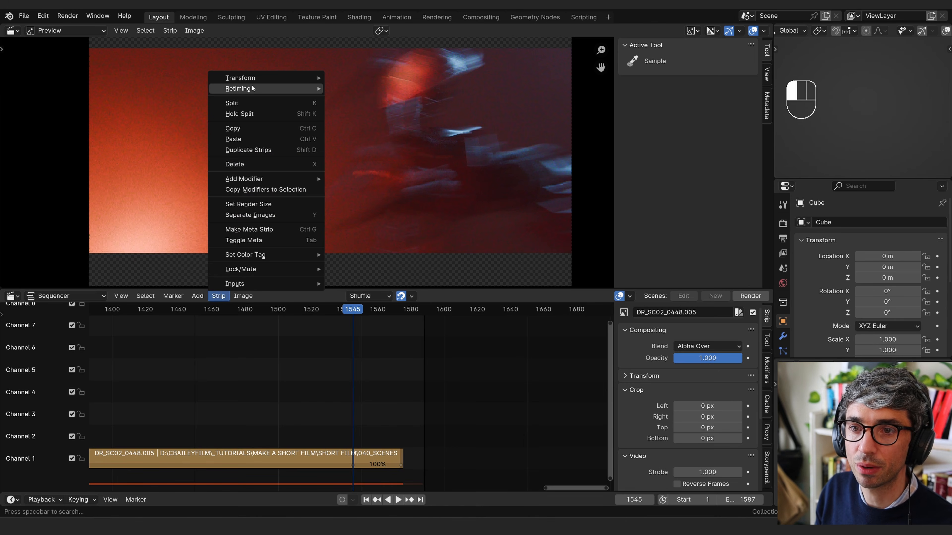
mouse_move(281, 88)
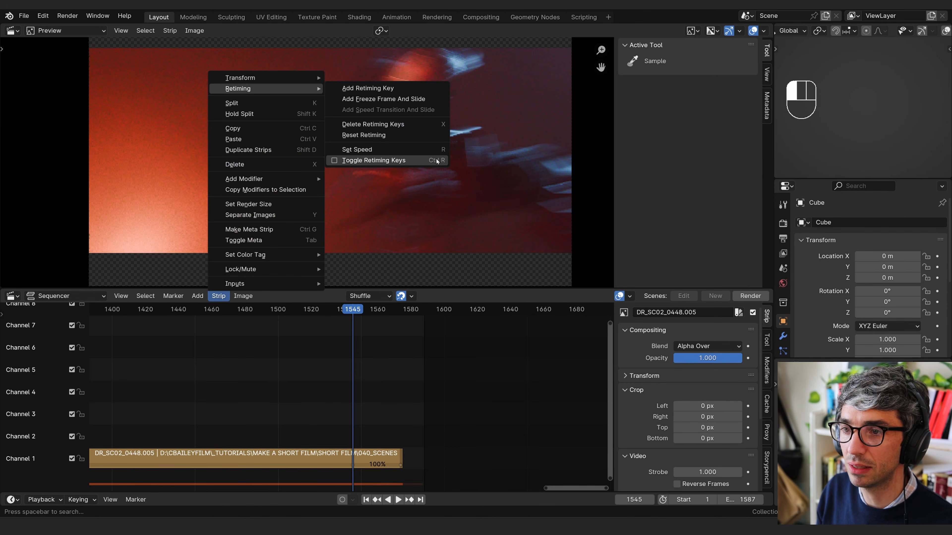
click(364, 165)
ctrl+click(351, 458)
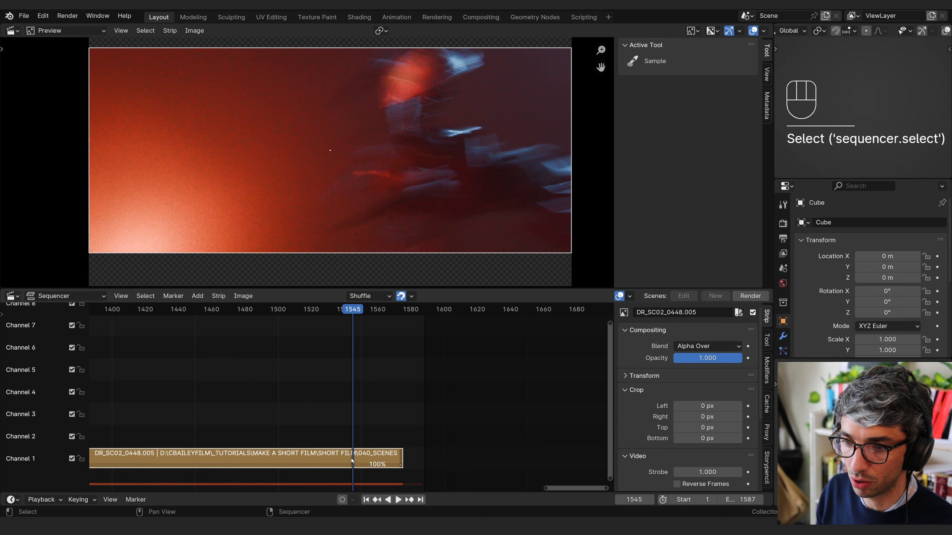
key(ctrl+r)
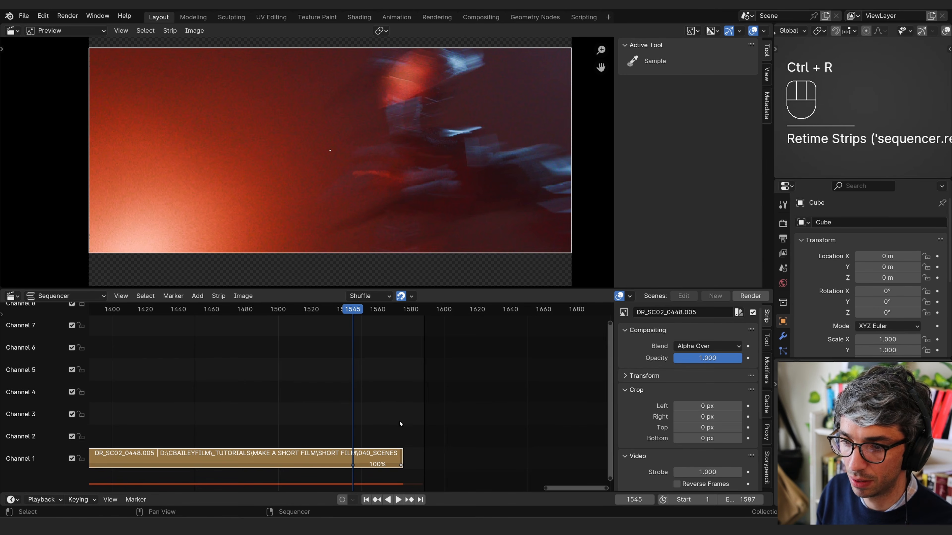
Step: Slide the retiming key at the strip's end earlier so the closing segment runs at 223% speed
click(401, 466)
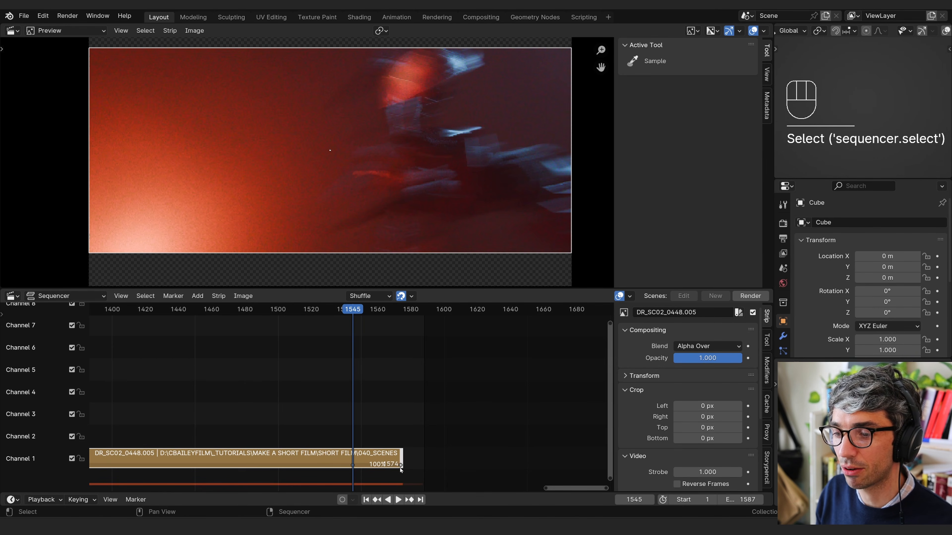
key(g)
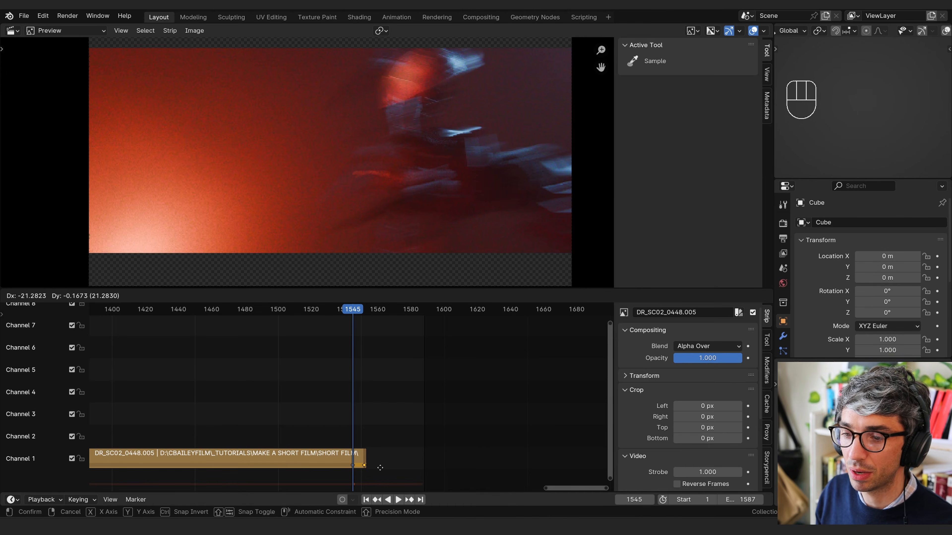
click(390, 468)
Step: Play the sped-up closing segment several times from between frames 1519 and 1533 to judge its timing
click(311, 309)
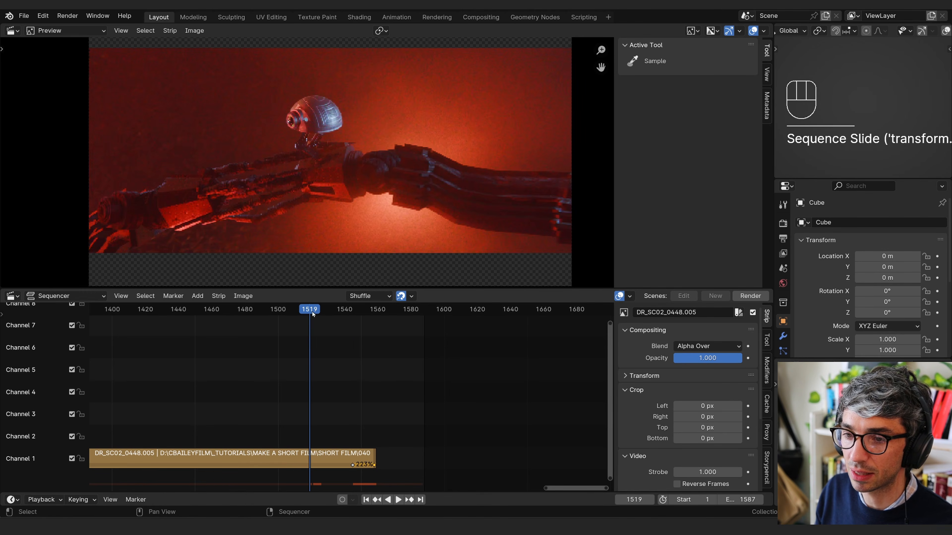
key(space)
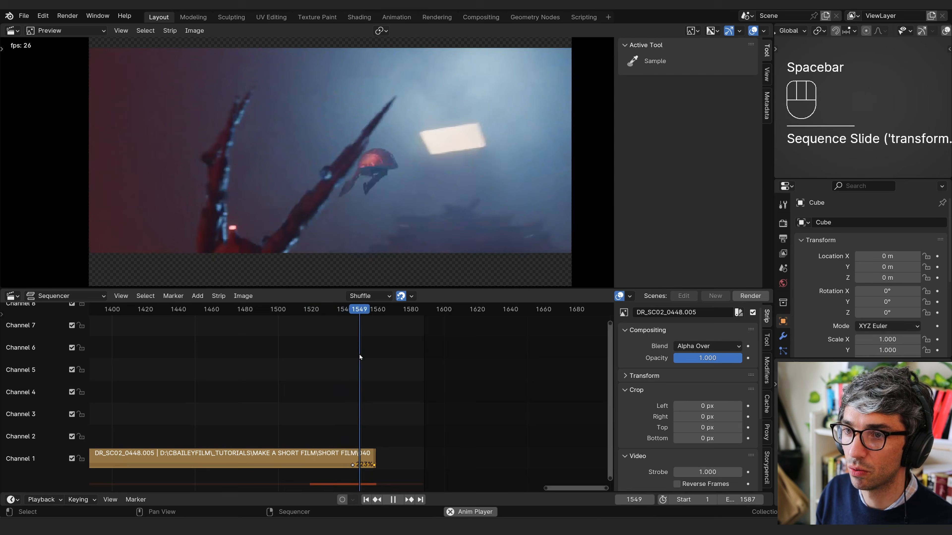
key(space)
click(330, 310)
key(space)
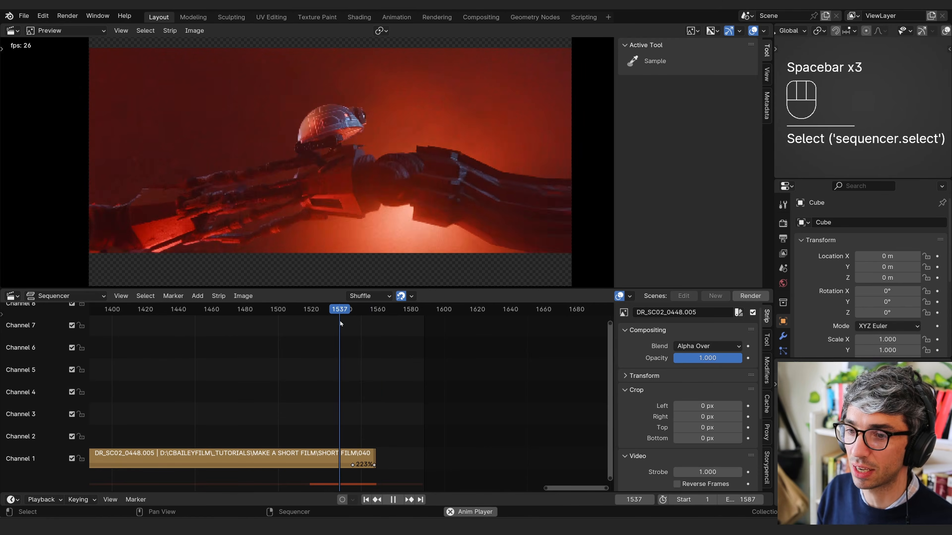
click(330, 316)
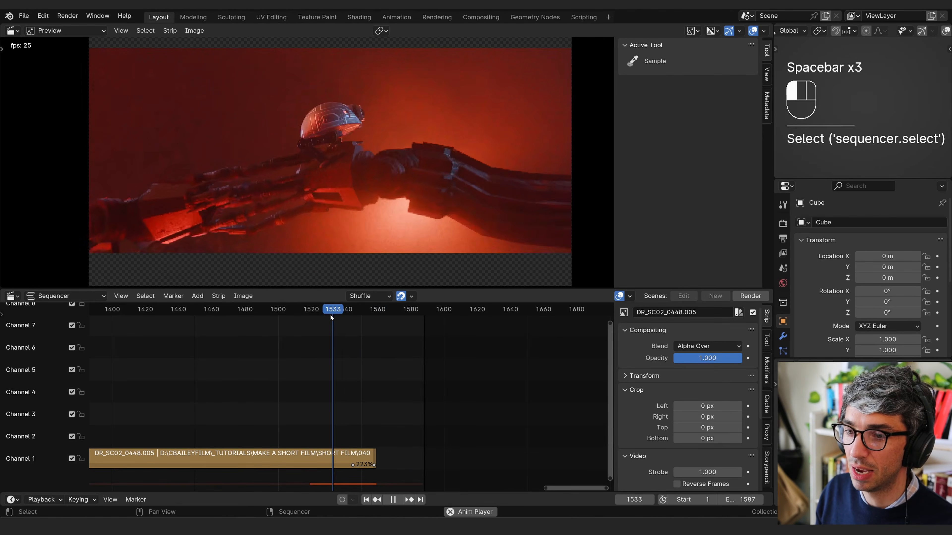
click(331, 315)
key(space)
click(330, 315)
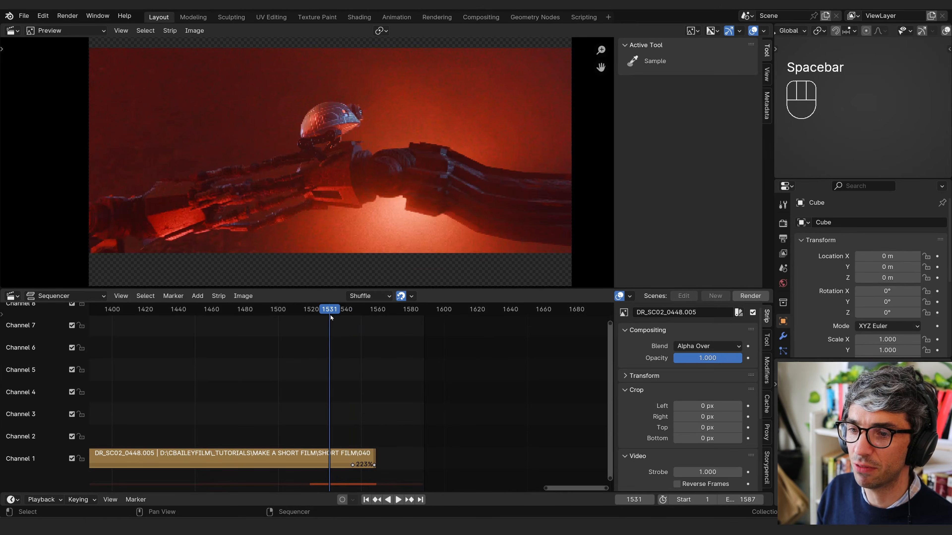
key(space)
key(space)
key(space)
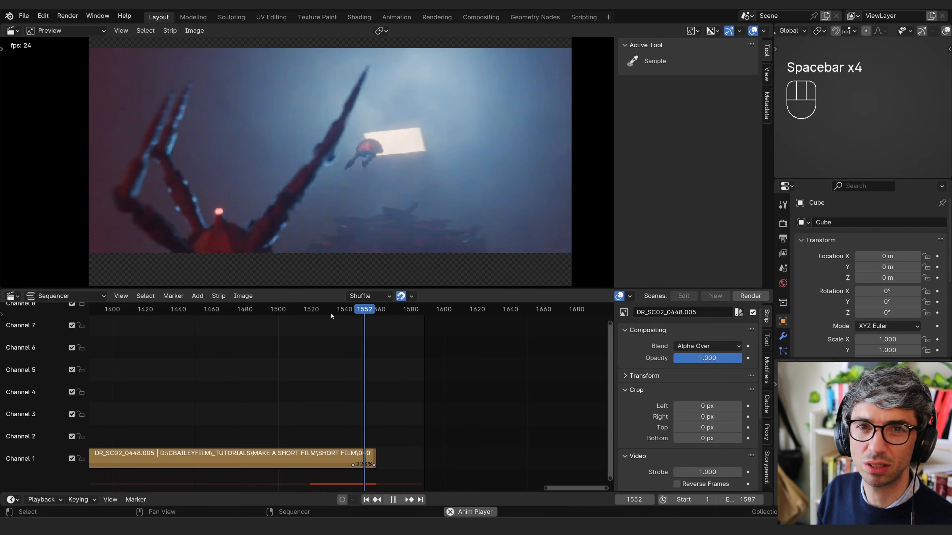
key(space)
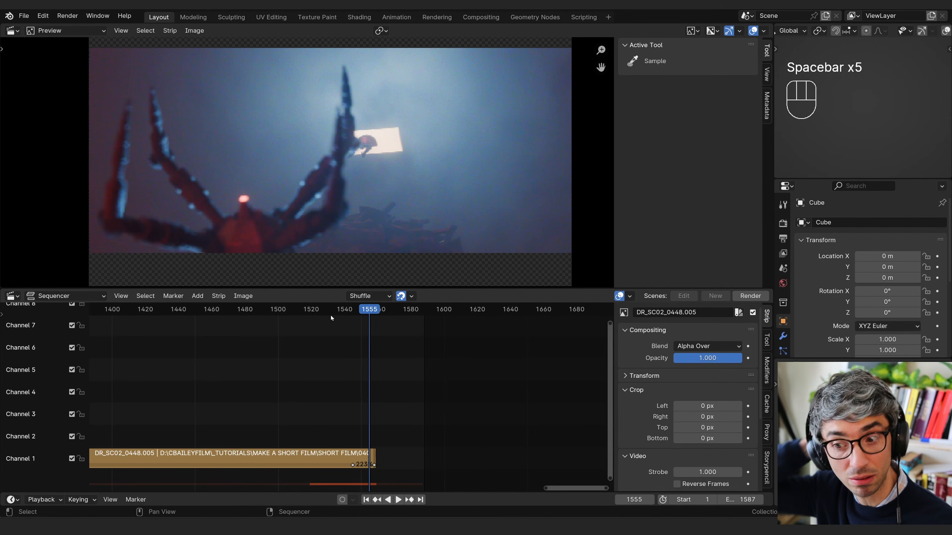
Step: Look over the whole edit from the DR_SC01 strip onward and toggle the last DR_SC02 strip's retiming keys
scroll(359, 349, down, 10)
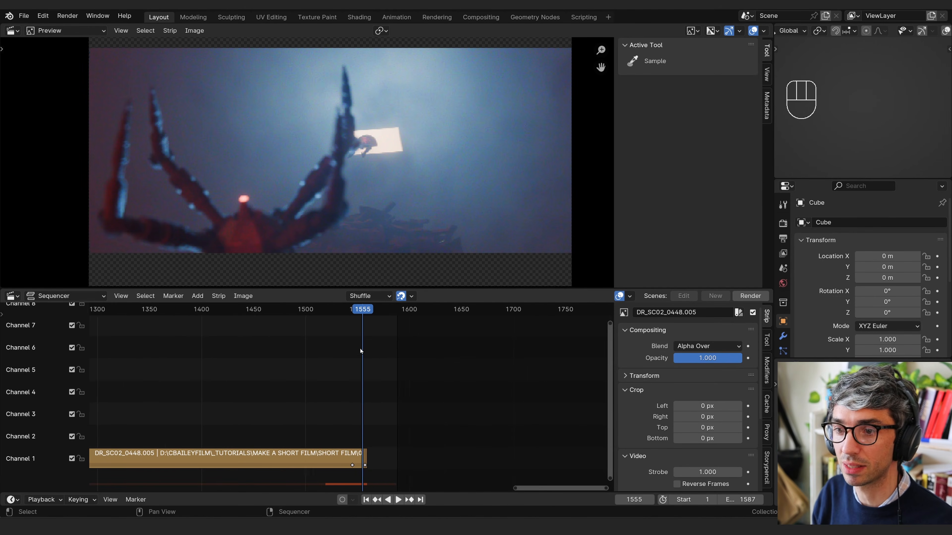
middle_drag(344, 382, 468, 383)
scroll(434, 384, down, 13)
middle_drag(223, 379, 396, 390)
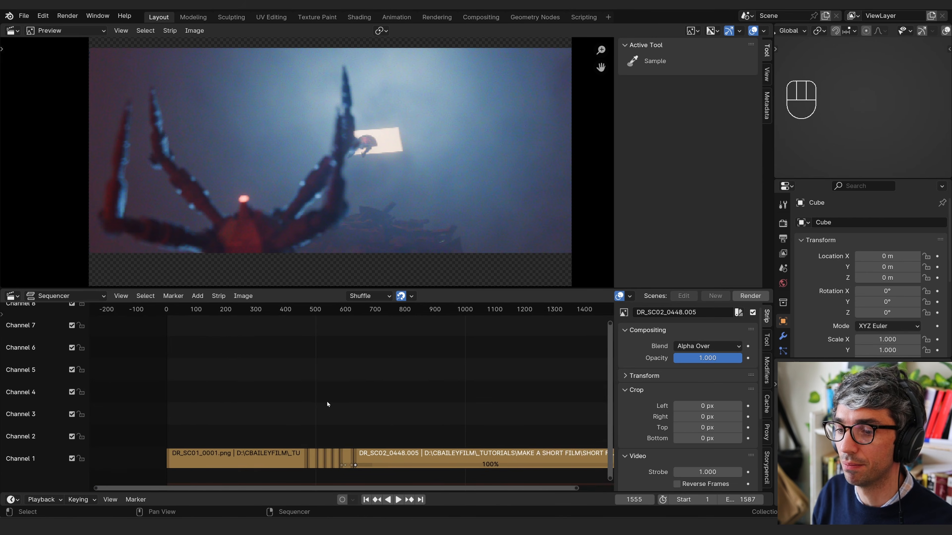
middle_drag(328, 403, 391, 397)
middle_drag(579, 374, 453, 376)
click(481, 461)
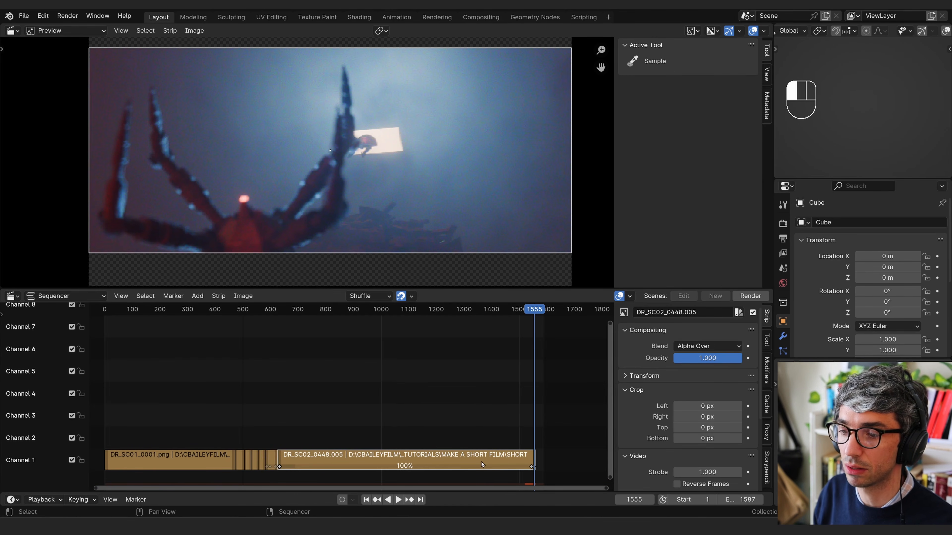
key(ctrl+r)
click(533, 448)
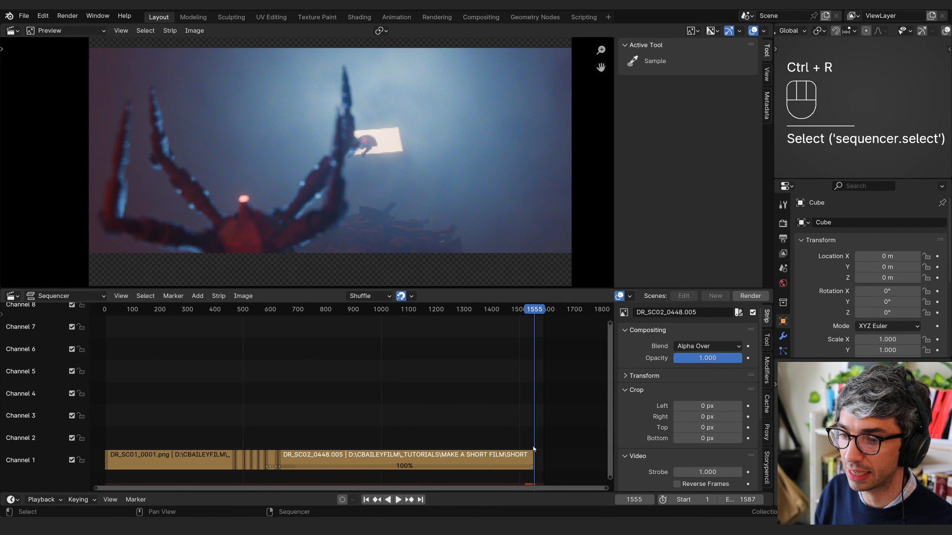
middle_drag(370, 393, 397, 392)
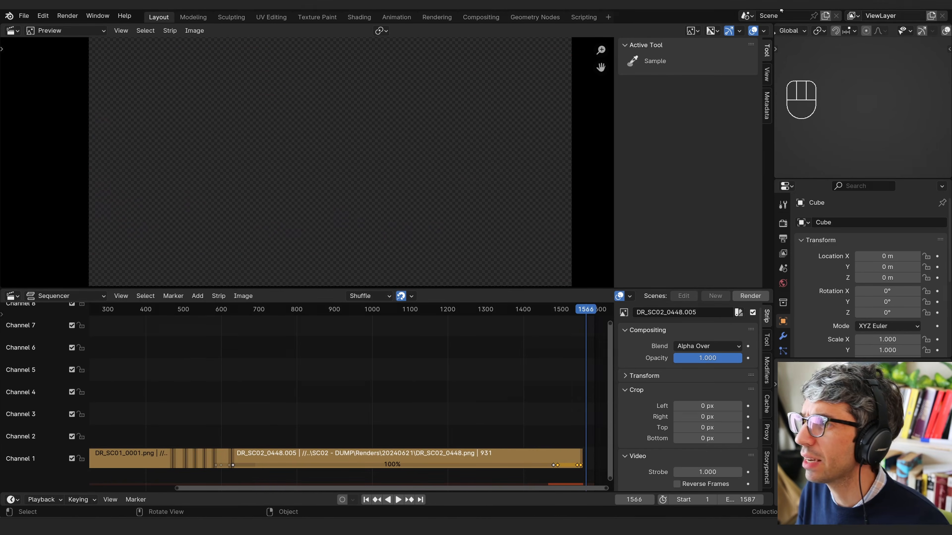
Step: Rename the current scene to Edit
click(791, 15)
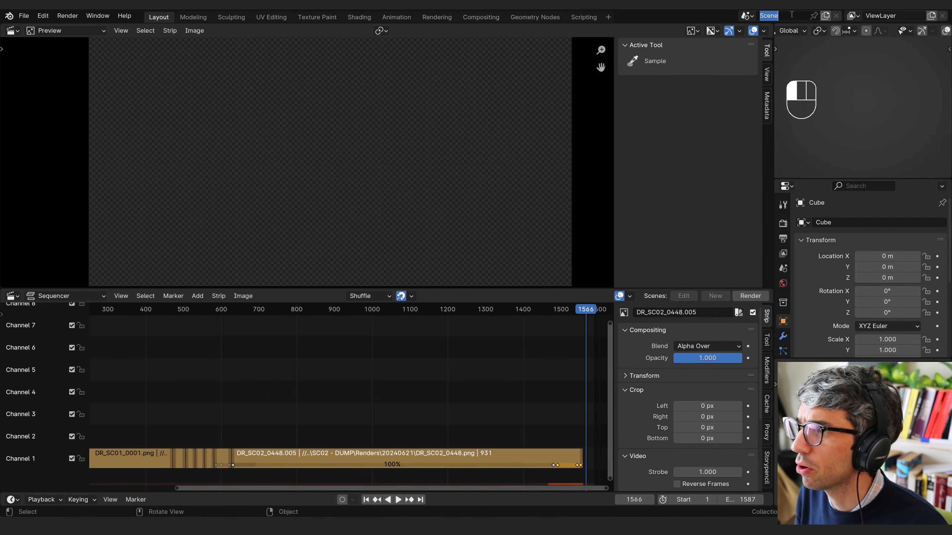
text(Edit)
key(Return)
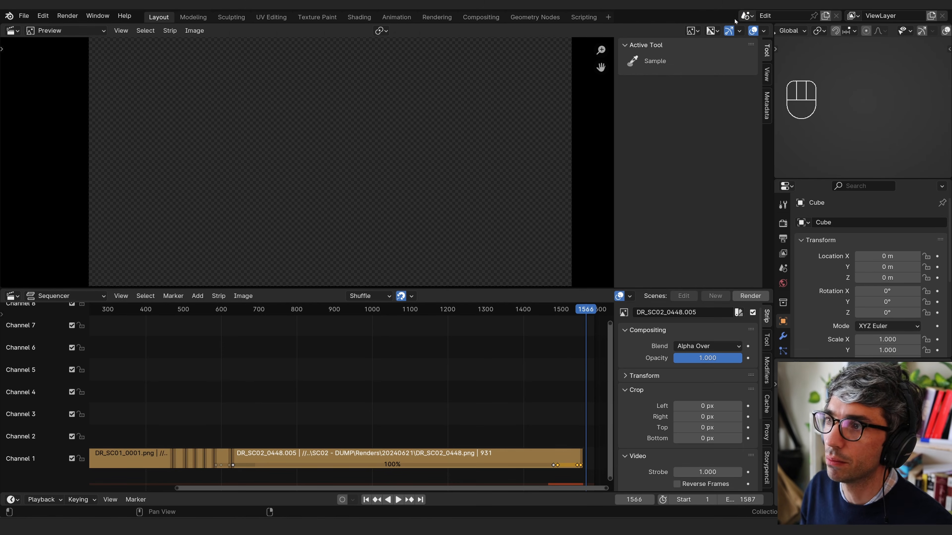
Step: Check the list of scenes and create a new empty scene alongside Edit
click(746, 16)
click(746, 16)
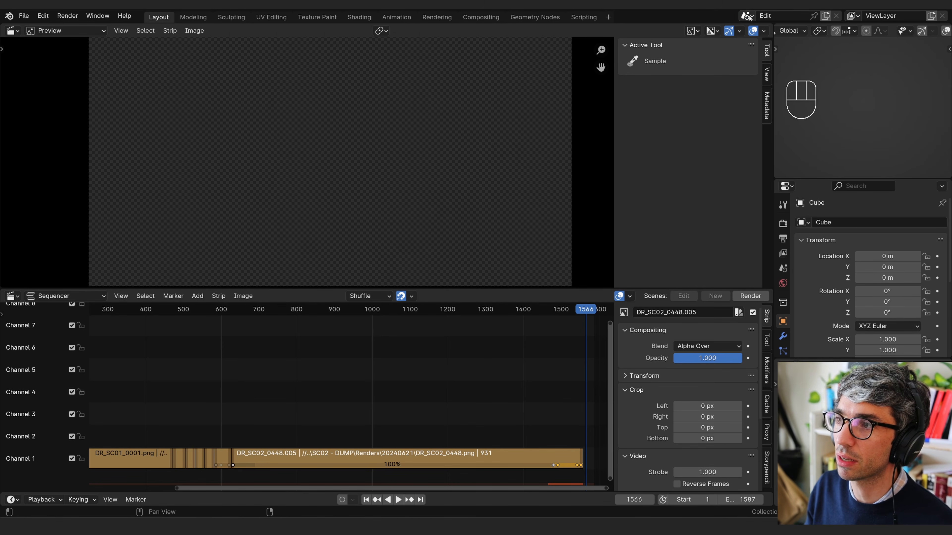
click(749, 16)
click(745, 16)
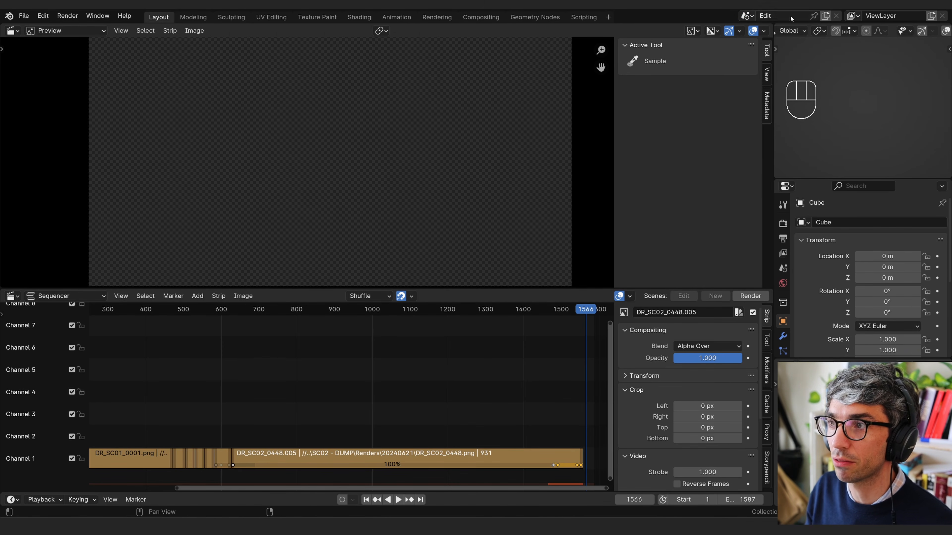
click(825, 16)
click(781, 35)
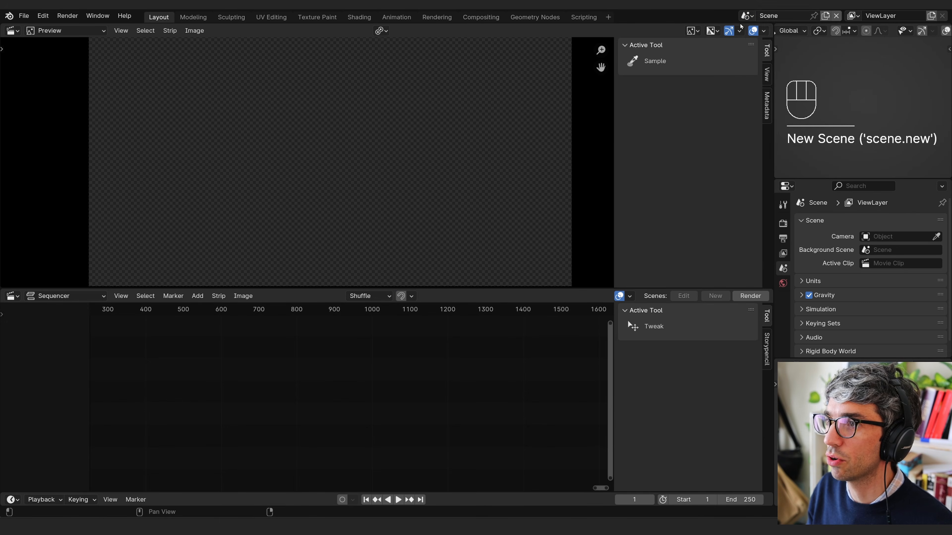
Step: Switch back from the new scene to the Edit scene
click(746, 16)
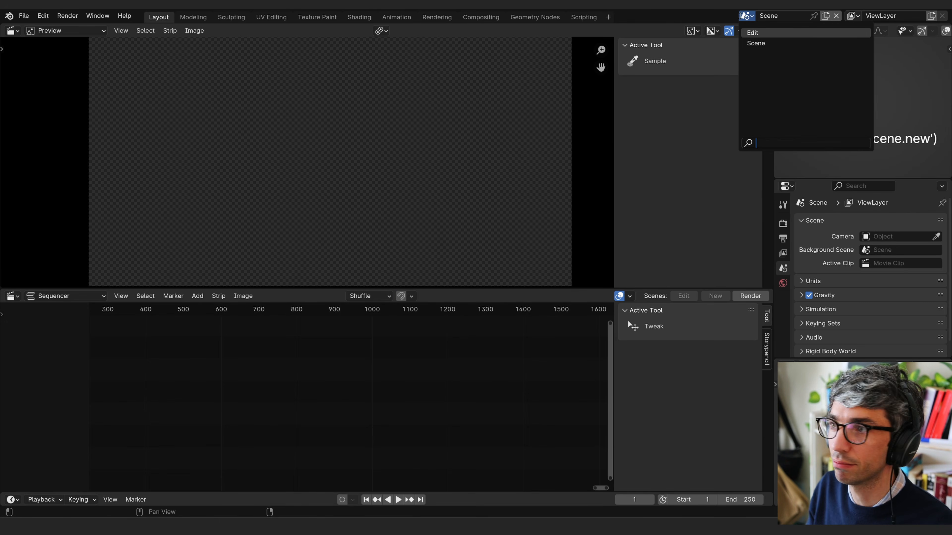
click(740, 15)
click(744, 16)
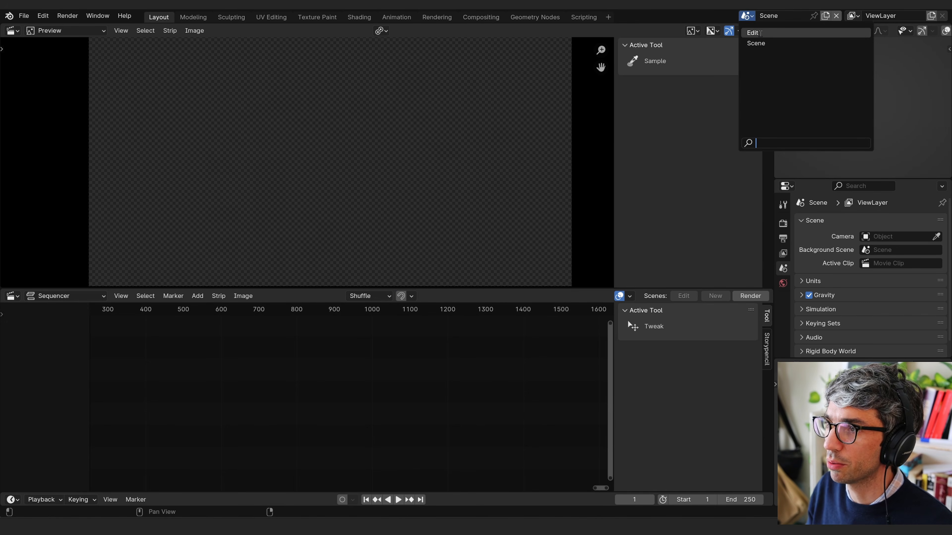
click(753, 32)
Step: Extend the Edit scene's end frame to 1981, past the last DR_SC02 strip
scroll(637, 416, down, 3)
scroll(543, 379, down, 1)
middle_drag(519, 360, 353, 349)
click(476, 397)
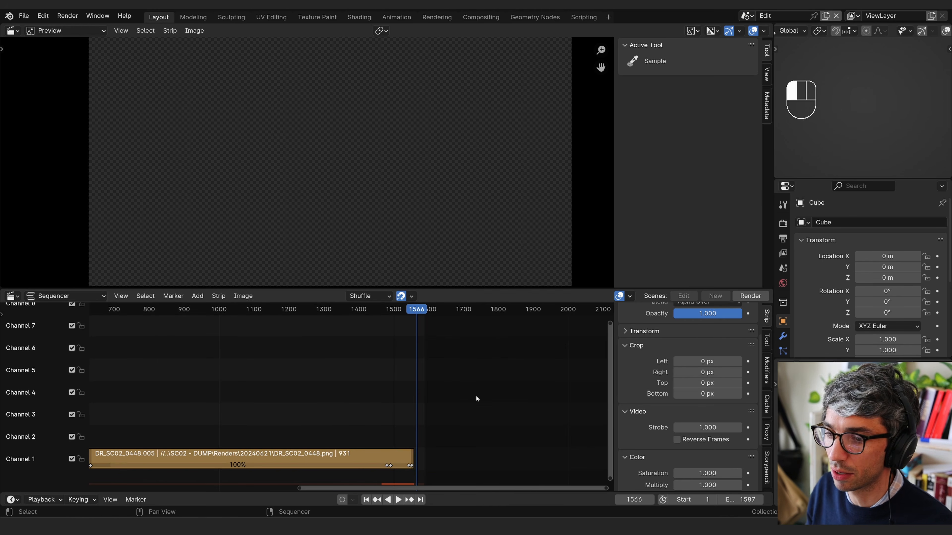
drag(752, 499, 764, 494)
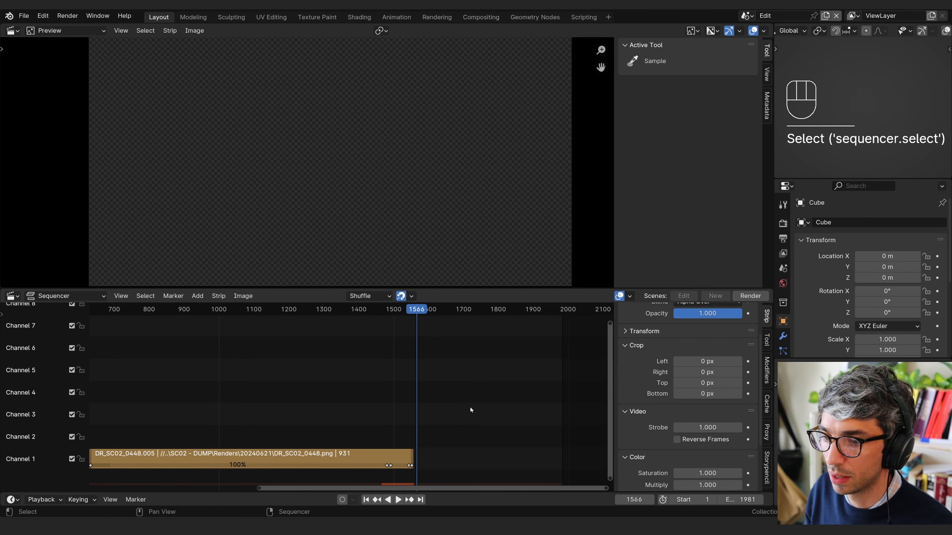
Step: Look at the scenes available to add as a strip in the Edit scene's sequencer
key(shift+a)
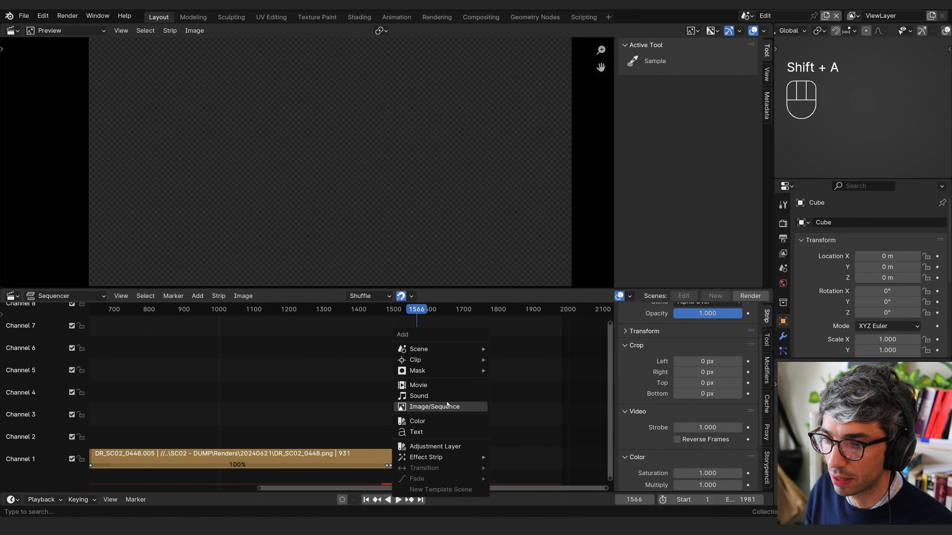
mouse_move(436, 351)
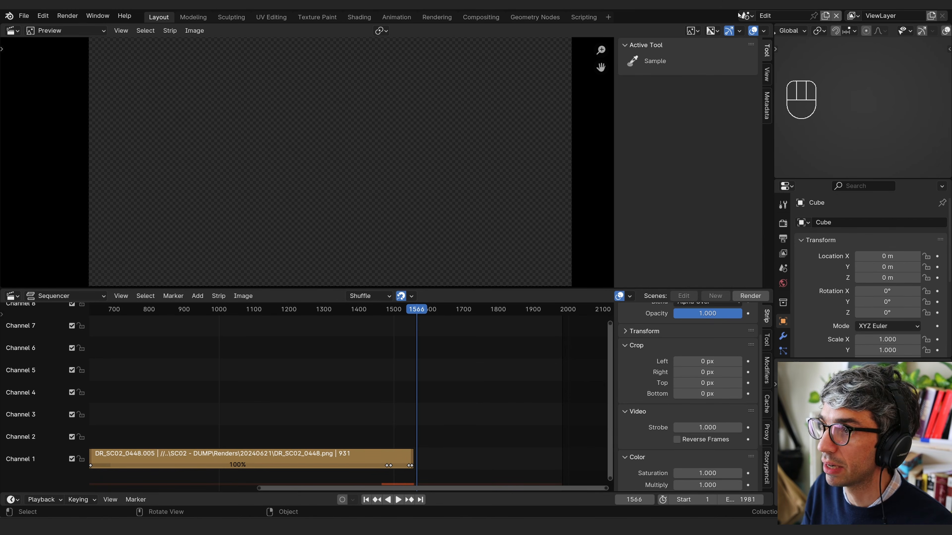
Step: Switch to the new empty scene and rename it SC03_Hallway
click(747, 16)
click(775, 39)
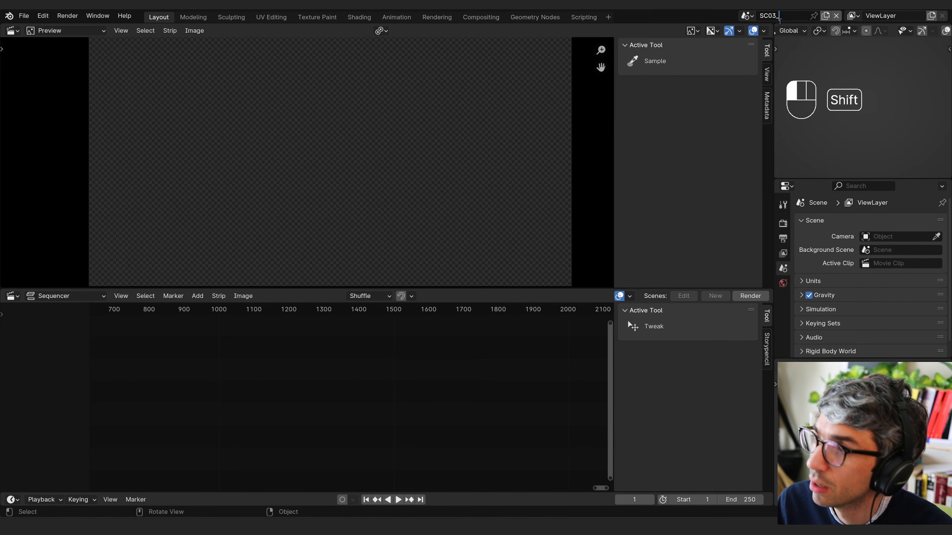
text(ay)
key(Return)
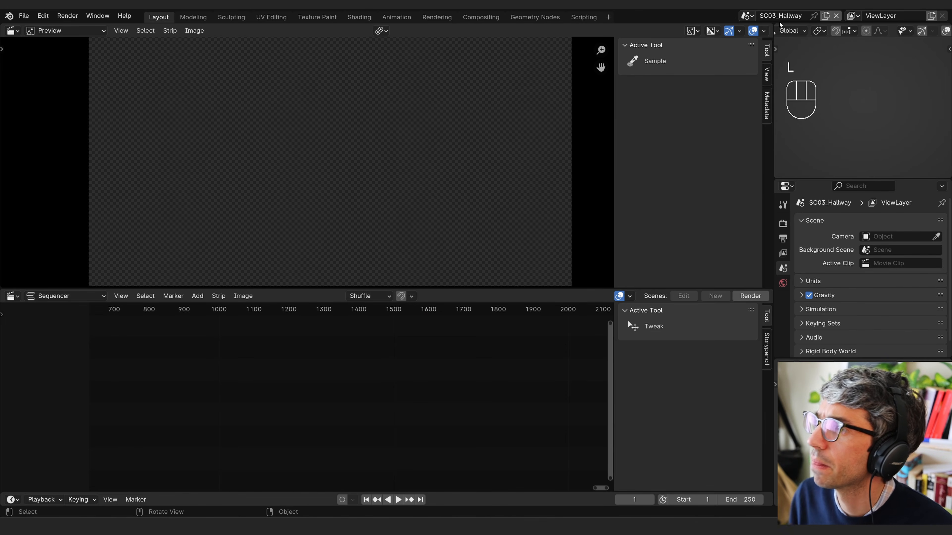
Step: Return to the Edit scene and add SC03_Hallway as a scene strip in its sequencer
click(746, 15)
click(757, 33)
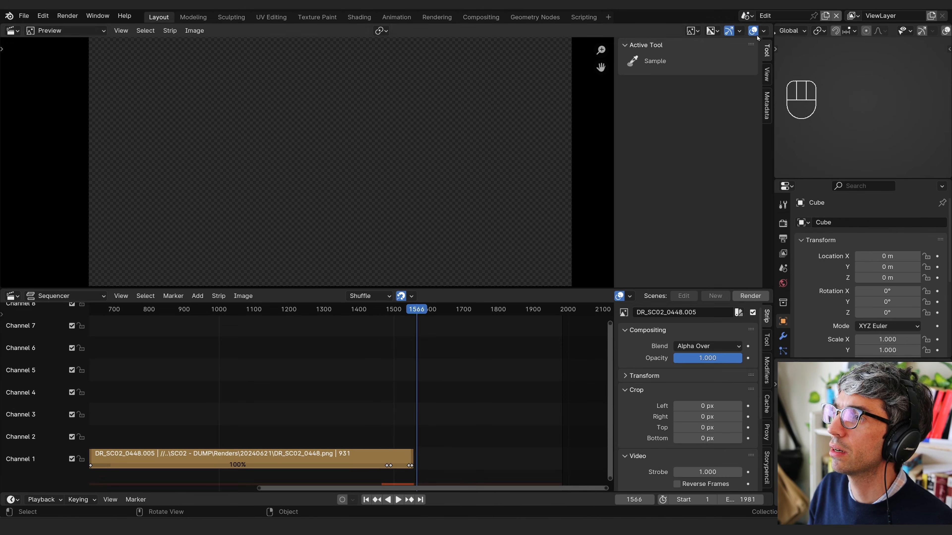
key(shift+a)
mouse_move(433, 321)
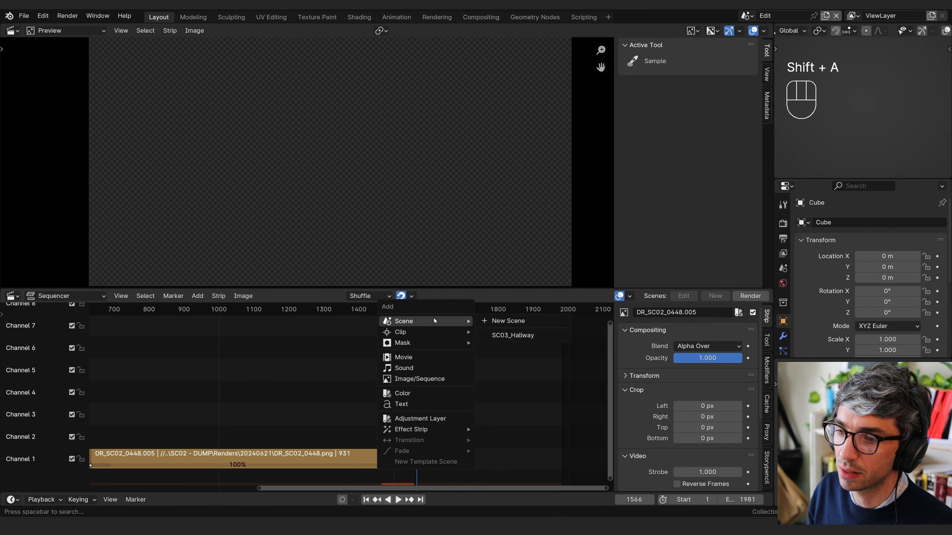
click(519, 335)
Step: Slide the SC03_Hallway strip along channel 1 and remove the gap between it and the last DR_SC02 strip
key(g)
key(g)
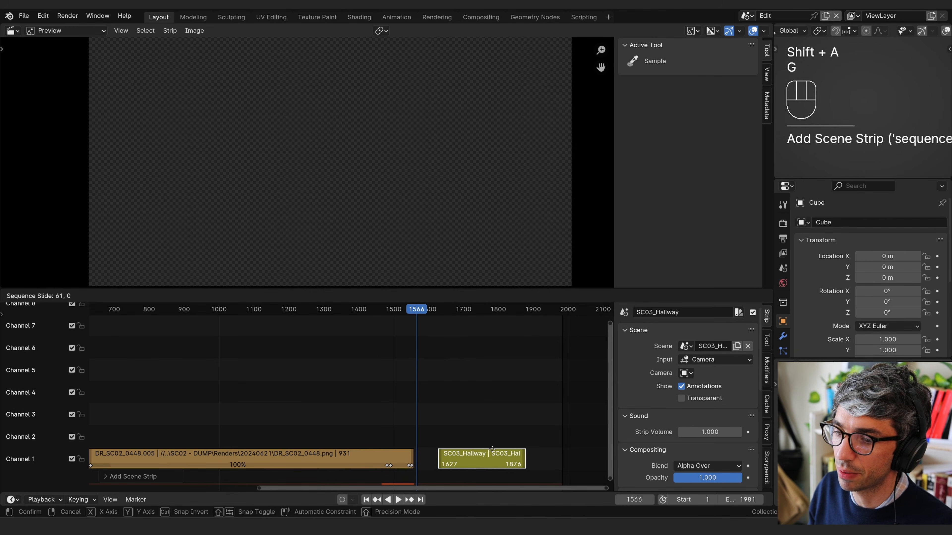
click(474, 466)
key(BackSpace)
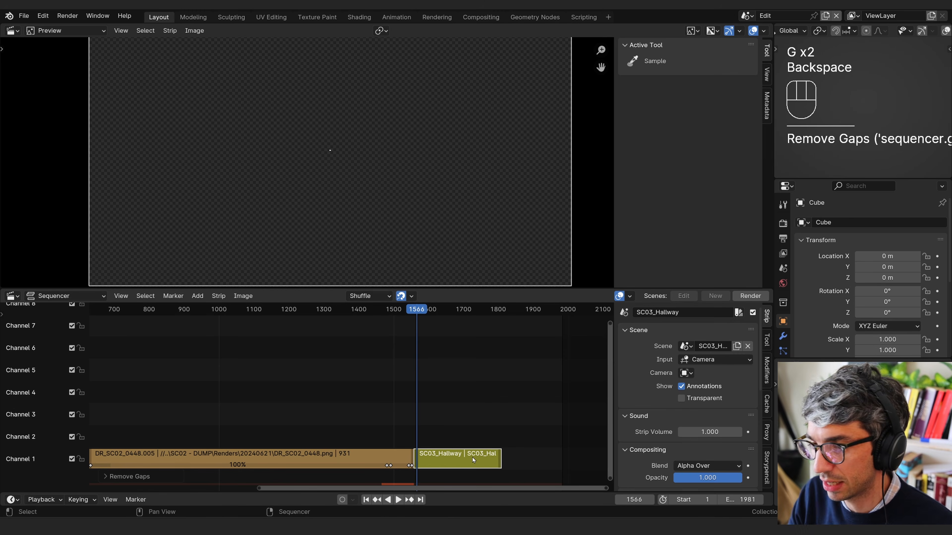
click(500, 414)
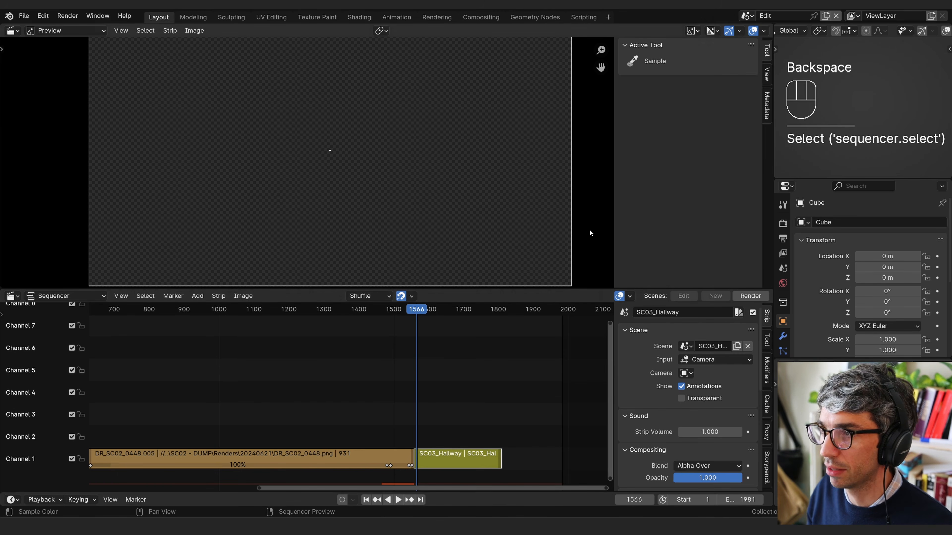
Step: Compare the SC03_Hallway scene's sequencer with the Edit scene's by switching between the two scenes
click(743, 16)
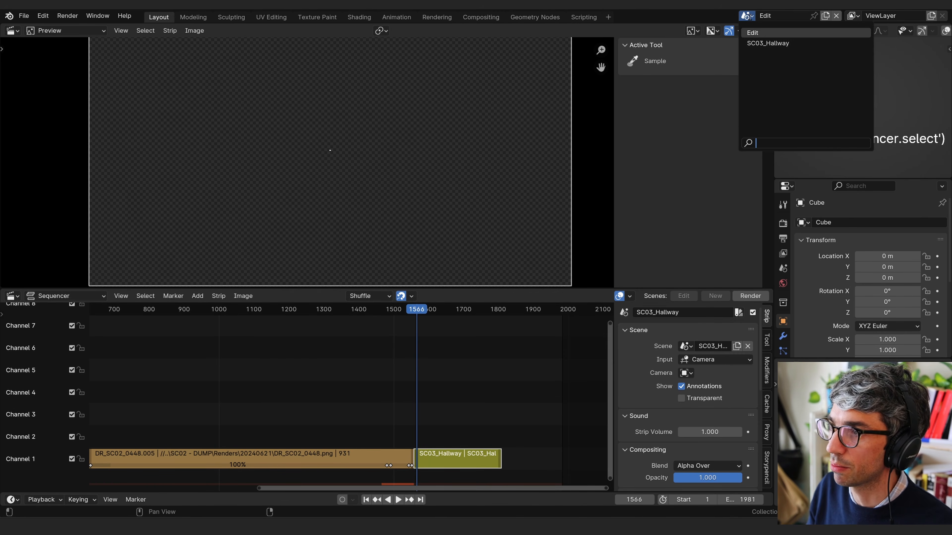
click(746, 42)
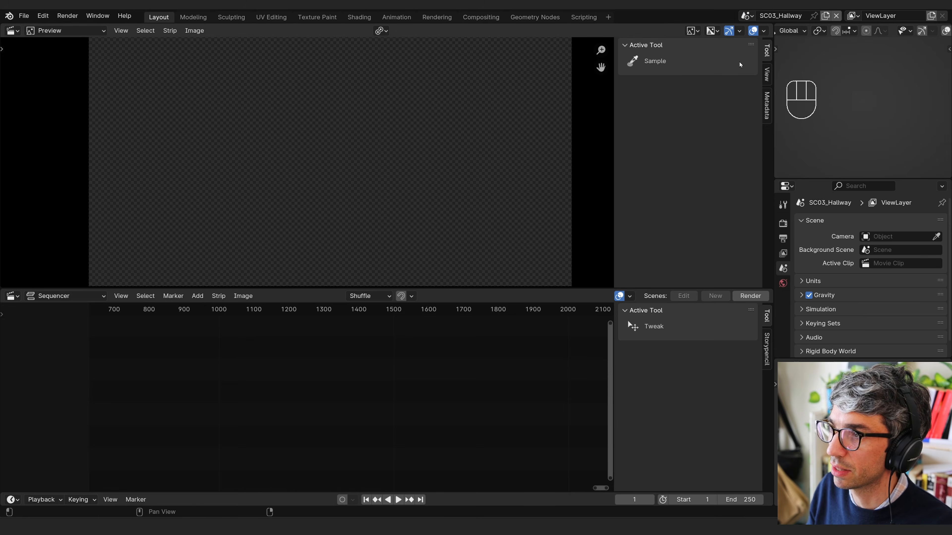
click(751, 15)
click(749, 33)
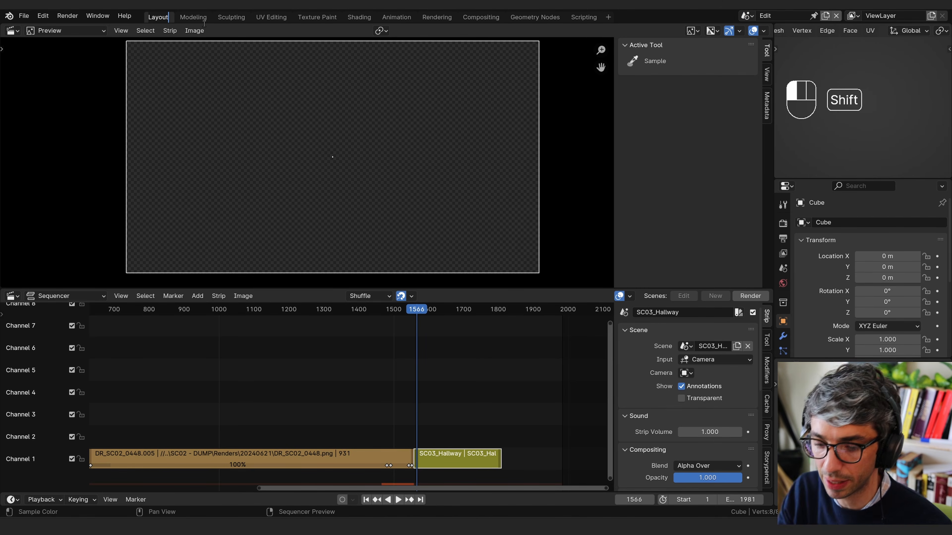
Step: Rename the Layout workspace to Edit
text(t)
key(Return)
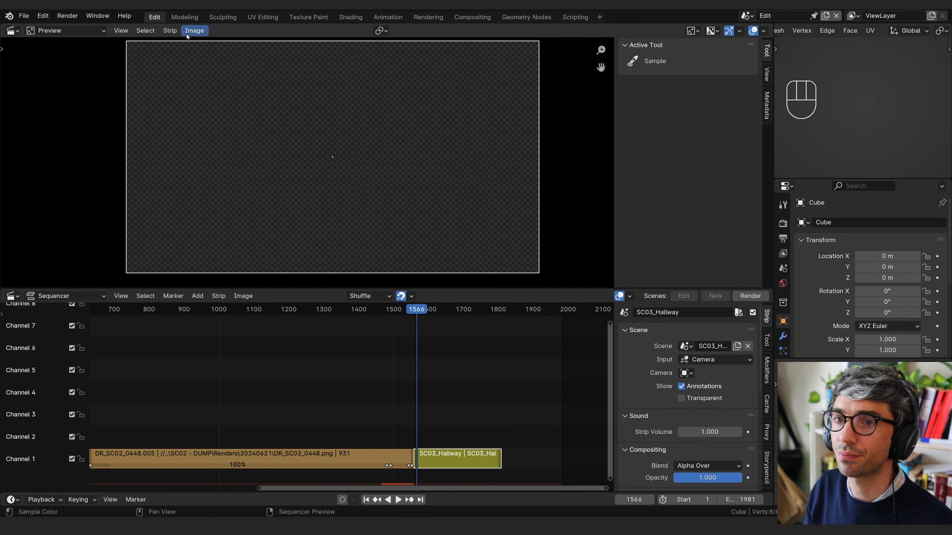
Step: Delete all the default workspaces from Modeling through Scripting, keeping only the Edit workspace
right_click(190, 20)
click(153, 47)
right_click(187, 19)
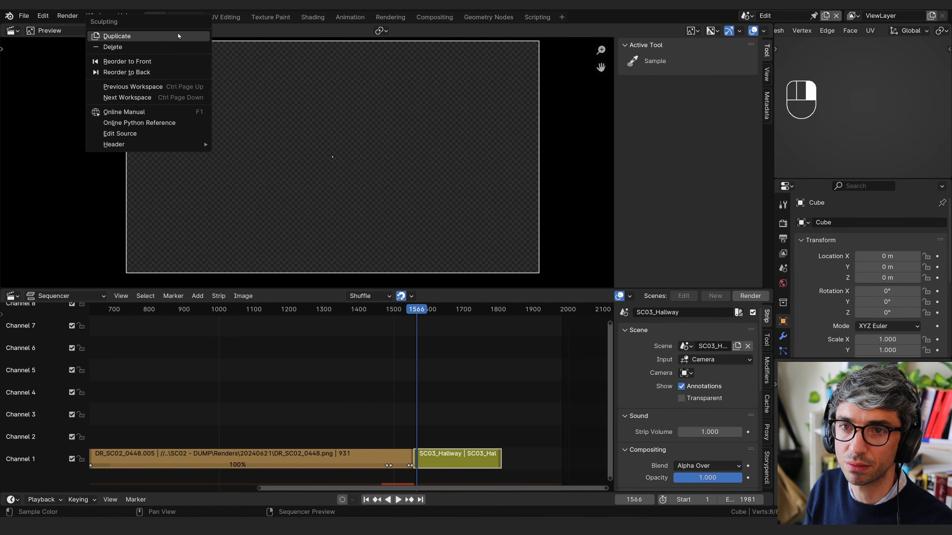
click(150, 47)
right_click(173, 19)
click(144, 46)
right_click(188, 21)
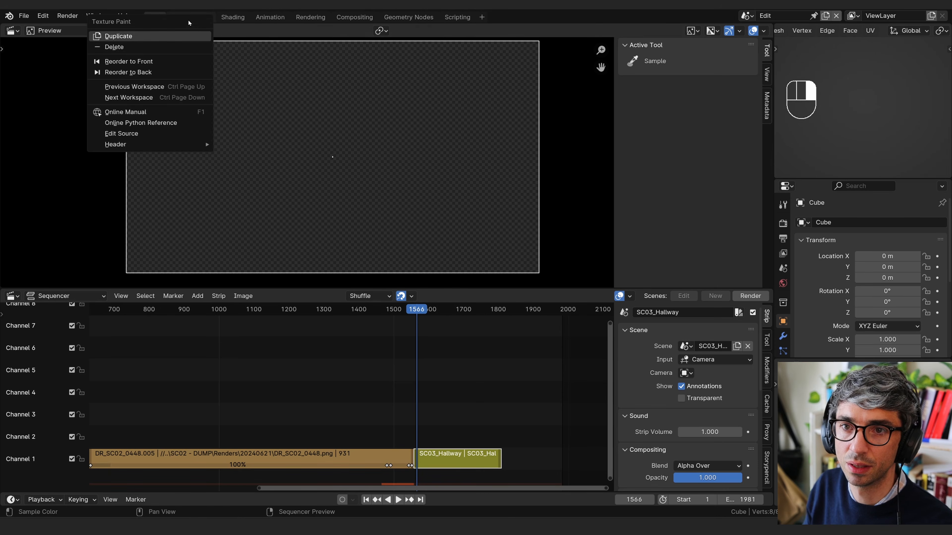
click(154, 46)
right_click(184, 20)
click(155, 47)
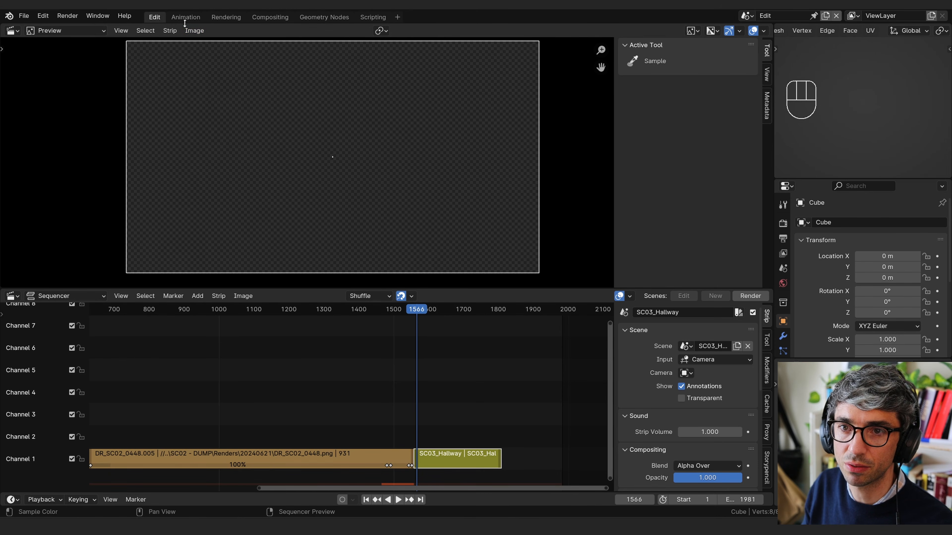
right_click(185, 23)
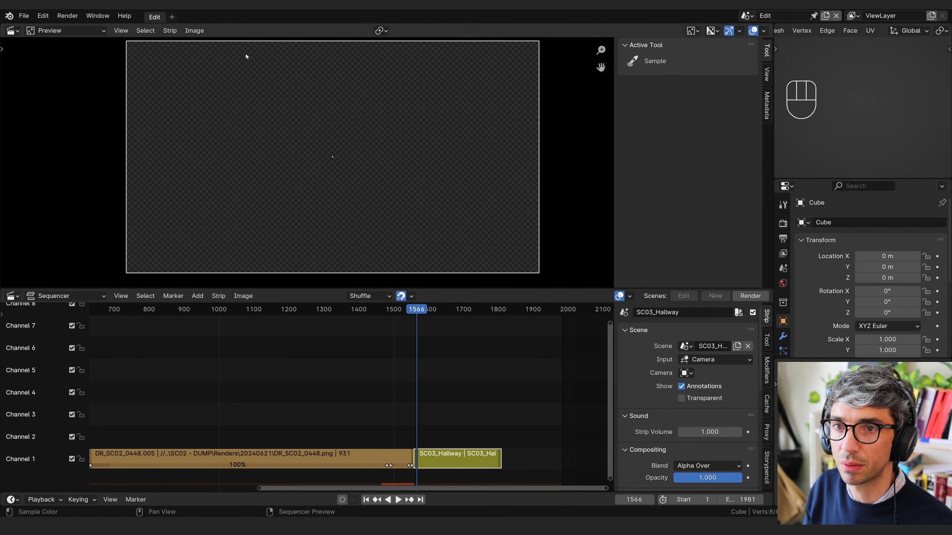
Step: Add a new general Layout workspace alongside the Edit workspace
click(171, 16)
mouse_move(156, 36)
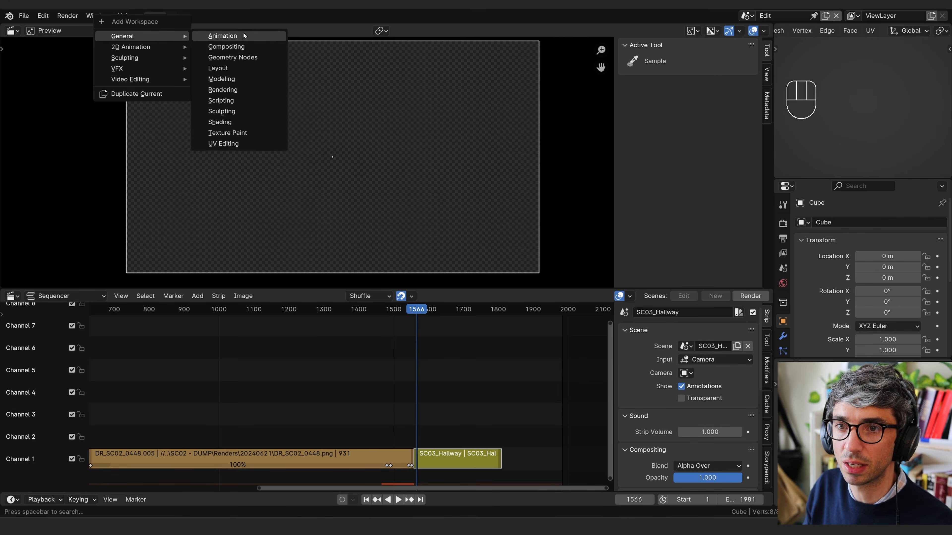
click(221, 69)
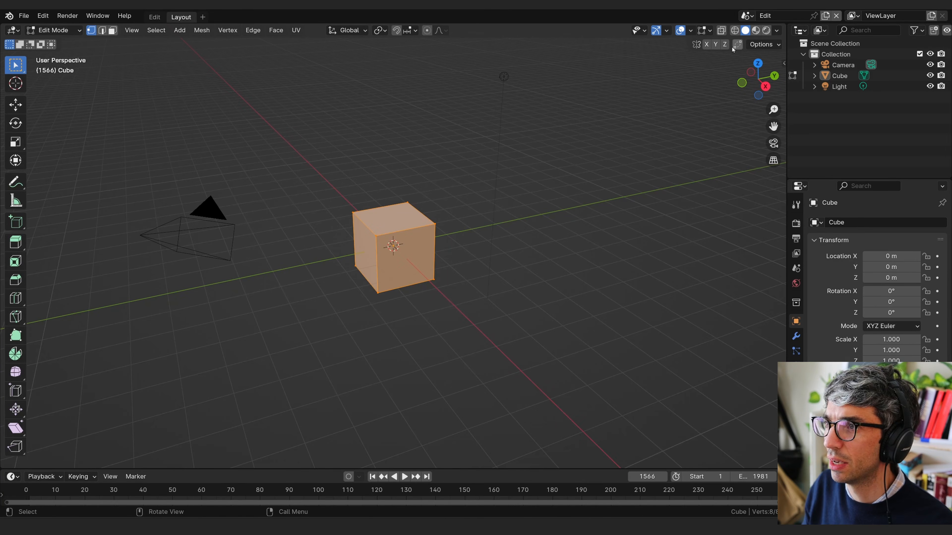
Step: Switch to the SC03_Hallway scene in the Layout workspace and inspect its 3D space
click(745, 15)
click(766, 45)
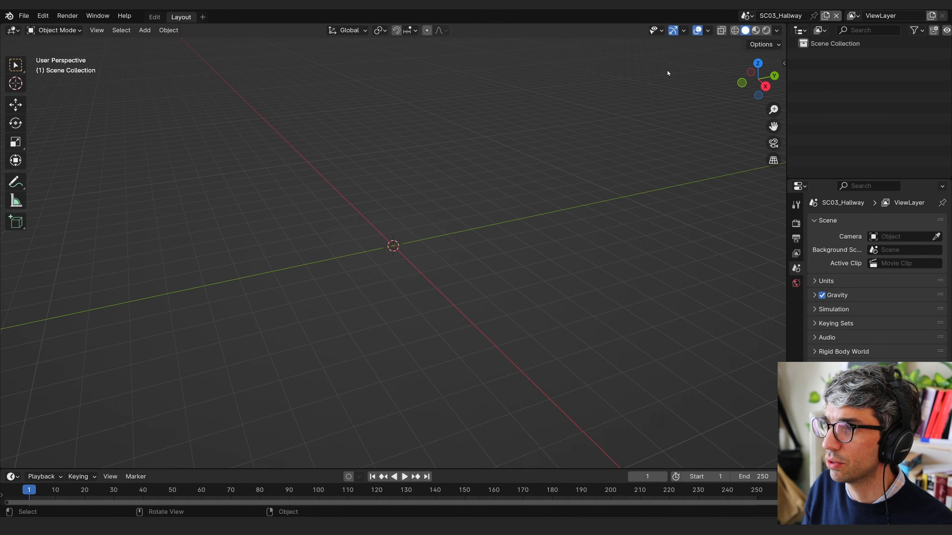
middle_drag(667, 72, 445, 212)
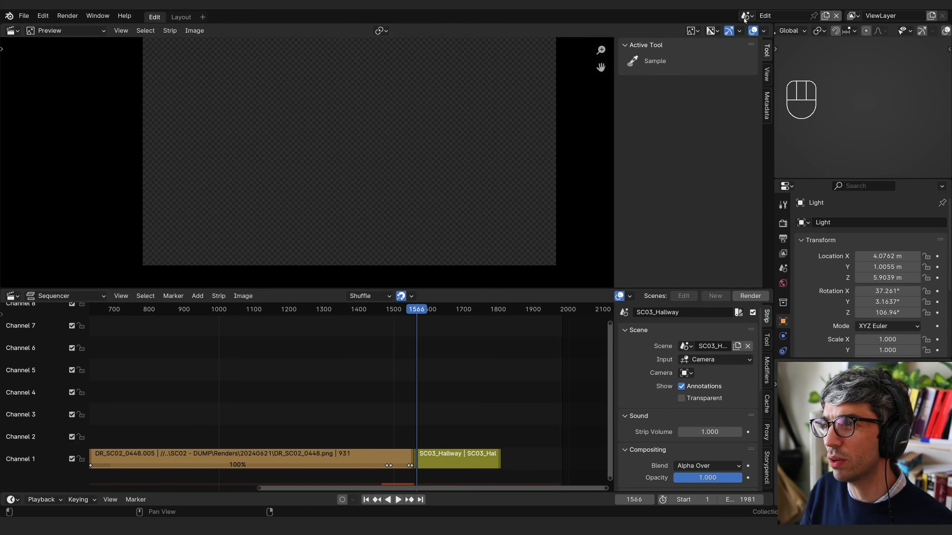
Step: In the Edit workspace, switch to the SC03_Hallway scene and turn the sequencer preview area into a 3D Viewport
click(746, 16)
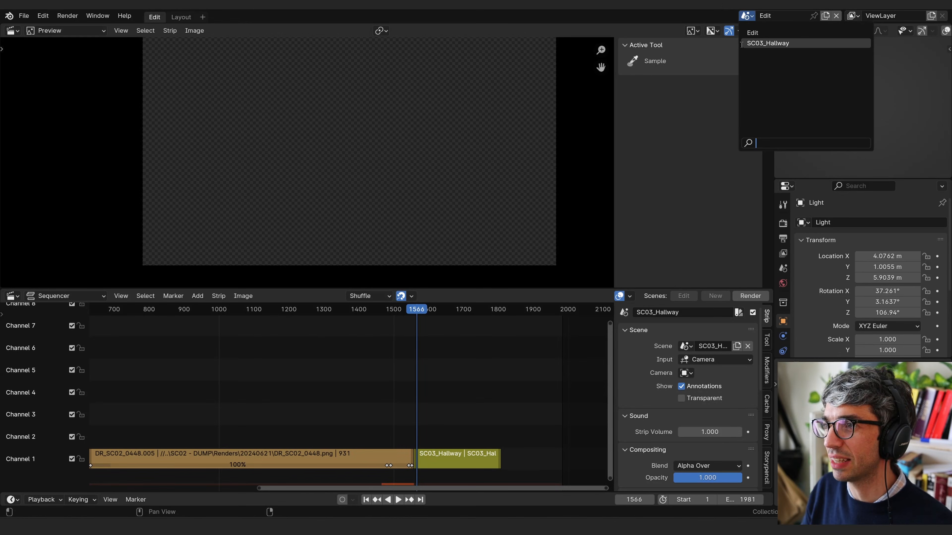
click(771, 42)
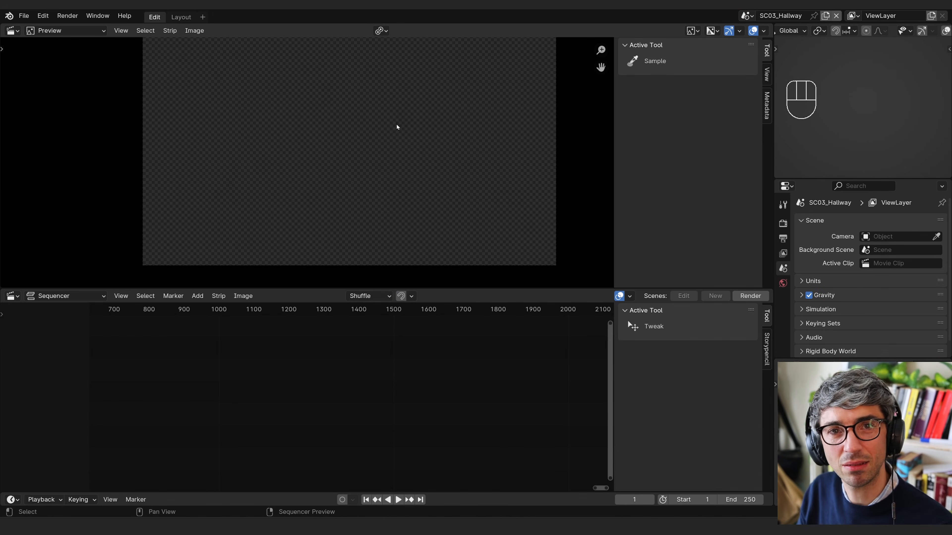
click(12, 31)
click(71, 67)
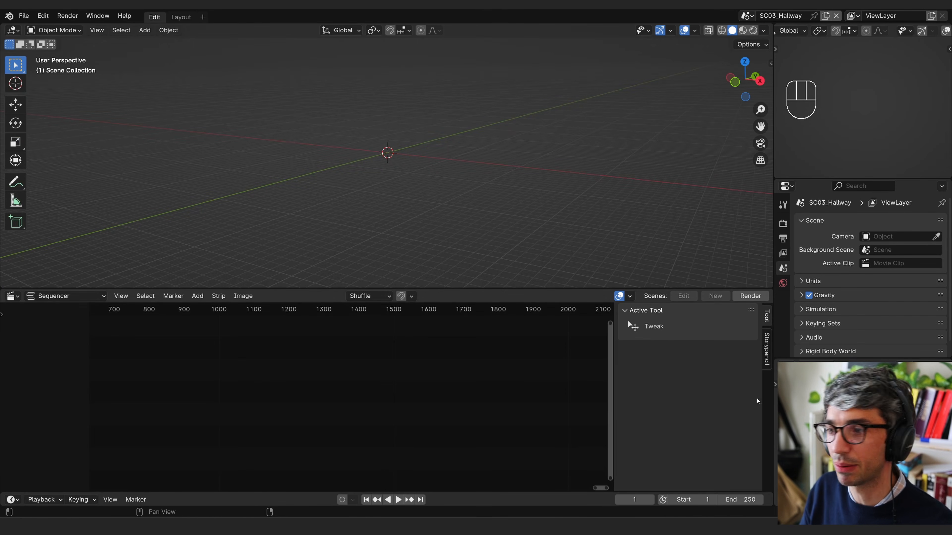
middle_drag(449, 106, 414, 133)
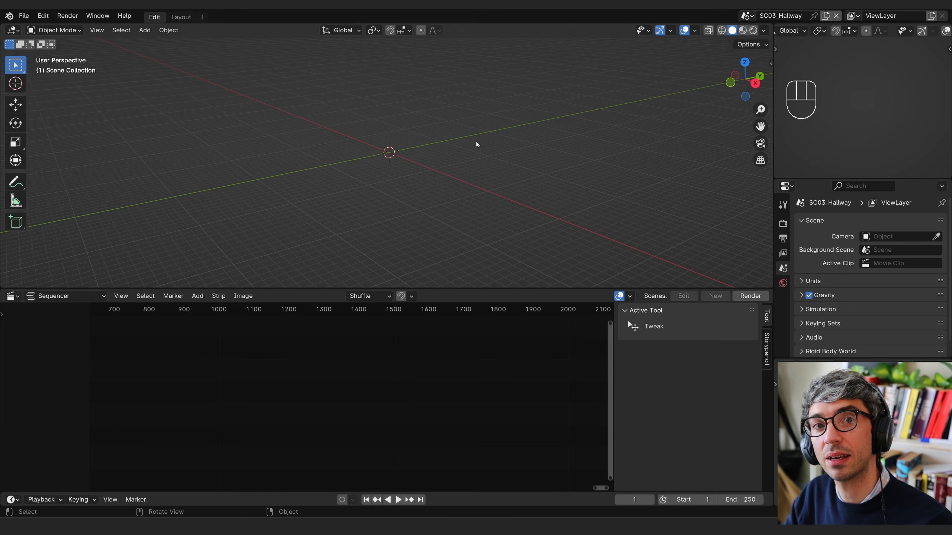
Step: Switch back to the Edit scene and restore the 3D Viewport area to the Video Sequencer preview
click(741, 17)
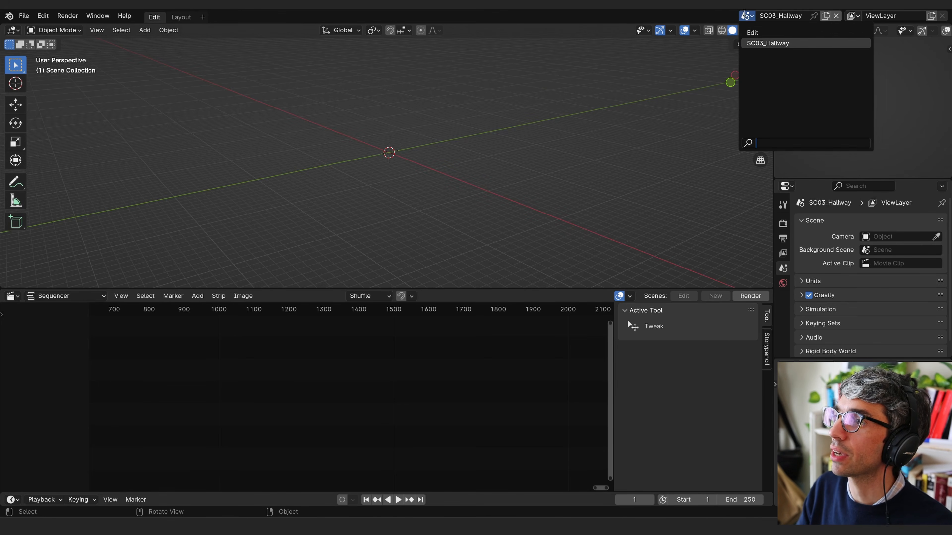
click(764, 32)
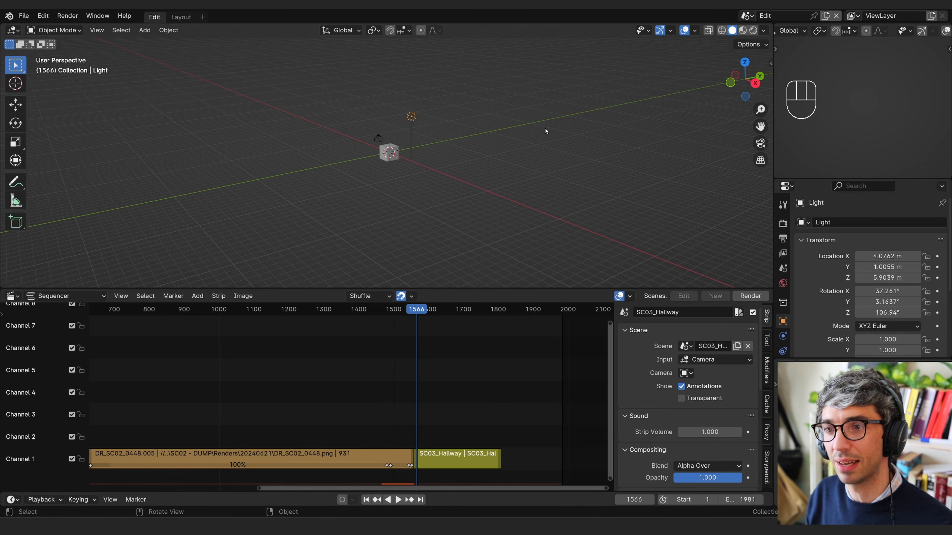
click(13, 31)
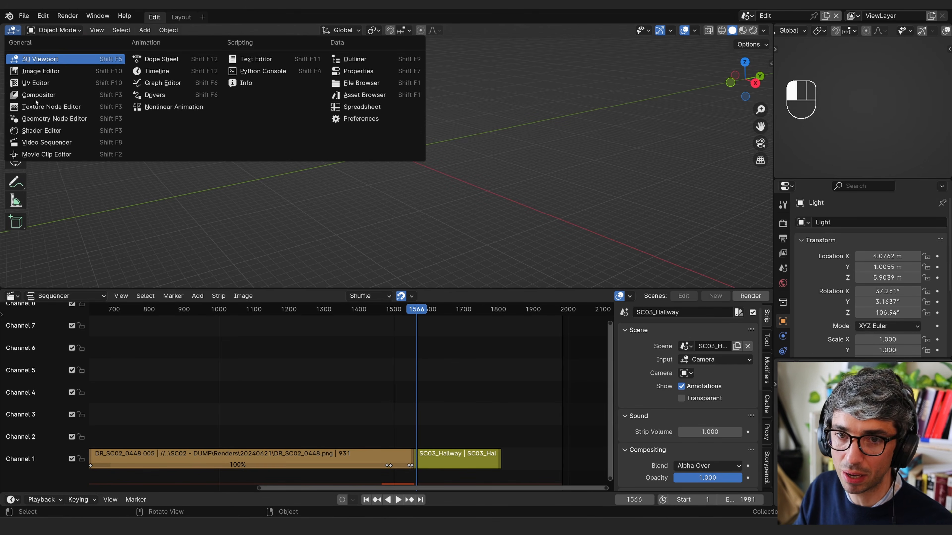
click(88, 142)
scroll(404, 129, down, 2)
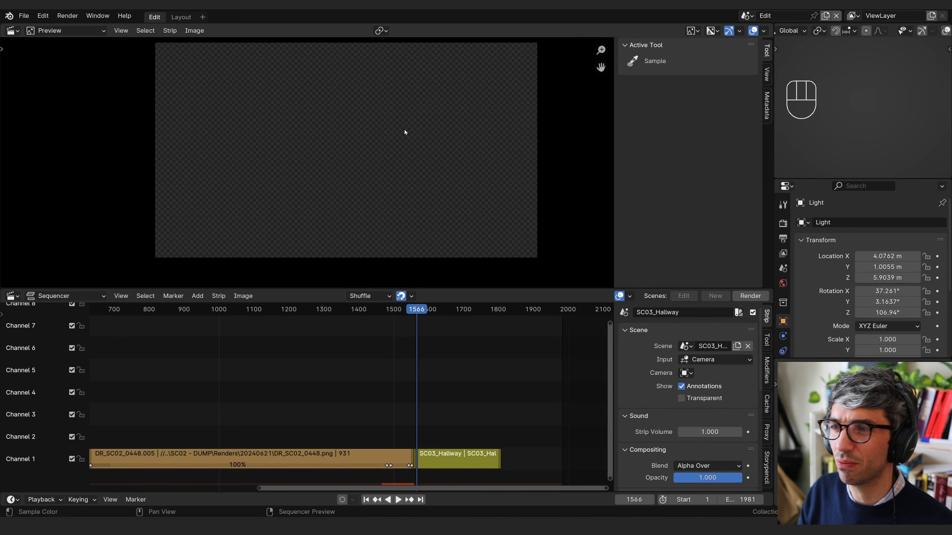
middle_drag(409, 130, 418, 143)
scroll(418, 143, up, 2)
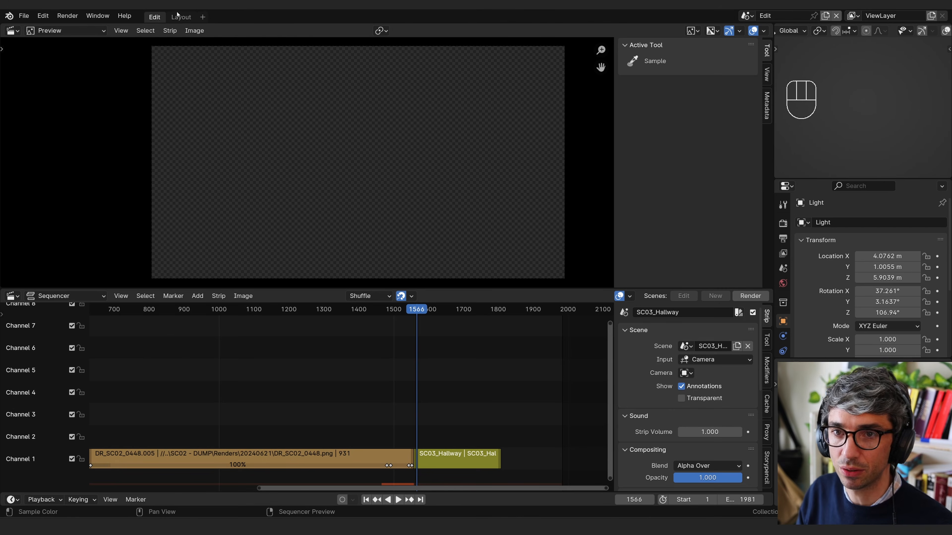
right_click(184, 21)
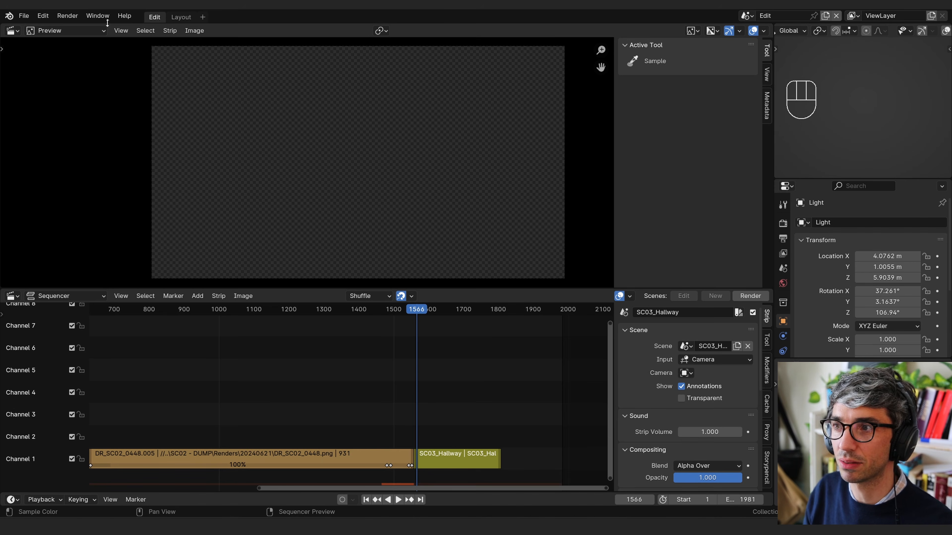
double_click(160, 18)
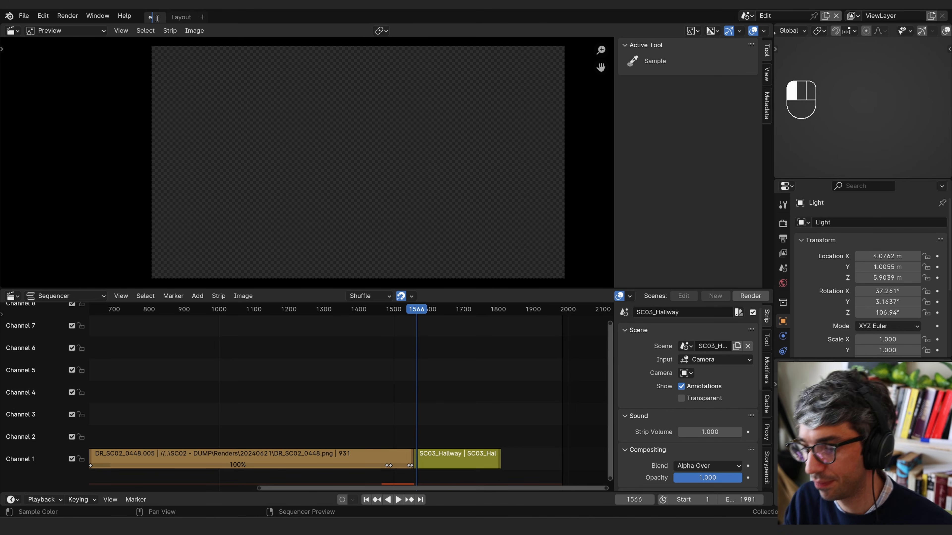
key(BackSpace)
key(Escape)
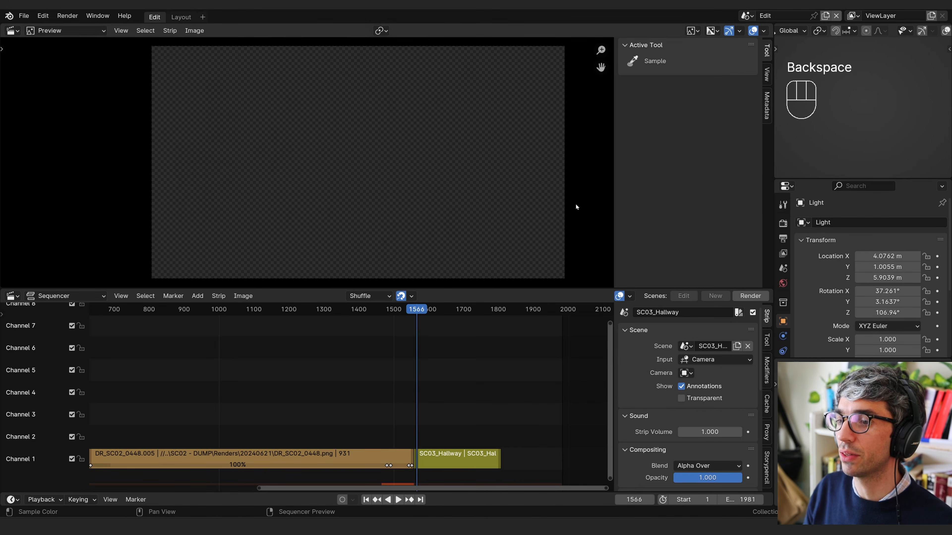
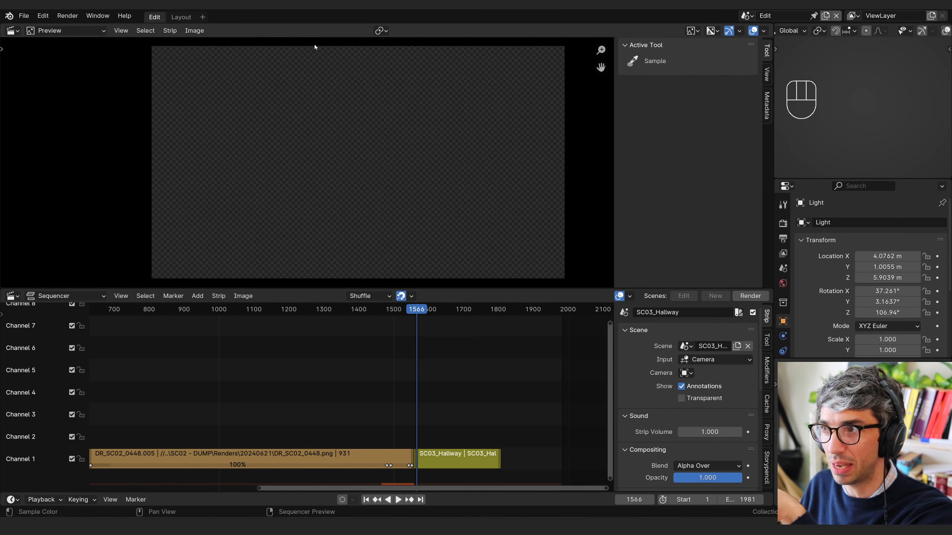
Step: Open the Layout workspace and make SC03_Hallway the active scene
click(179, 18)
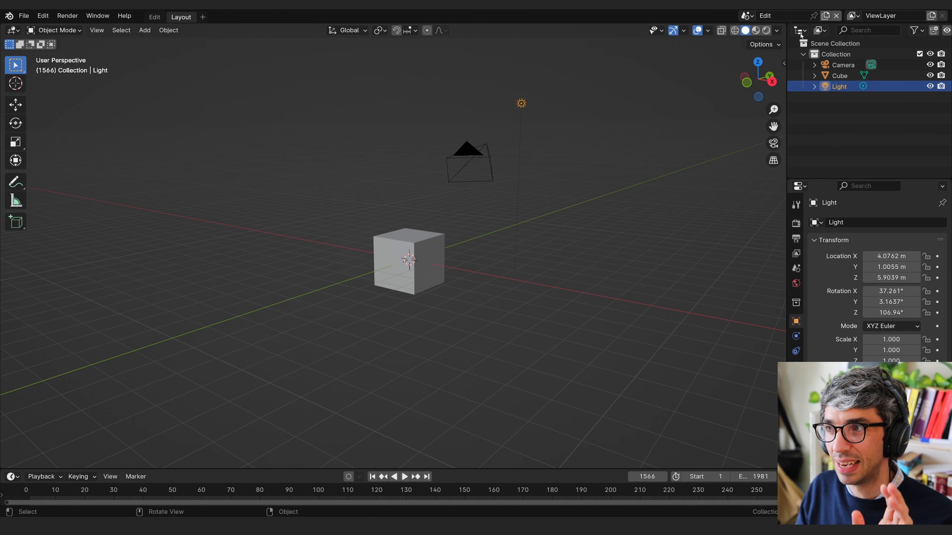
click(747, 15)
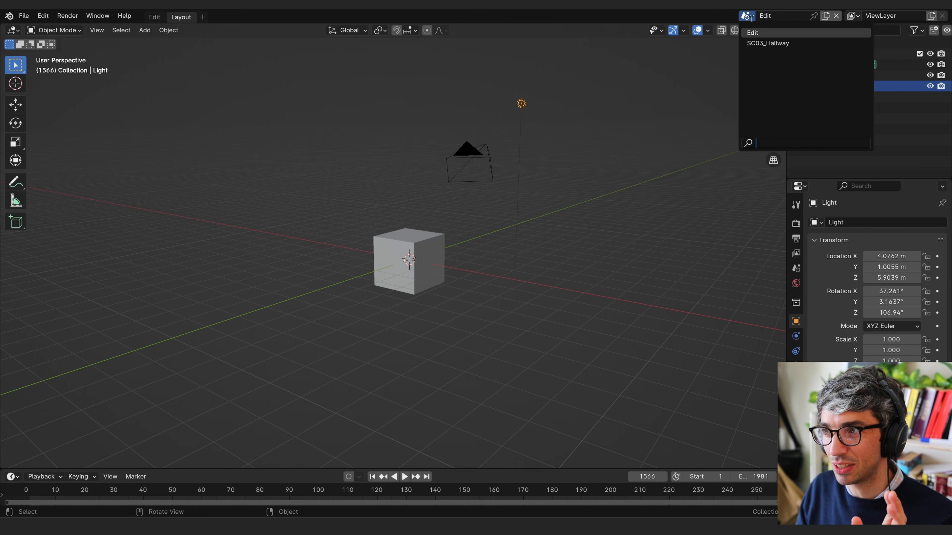
click(772, 44)
scroll(511, 225, up, 3)
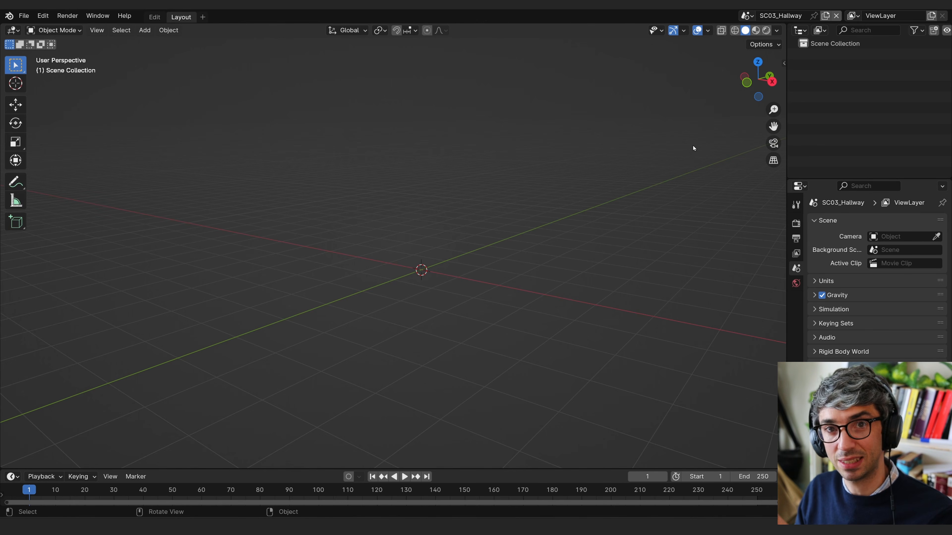
Step: Compare the Edit and Layout workspaces, then examine the empty 3D space of the SC03_Hallway scene in Layout
click(153, 17)
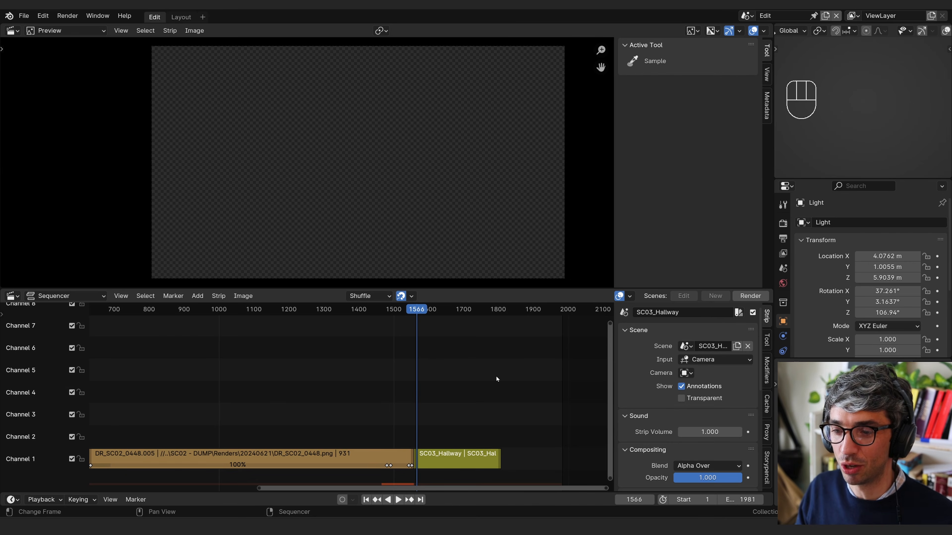
click(175, 16)
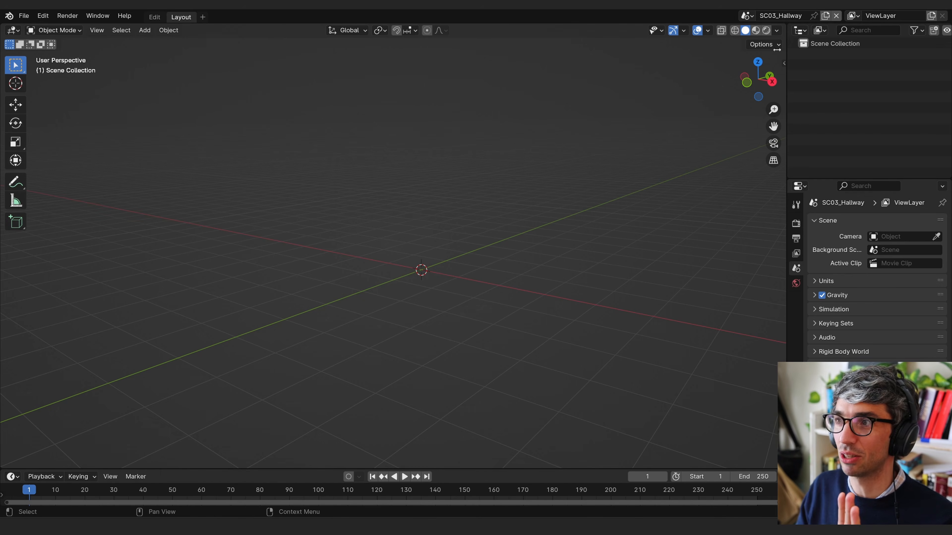
click(153, 16)
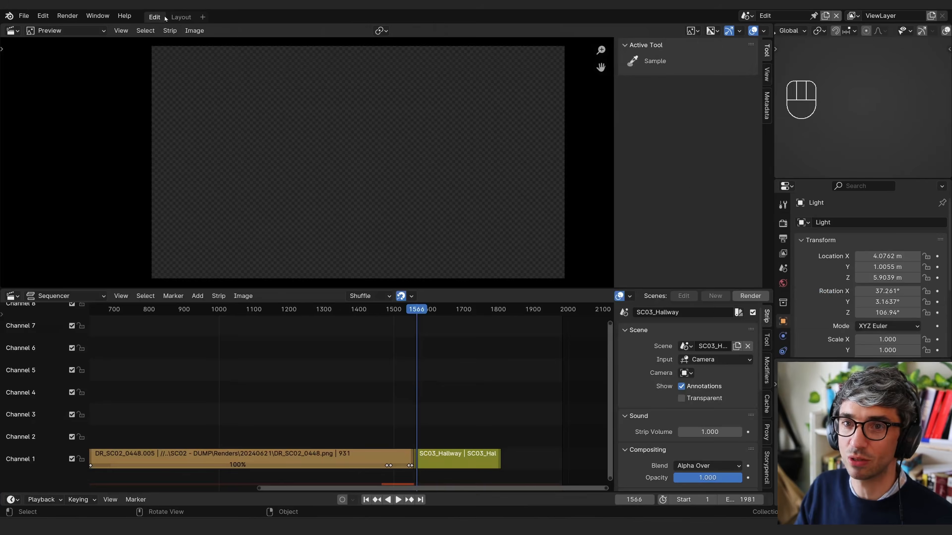
click(181, 16)
middle_drag(192, 93, 292, 227)
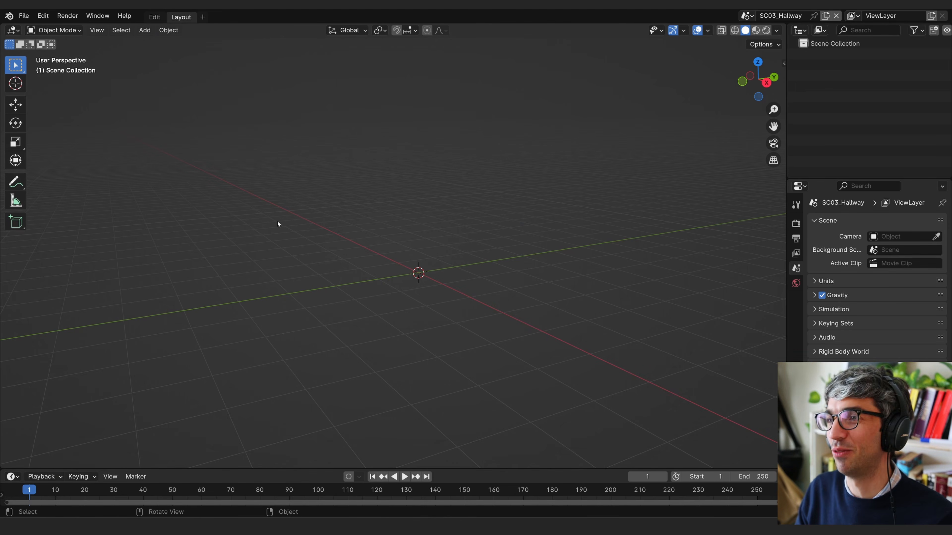
middle_drag(278, 223, 413, 257)
middle_drag(492, 290, 543, 282)
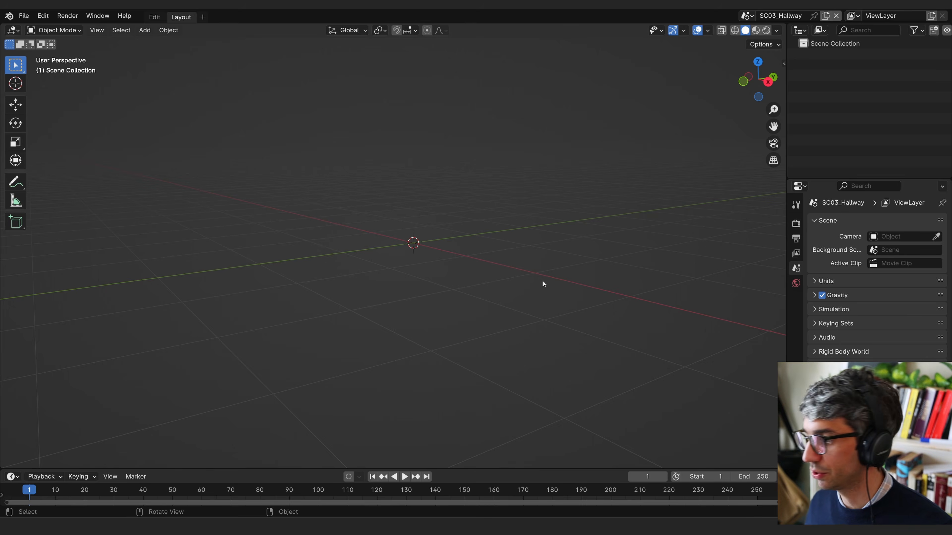
middle_drag(543, 281, 538, 163)
Step: Add a camera to the SC03_Hallway scene and check the view through it
key(shift+a)
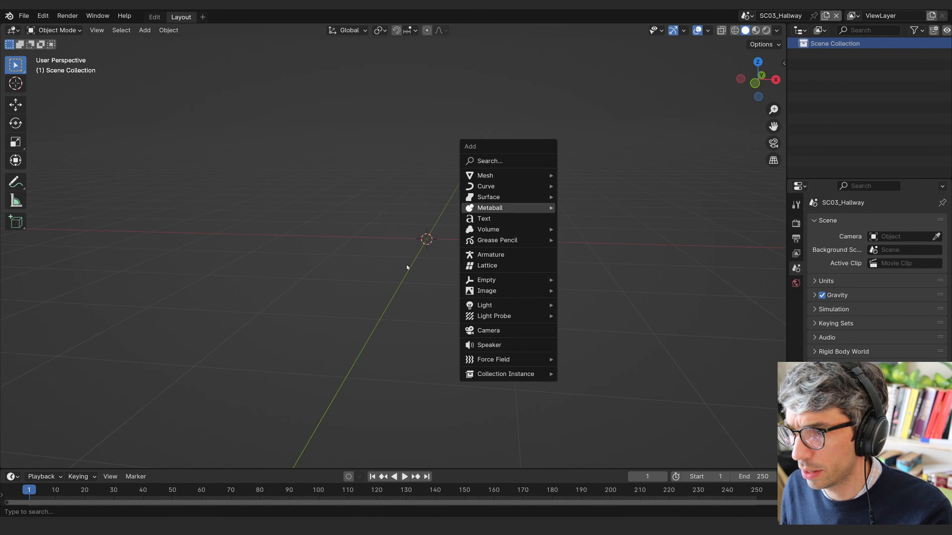
key(shift+a)
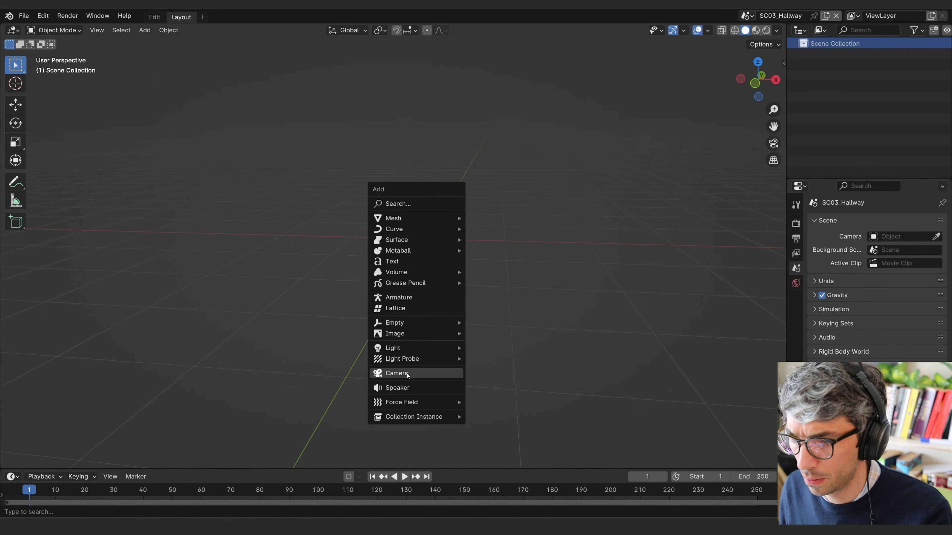
click(399, 373)
key(KP_0)
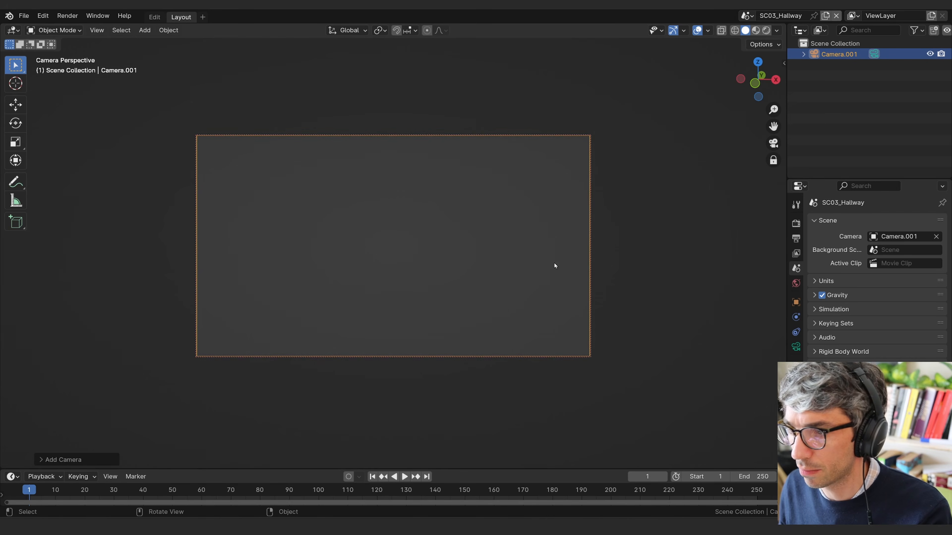
key(KP_0)
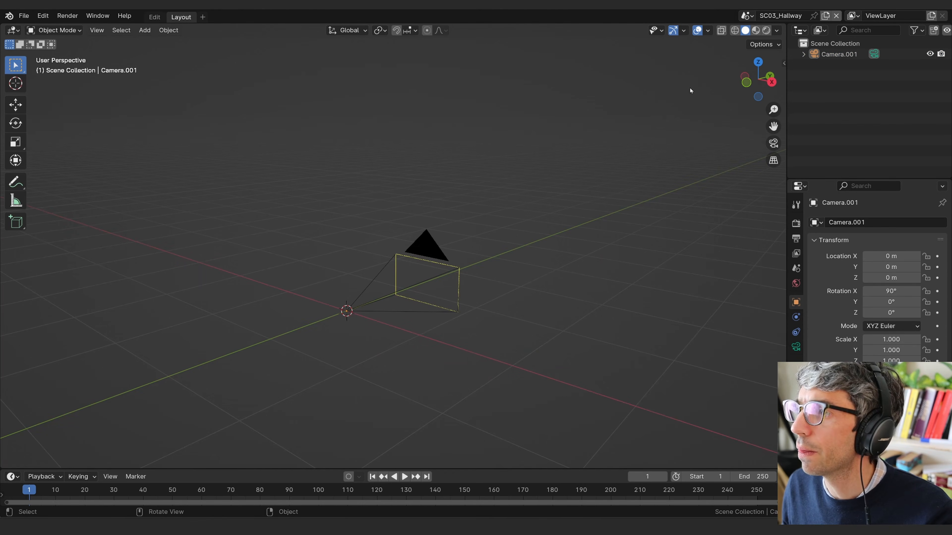
Step: Add a blank Grease Pencil object to the SC03_Hallway scene
key(shift+a)
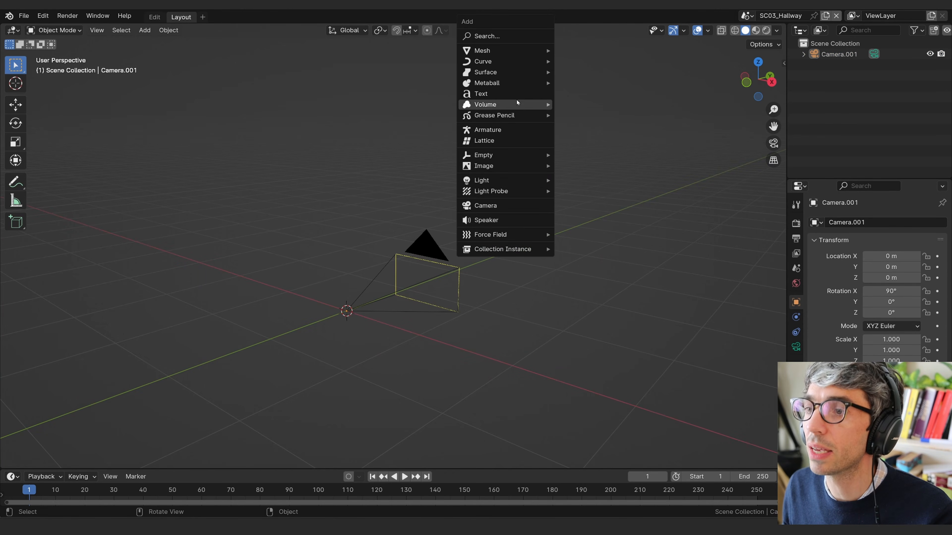
mouse_move(505, 115)
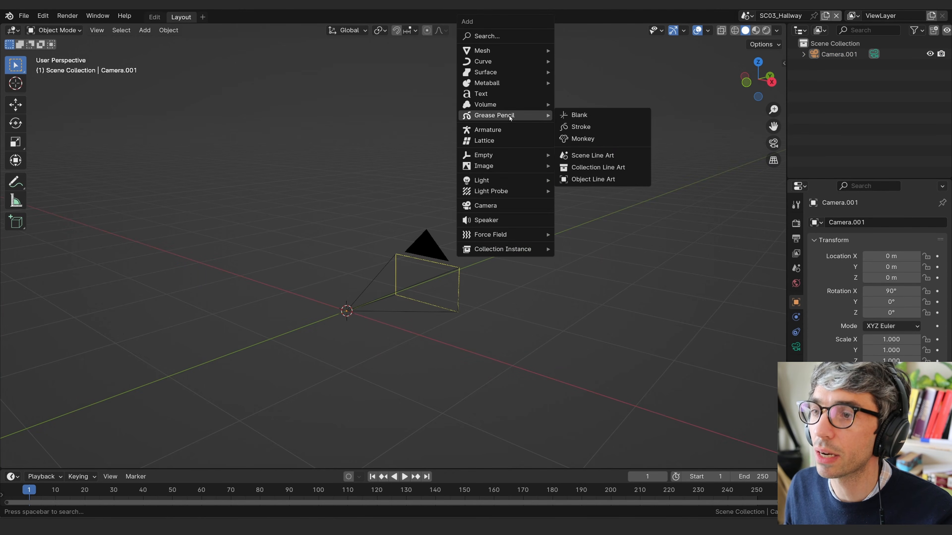
click(599, 116)
Step: Add a mesh plane placed along the Y axis in front of the camera and rotate it 90° about X
mouse_move(593, 133)
middle_down()
mouse_move(576, 212)
mouse_move(510, 230)
middle_up()
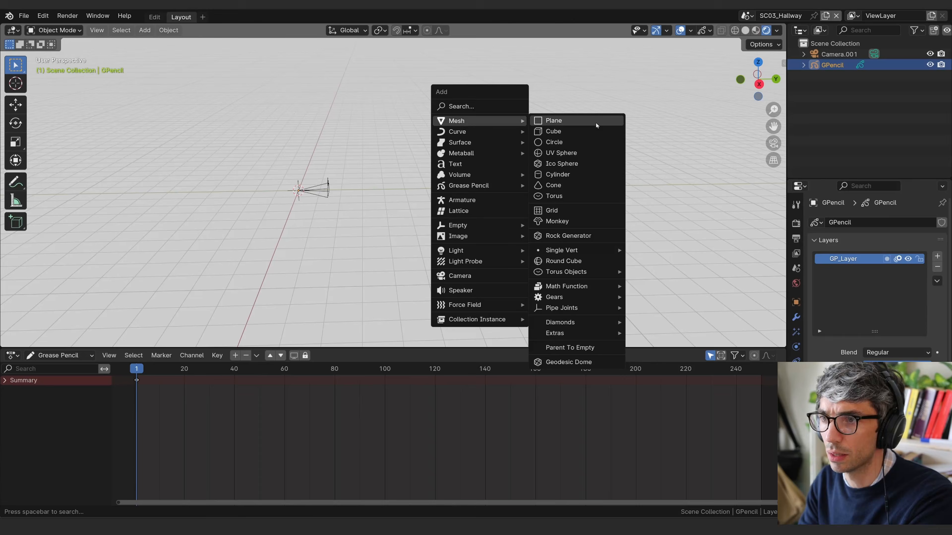
click(595, 122)
key(g)
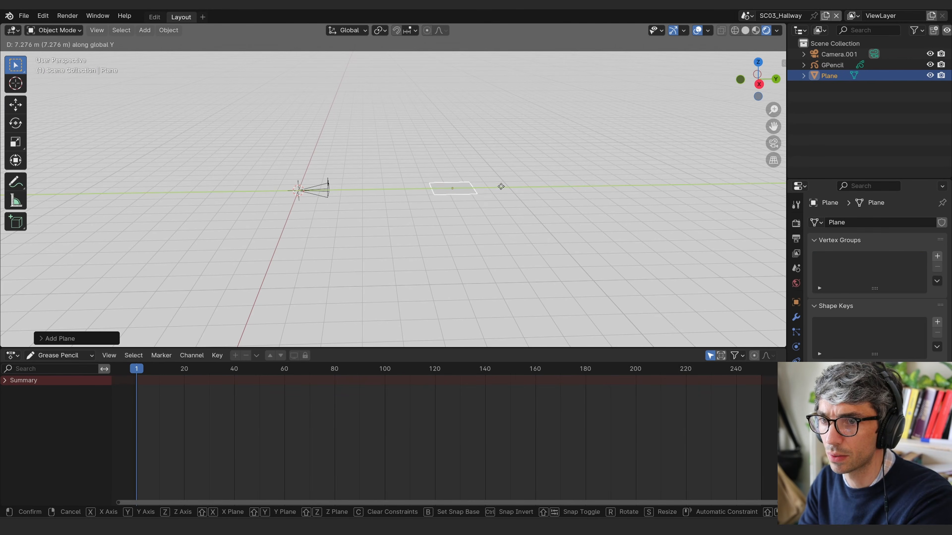
text(x90)
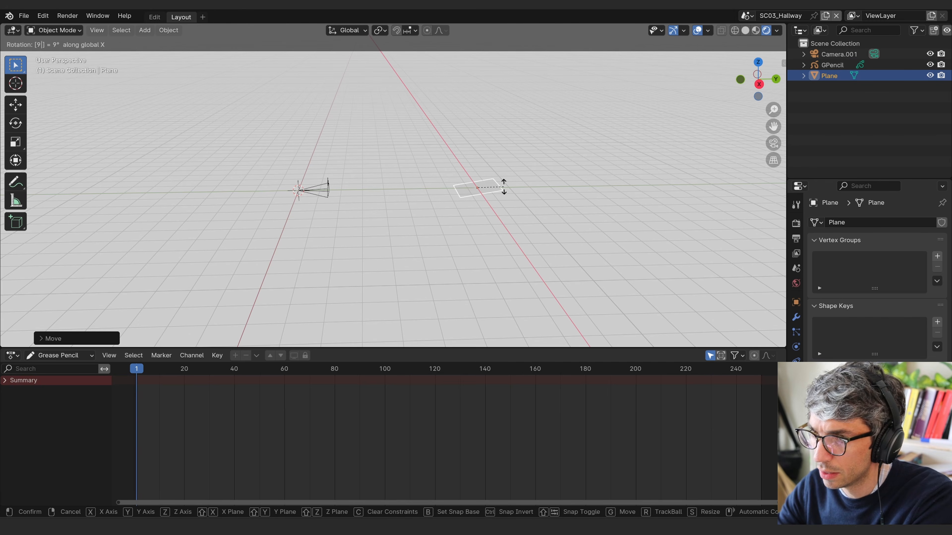
key(Return)
Step: Scale the upright plane up about 5 times so it fills the camera view
key(s)
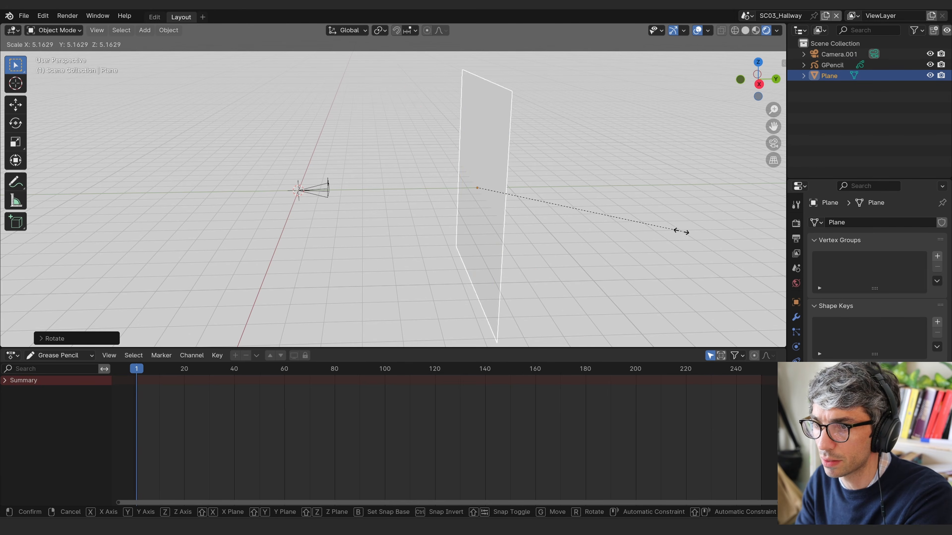
click(665, 226)
scroll(580, 204, left, 10)
scroll(580, 204, up, 3)
key(KP_0)
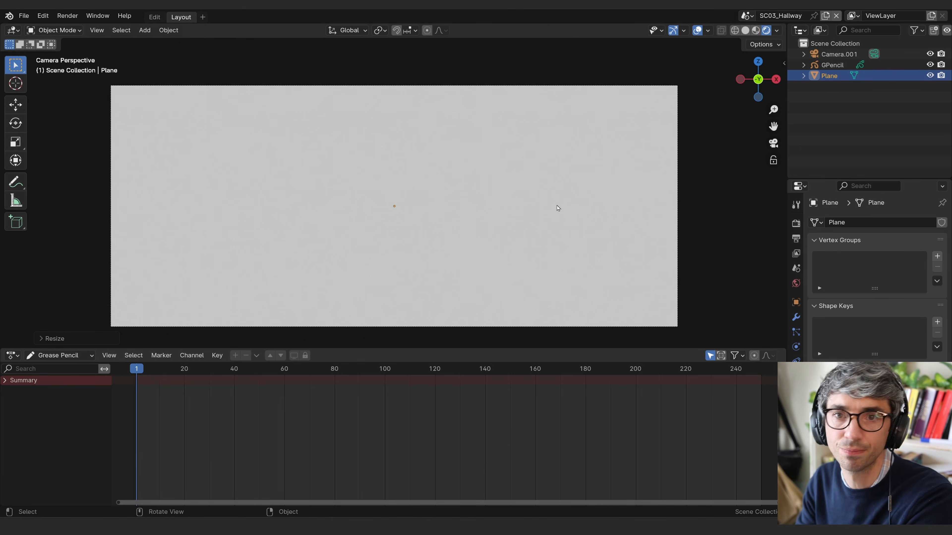
Step: Select the GPencil object and switch it to Draw Mode
click(831, 65)
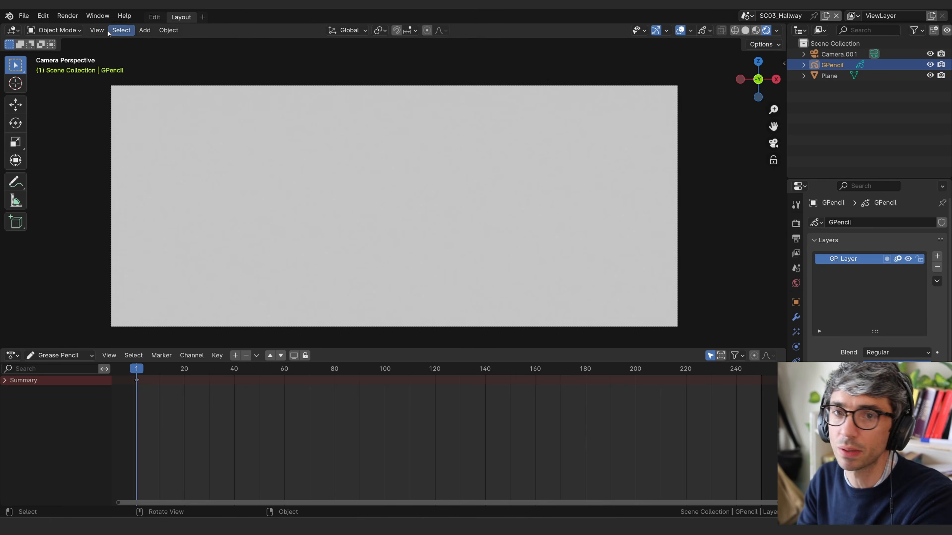
click(54, 30)
click(60, 78)
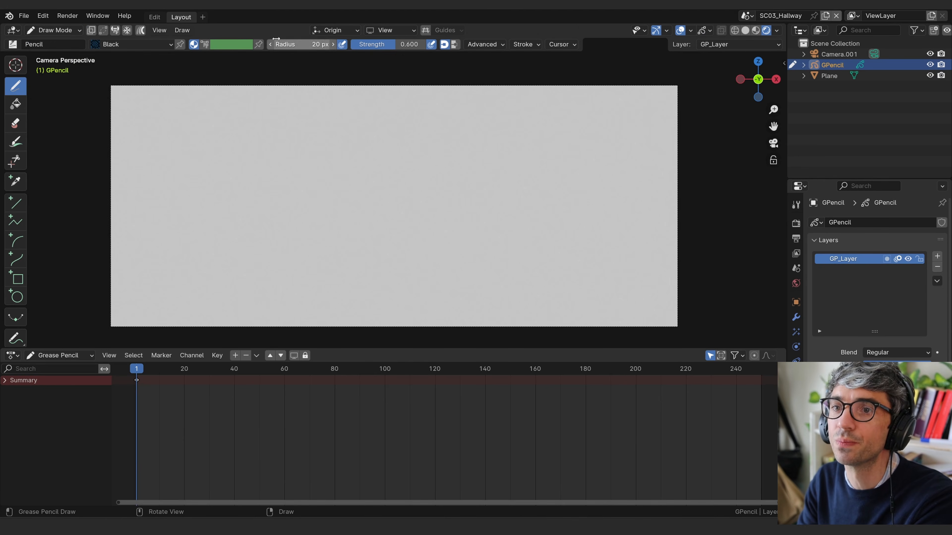
Step: Set the stroke placement to 3D Cursor and position the 3D cursor above the middle of the scribbled drawing
click(333, 30)
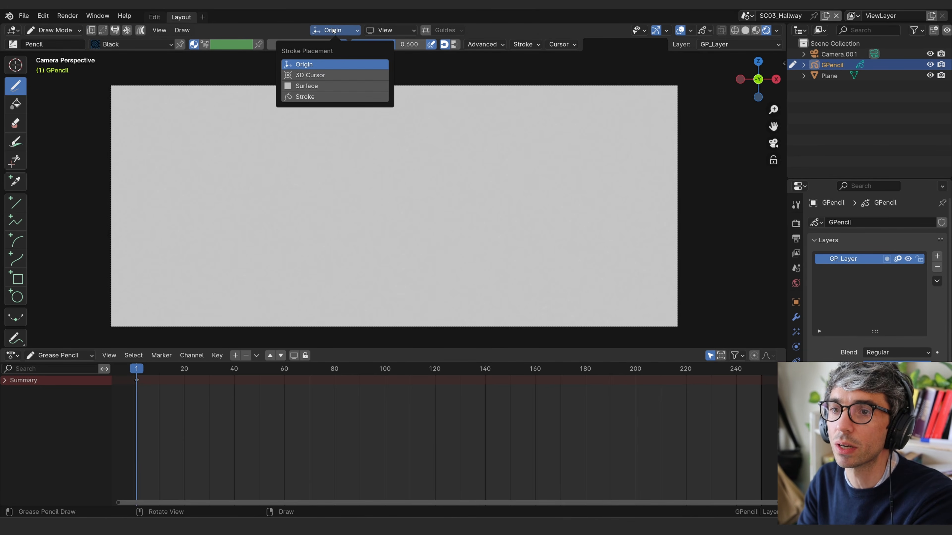
click(313, 86)
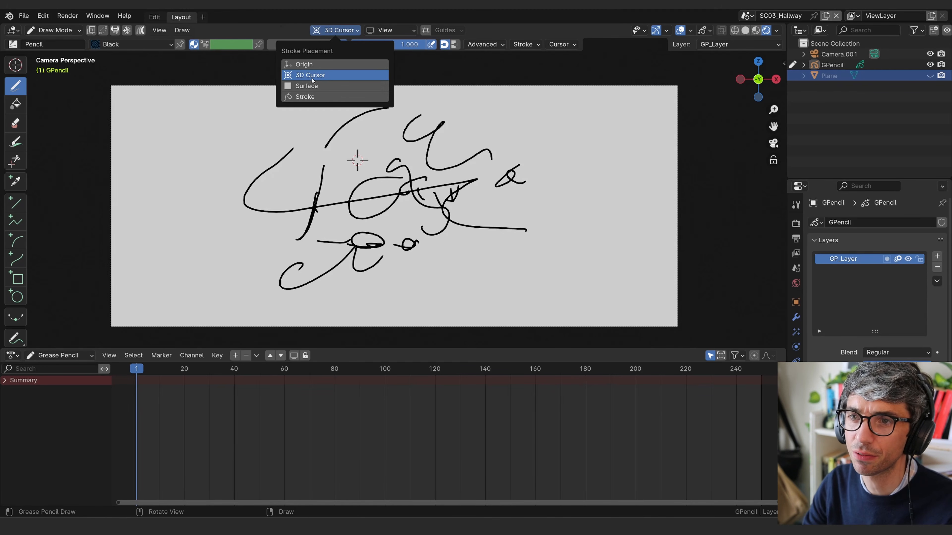
shift+right_click(311, 135)
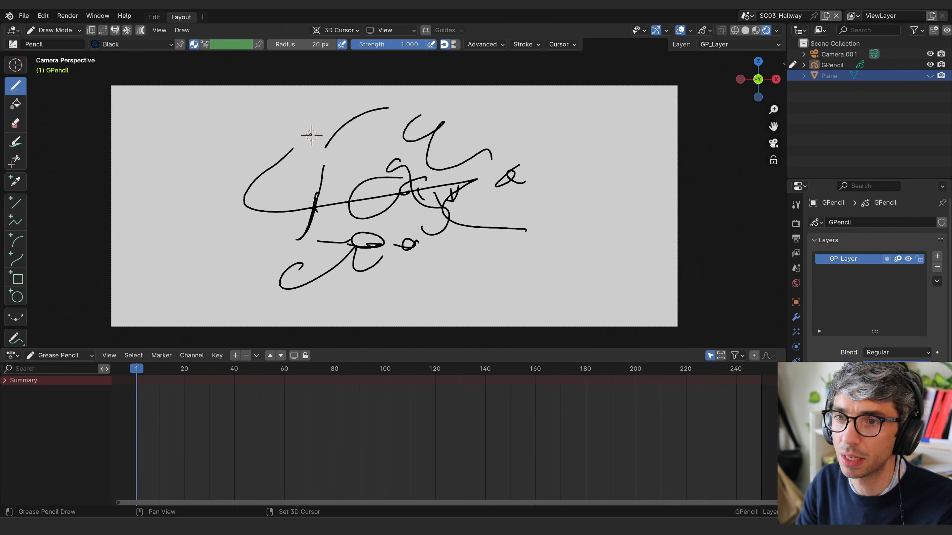
shift+right_click(352, 159)
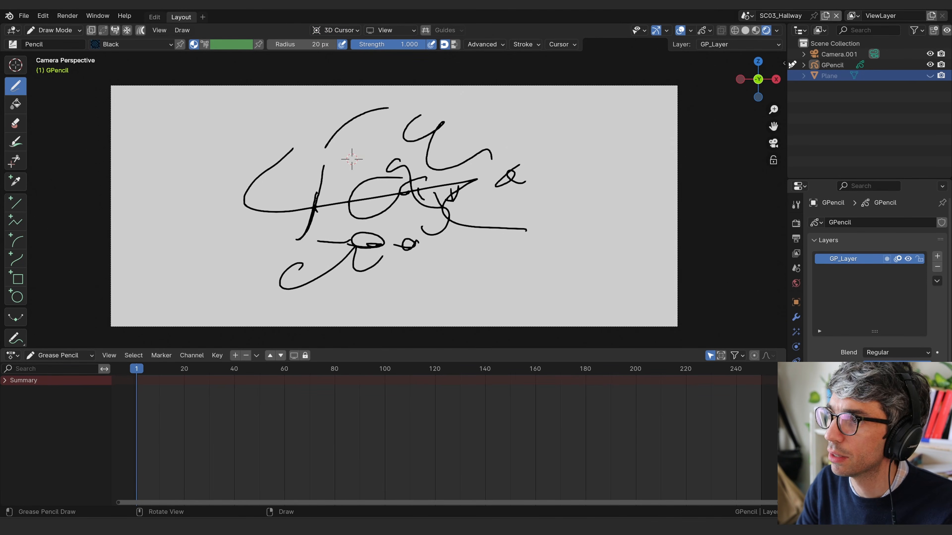
Step: Enable the Screencast Keys overlay for the viewport and remove the backing plane from the scene
click(783, 64)
click(780, 112)
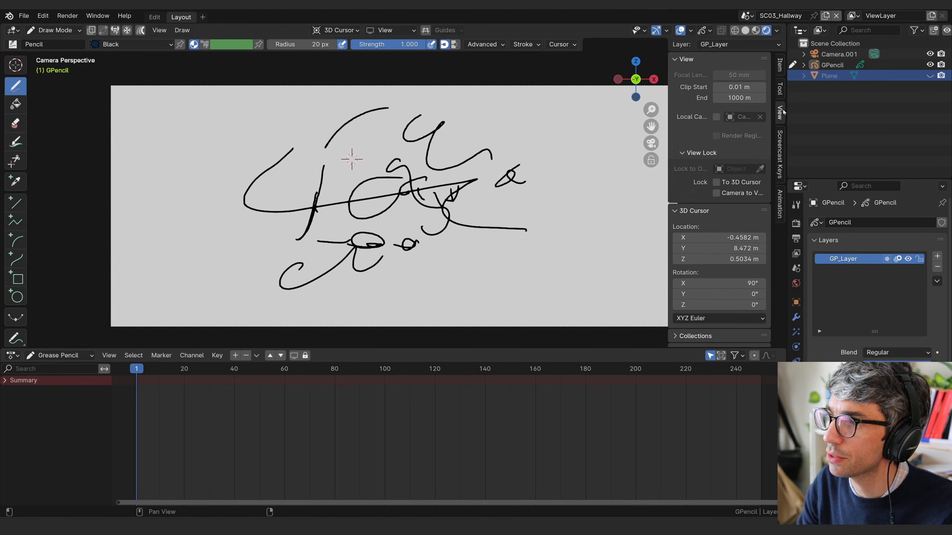
click(778, 164)
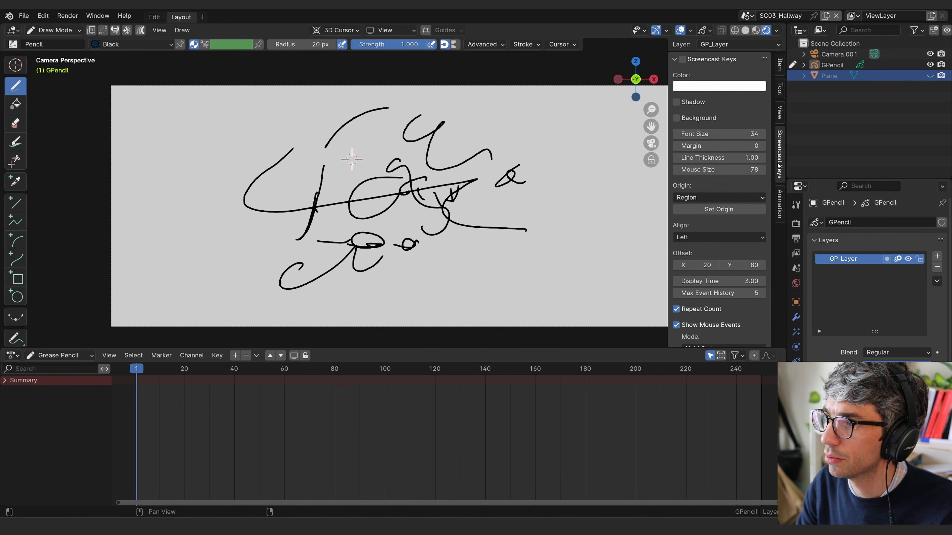
key(n)
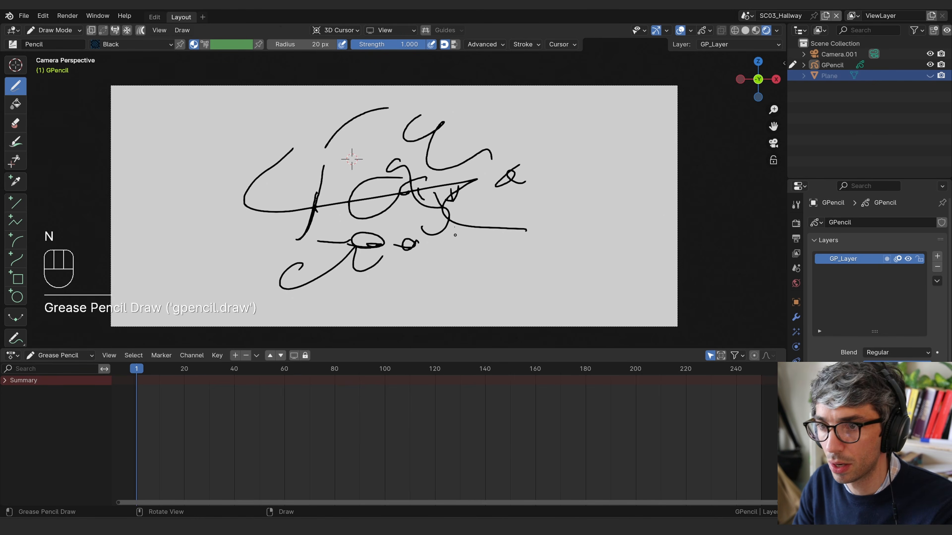
click(830, 76)
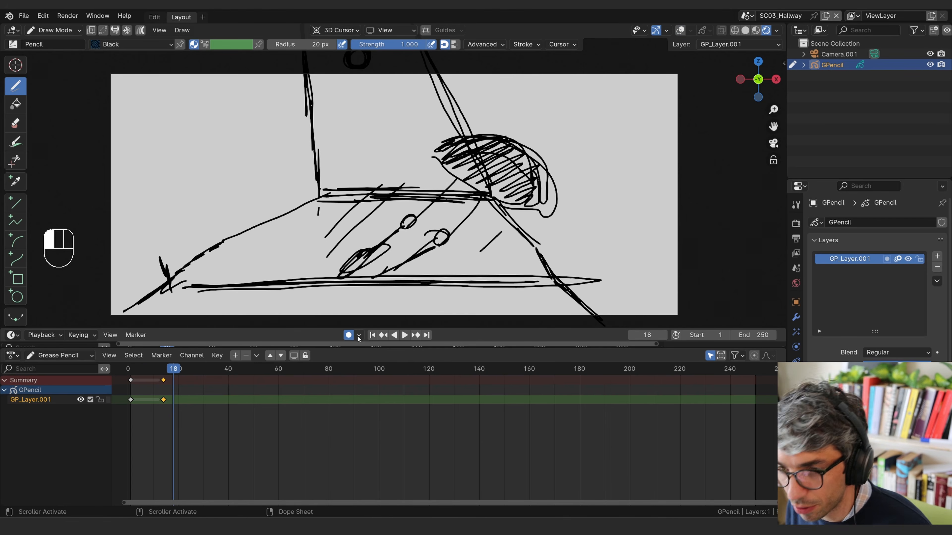
Step: Try drawing a small Grease Pencil mark at frame 24 with auto keying on, and undo it
click(358, 335)
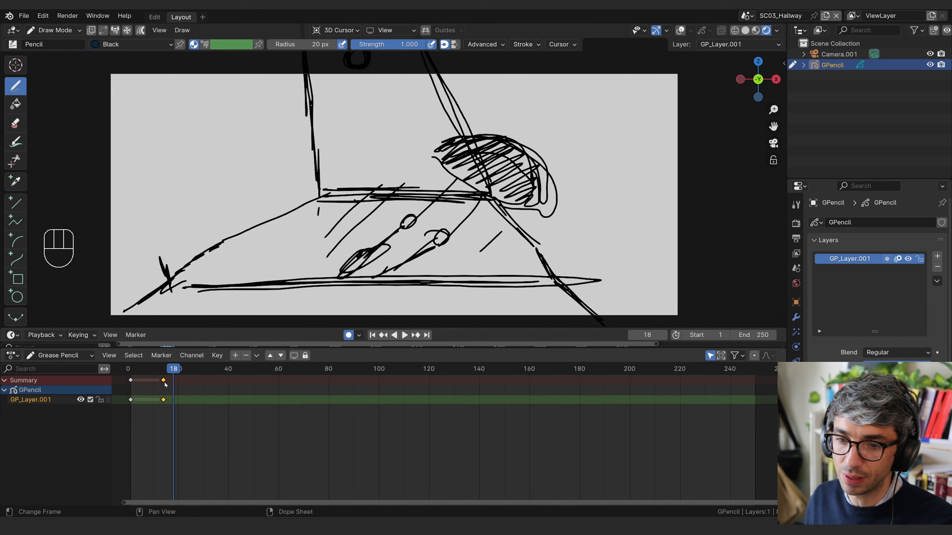
drag(164, 384, 189, 384)
click(398, 280)
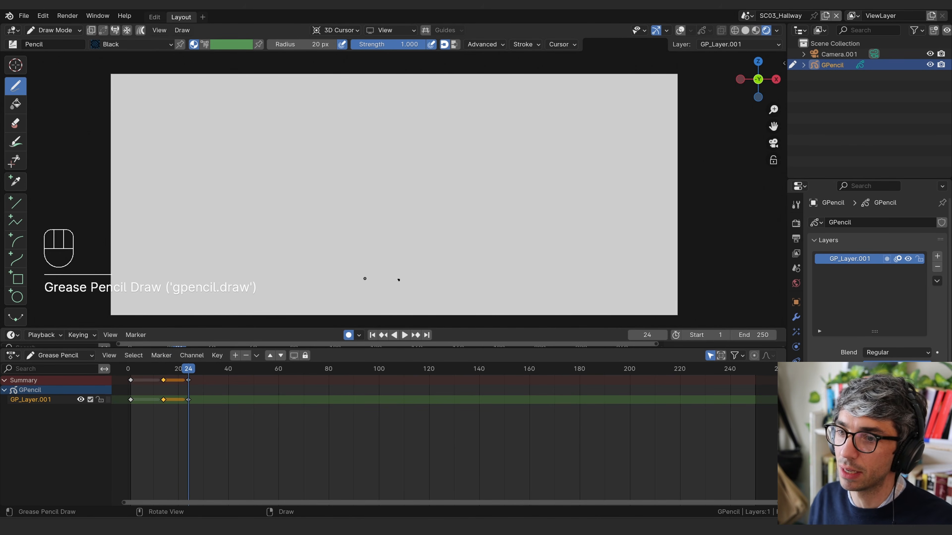
key(ctrl+z)
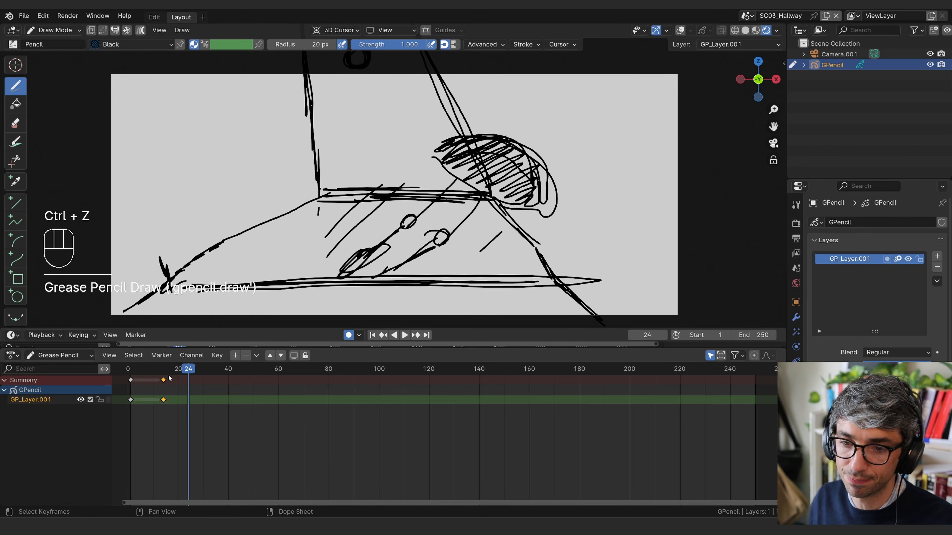
Step: At frame 28, sketch the converging wall and floor lines of a new hallway drawing on the Grease Pencil layer
drag(164, 370, 199, 369)
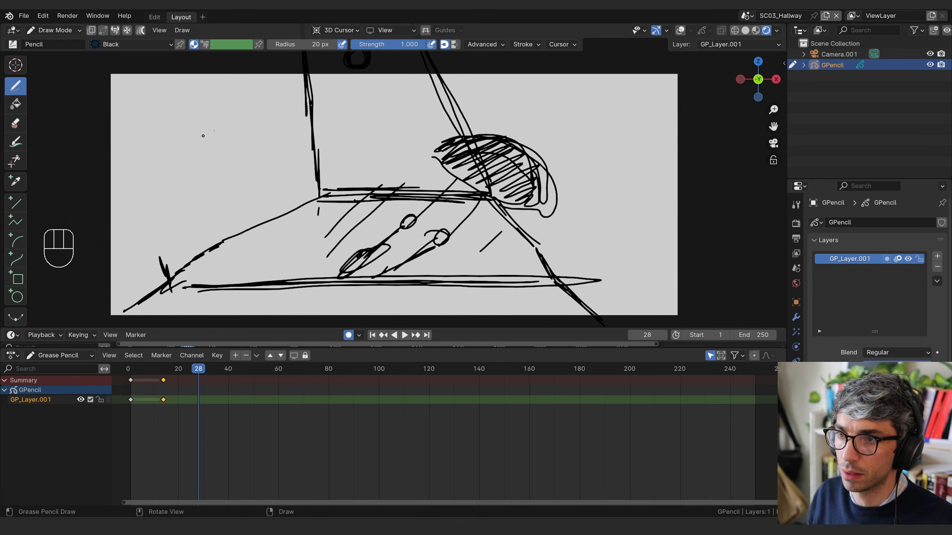
drag(205, 72, 305, 196)
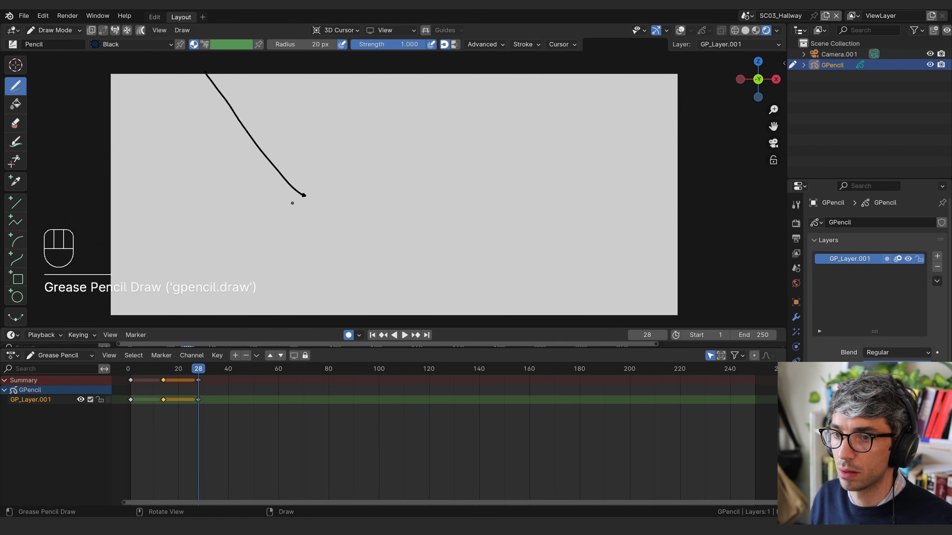
drag(296, 208, 387, 290)
drag(296, 206, 156, 220)
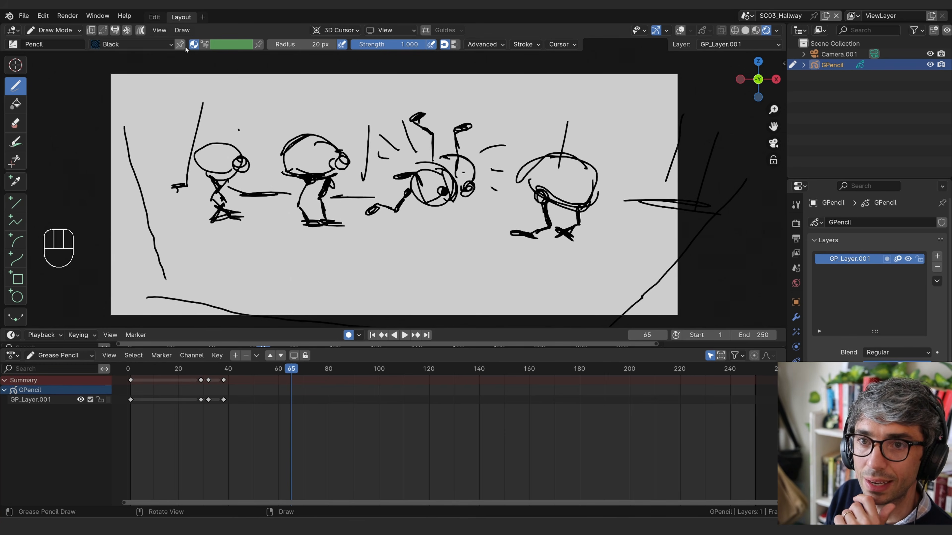
Step: Return to the Edit workspace, then scrub and play the SC03_Hallway strip to review the storyboard drawings
click(161, 17)
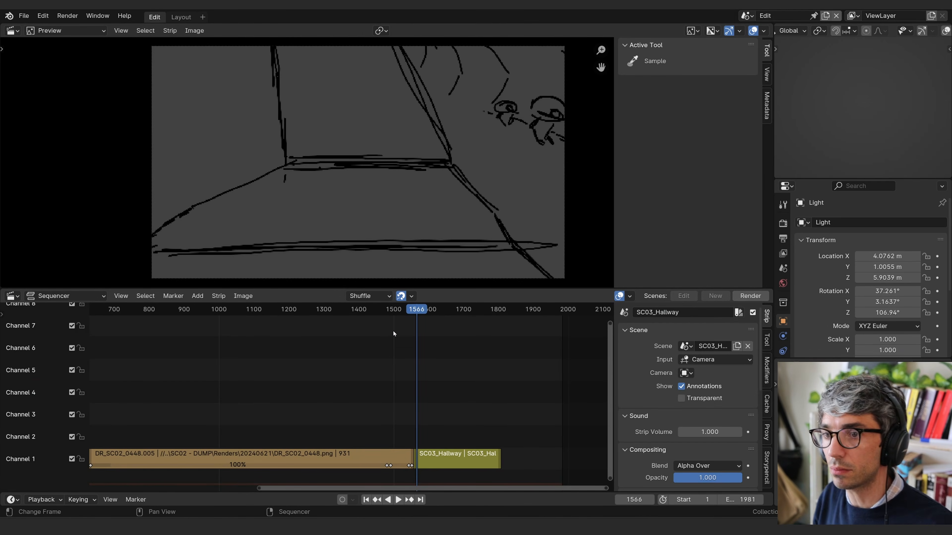
mouse_move(427, 314)
mouse_down()
mouse_move(419, 319)
mouse_move(437, 322)
mouse_move(375, 337)
mouse_up()
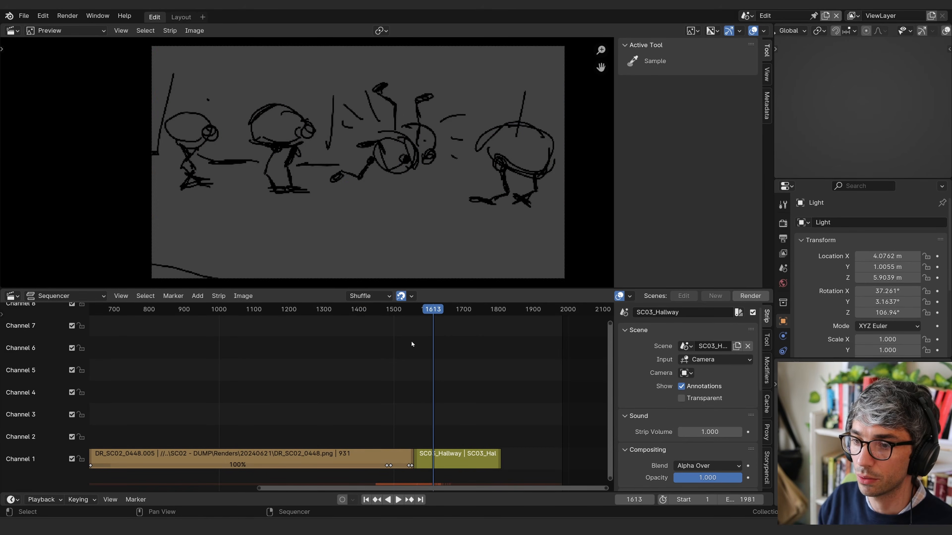
click(409, 312)
key(space)
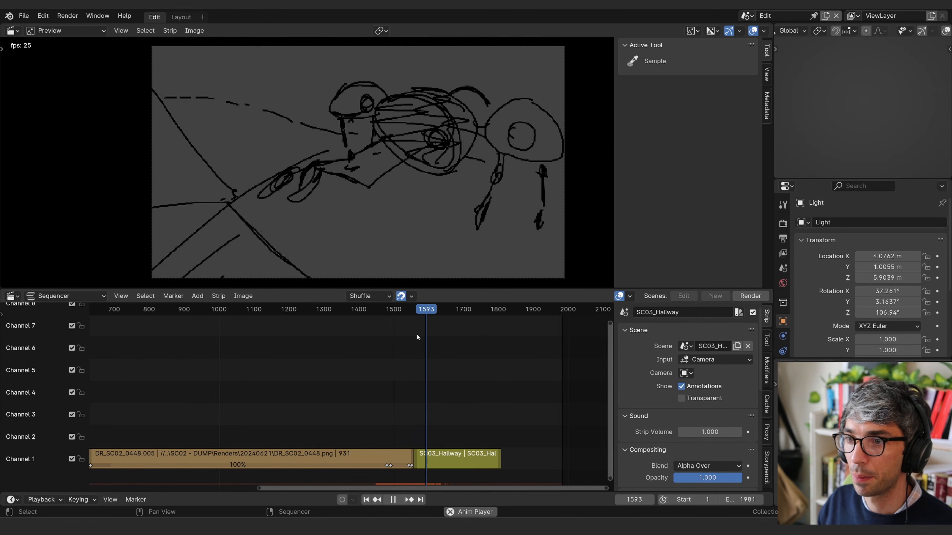
Step: Replay the cut from the SC02 render strip into the SC03_Hallway strip, starting at frame 1546
key(space)
click(410, 313)
key(space)
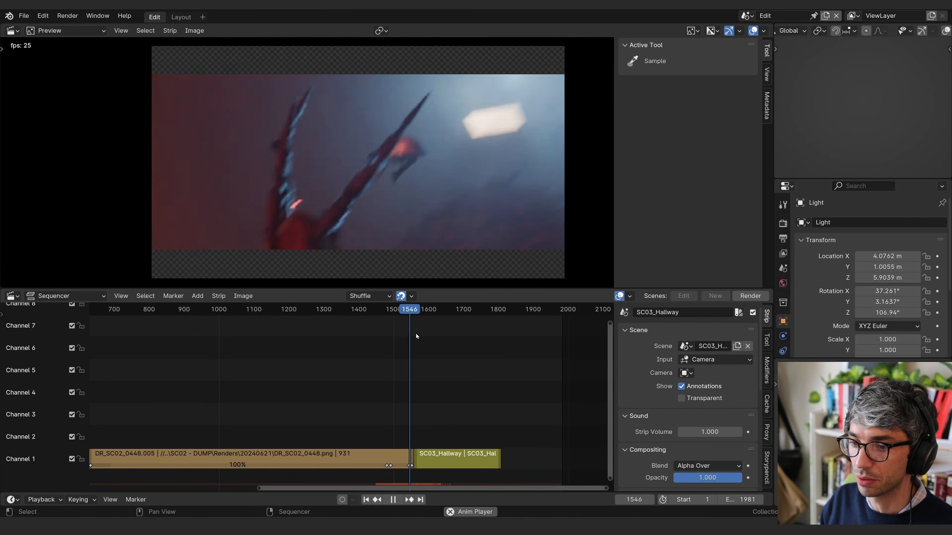
key(space)
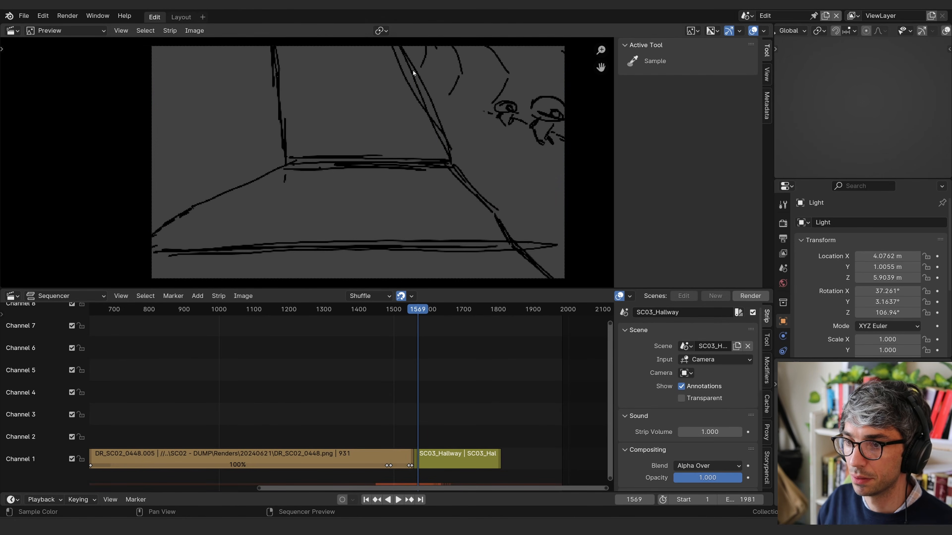
Step: In the Layout workspace, shift the last three Grease Pencil keyframes of GP_Layer.001 earlier so the drawings after the first one start sooner
click(180, 17)
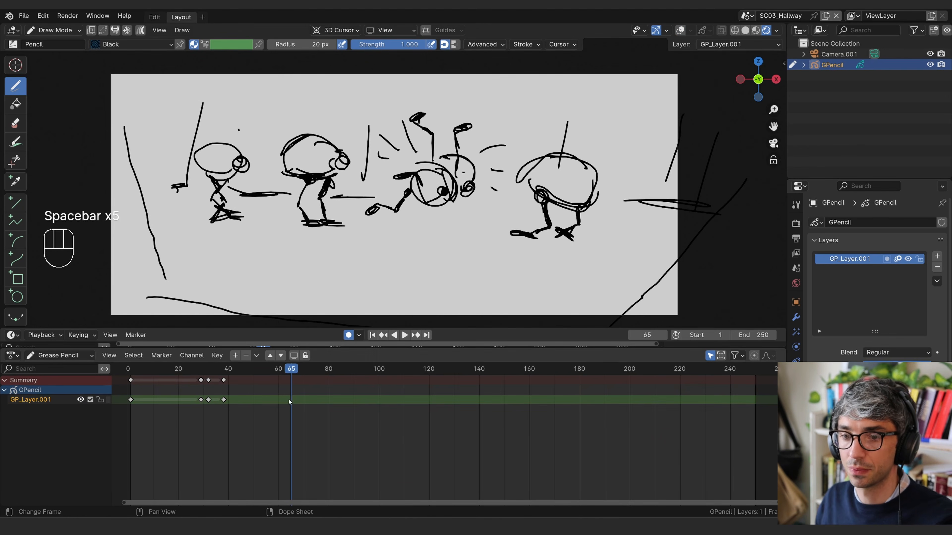
drag(193, 393, 261, 406)
click(237, 405)
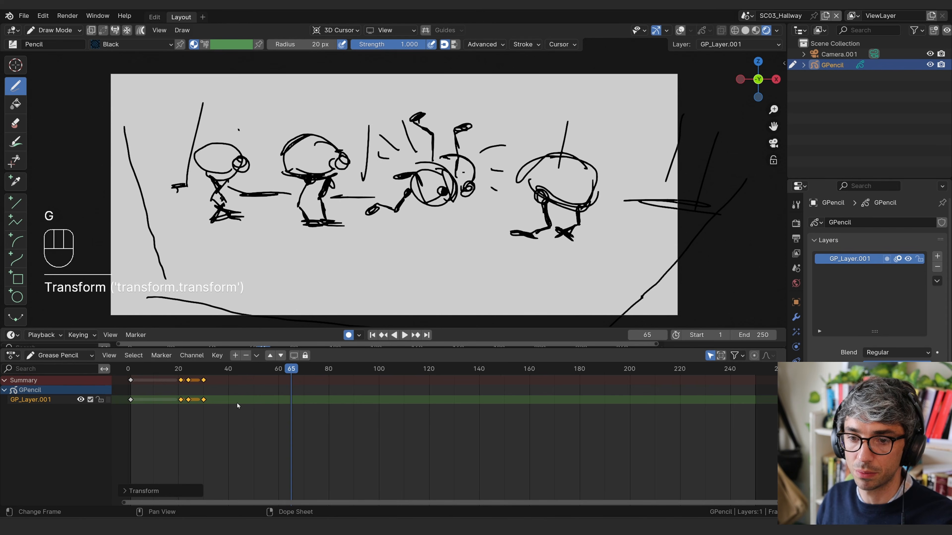
key(g)
click(229, 404)
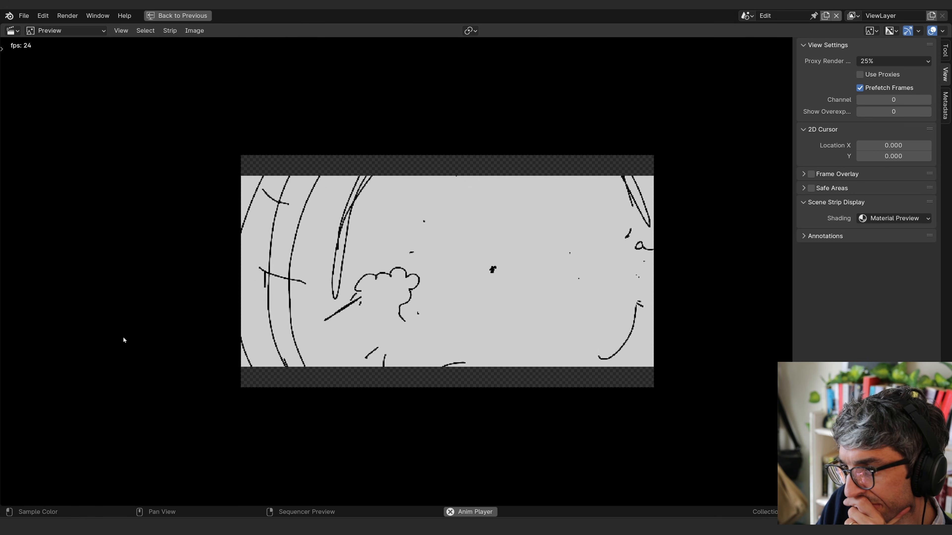
Step: Stop the maximized preview playback of the edit on the THE END drawing
key(space)
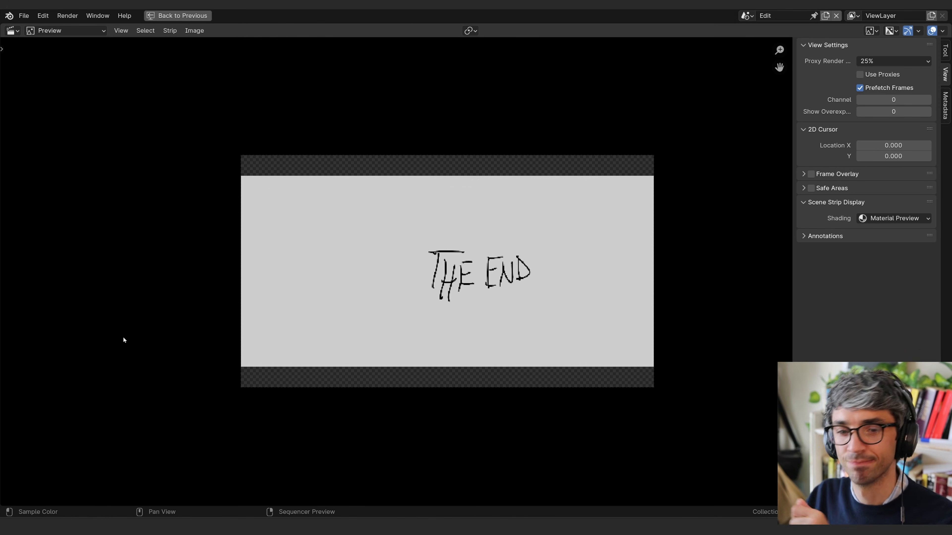